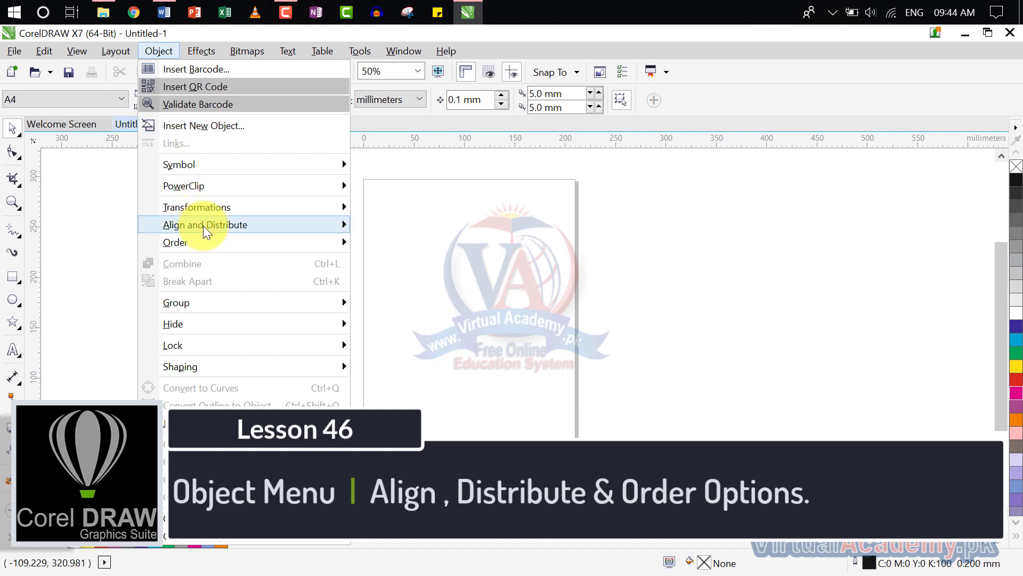
mouse_move(203, 226)
mouse_move(225, 242)
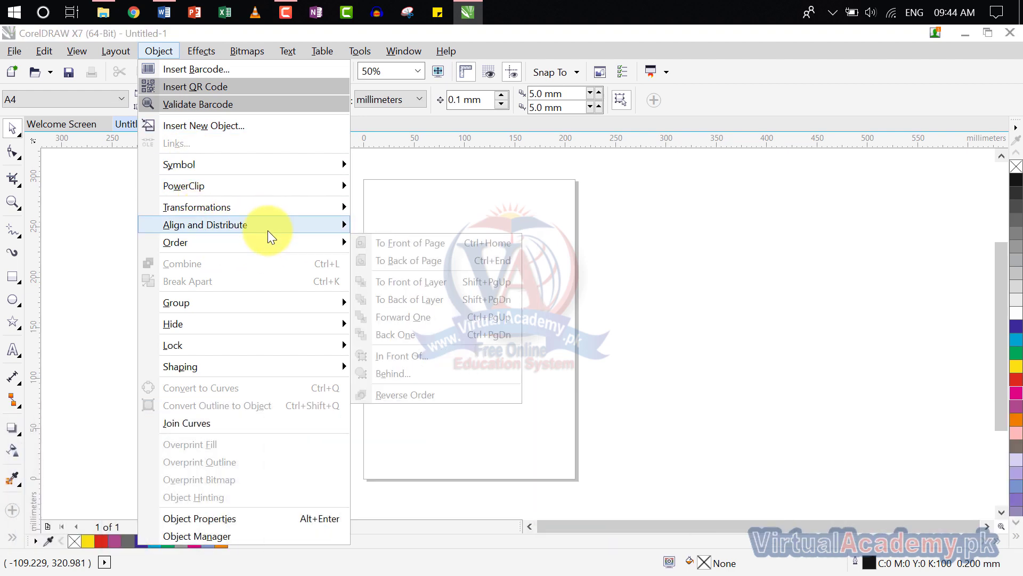
mouse_move(268, 230)
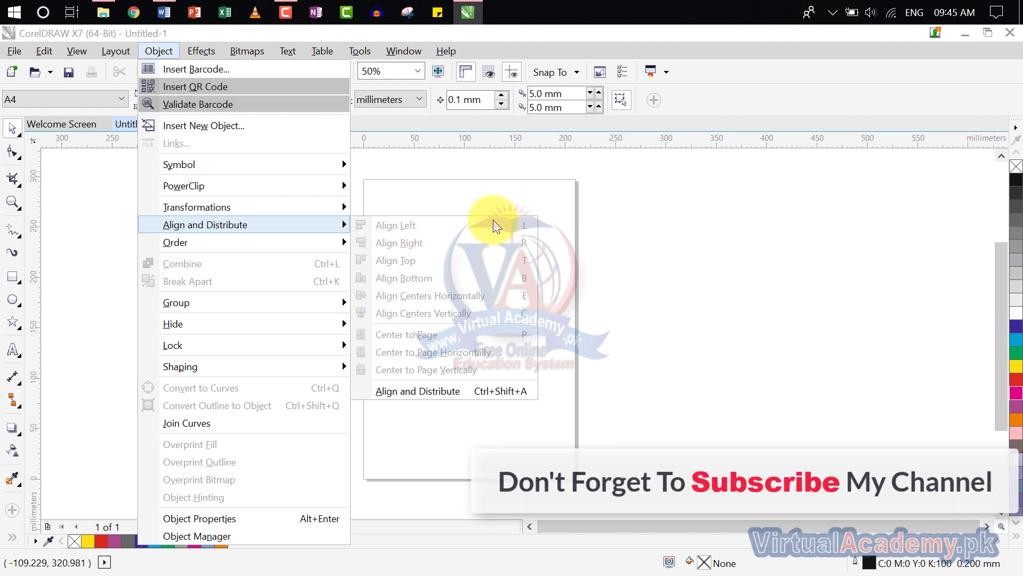
click(588, 228)
Draw an upright rectangle about 15 by 60 mm near the page's left edge and fill it yellow.
click(14, 283)
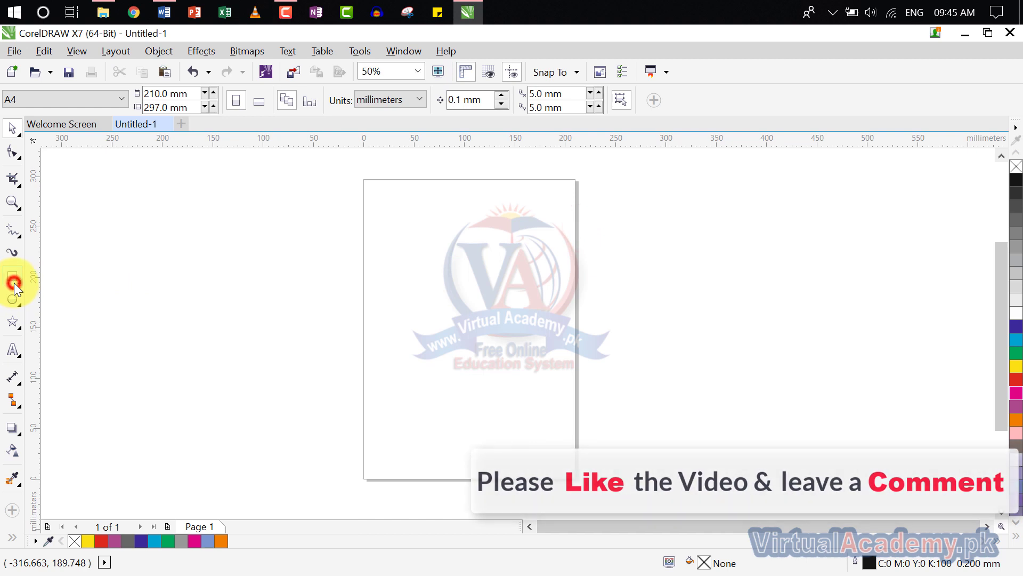
click(55, 277)
drag(378, 243, 397, 305)
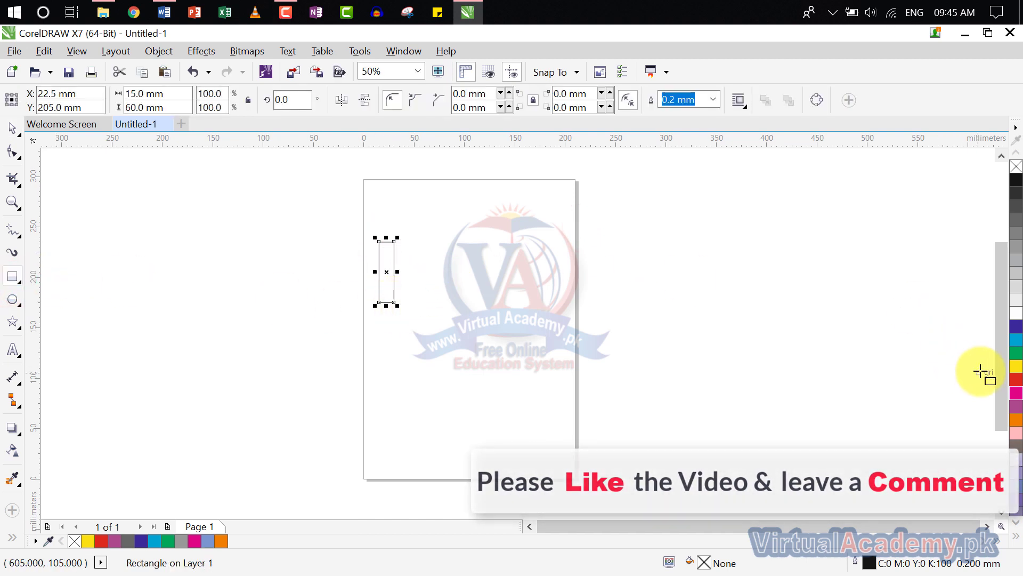
click(1016, 365)
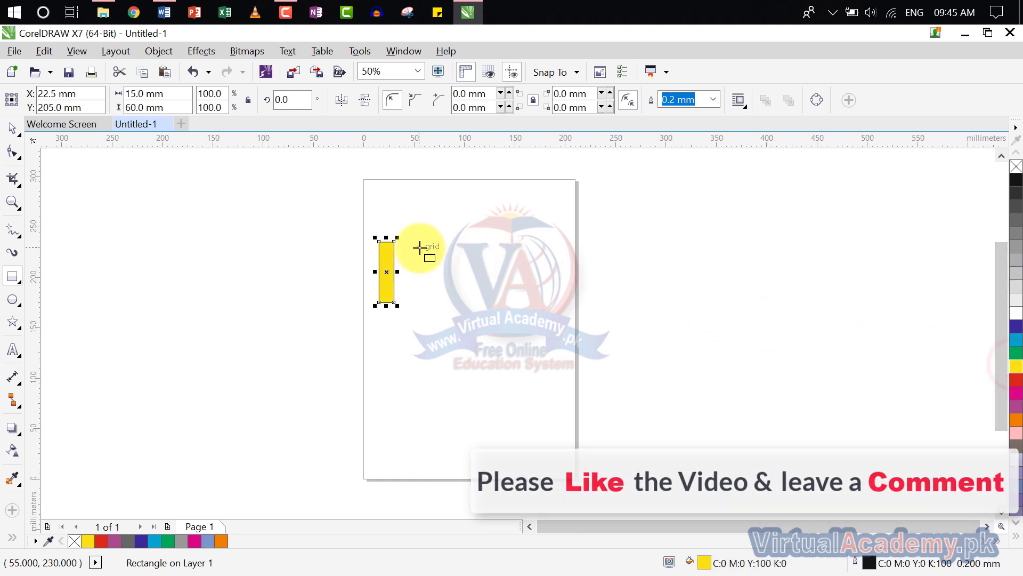
Align the yellow rectangle to the centre of the page with Center to Page.
scroll(420, 251, up, 2)
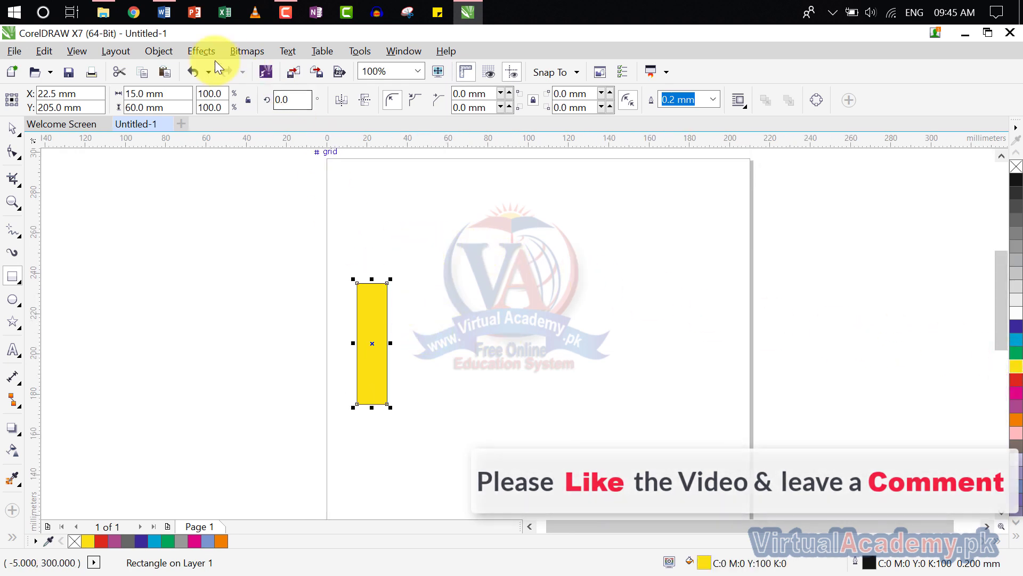
click(166, 50)
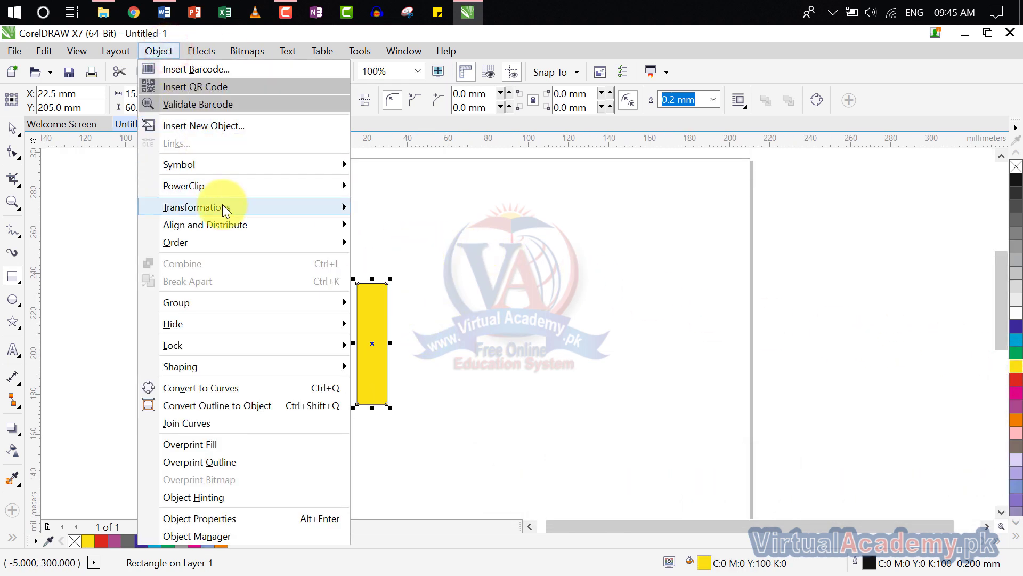
mouse_move(226, 222)
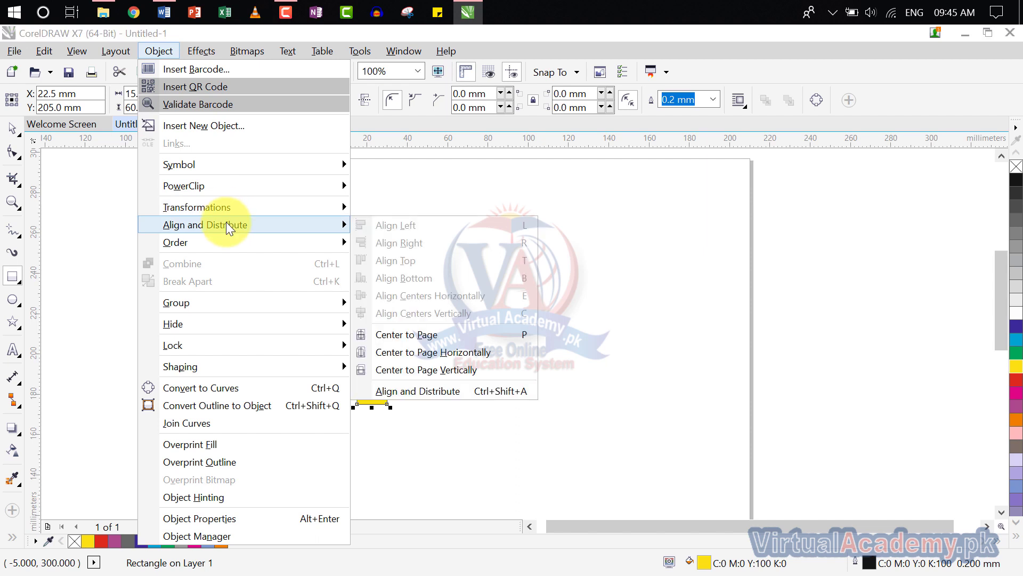
click(443, 338)
scroll(483, 341, down, 4)
drag(476, 307, 474, 277)
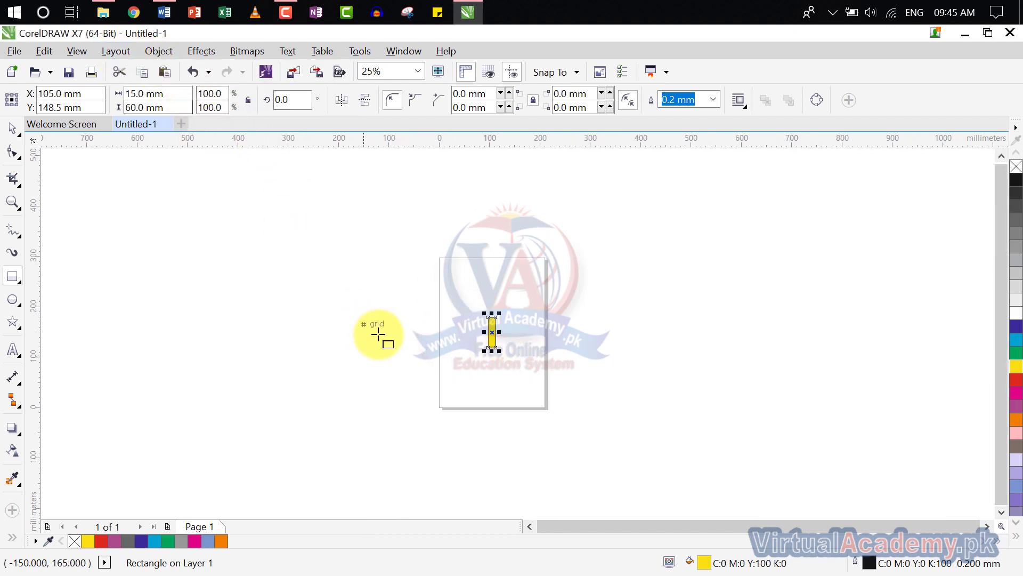
Move the yellow rectangle back near the page's left edge, to about X 20 mm, Y 205 mm.
click(490, 337)
scroll(494, 332, up, 2)
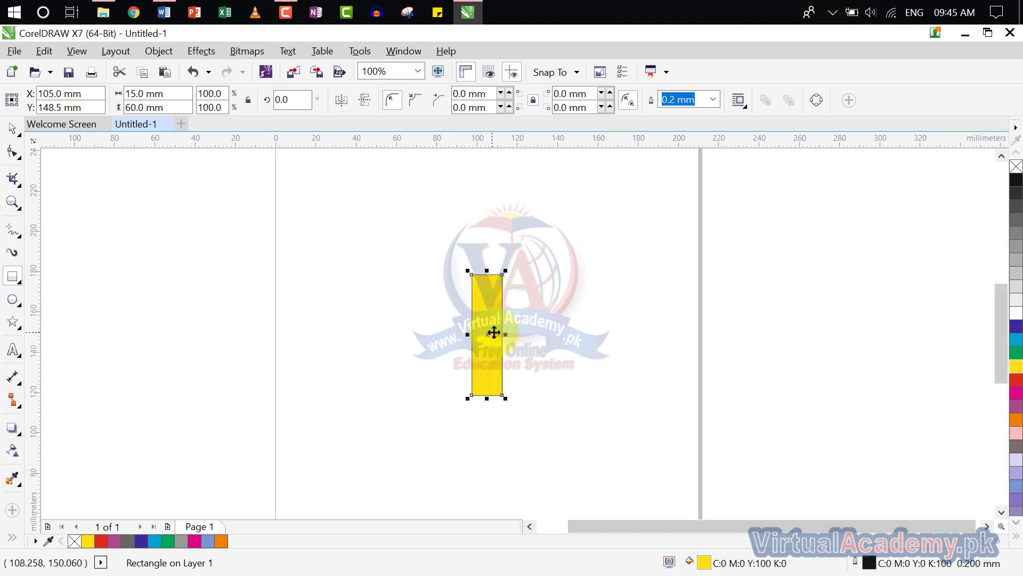
drag(488, 337, 320, 220)
scroll(342, 261, down, 1)
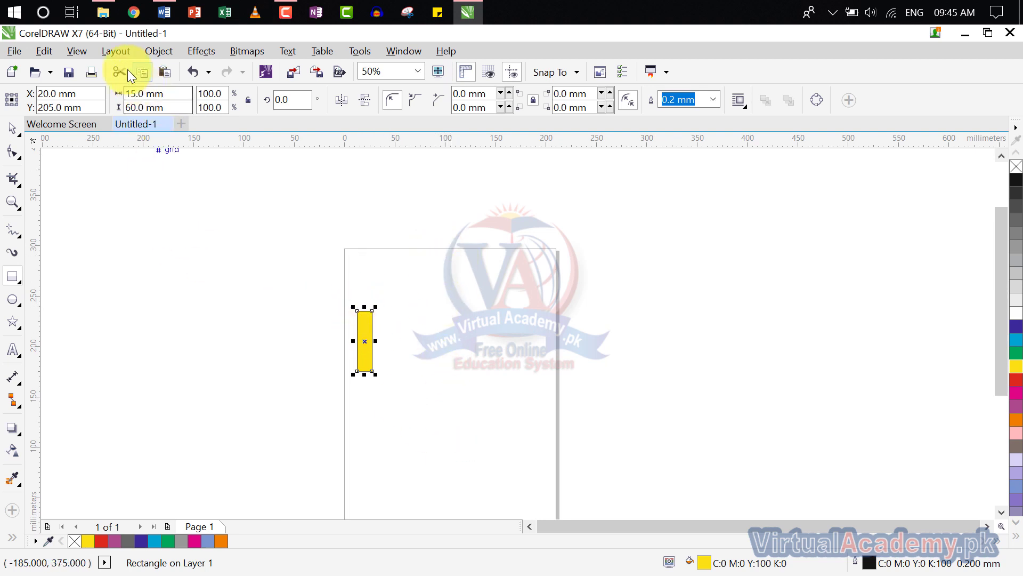
Center the yellow rectangle horizontally on the page.
click(121, 52)
mouse_move(149, 52)
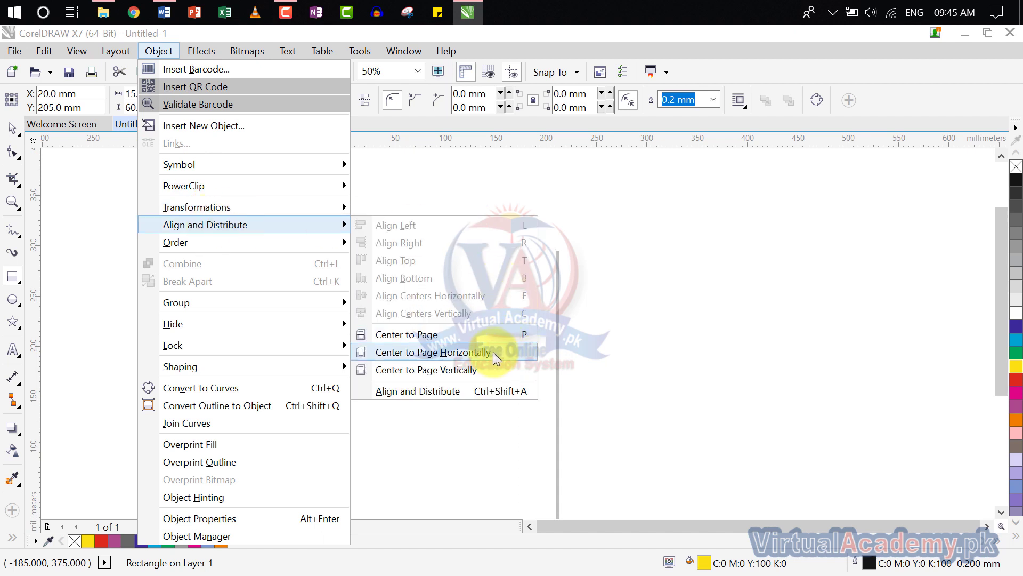
click(493, 352)
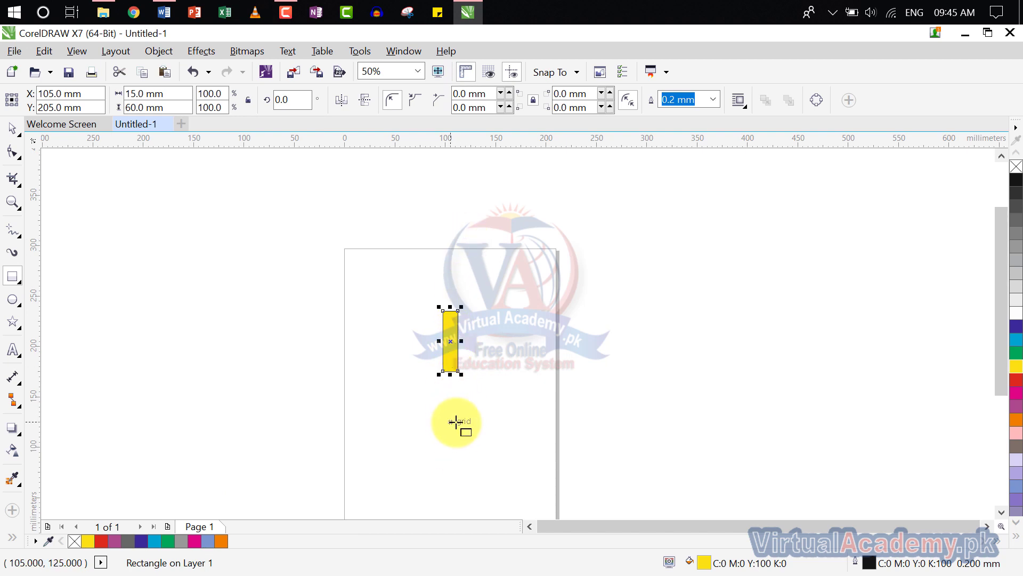
Center the yellow rectangle vertically on the page.
click(111, 51)
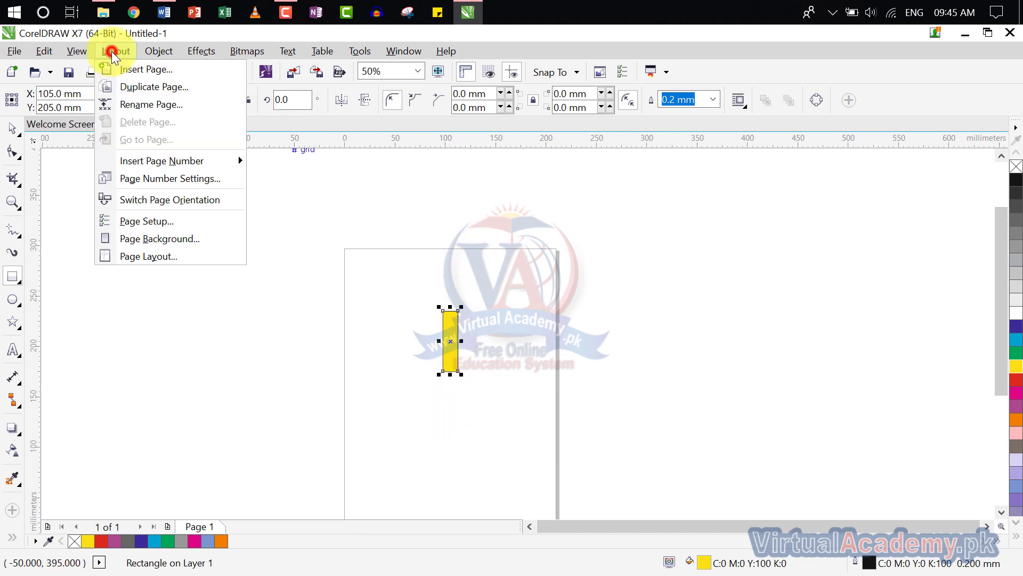
mouse_move(159, 51)
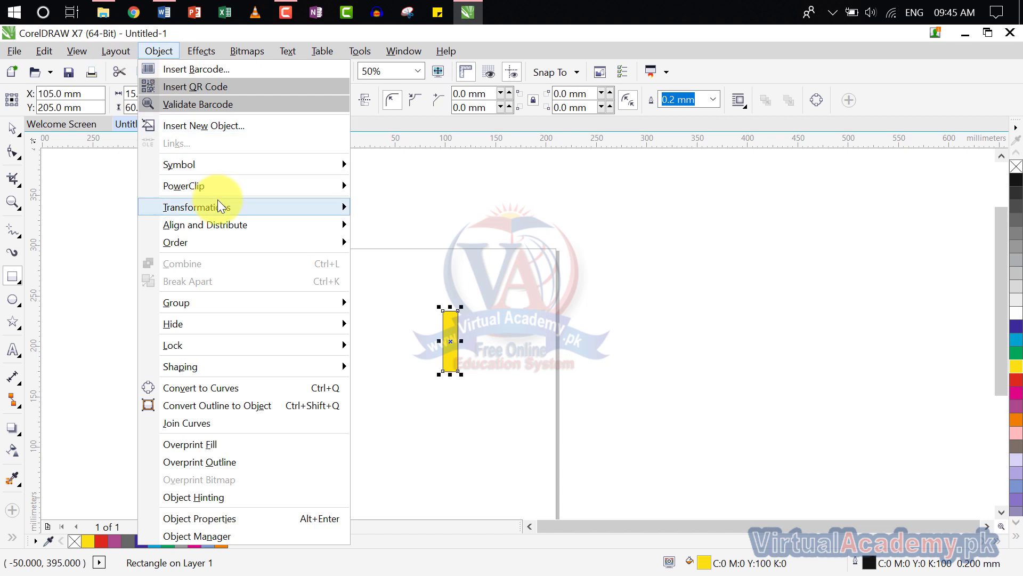
mouse_move(225, 225)
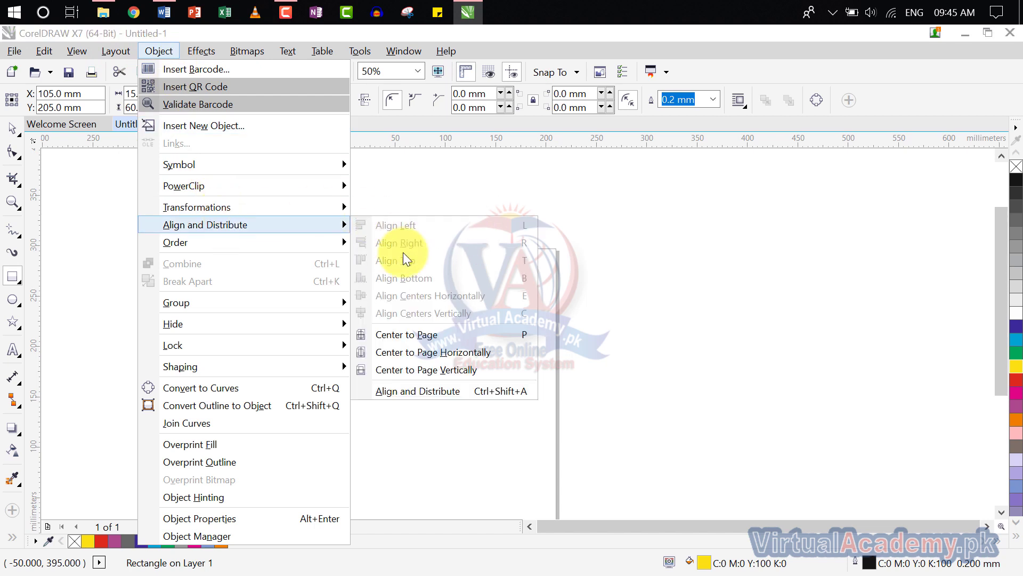
click(429, 372)
scroll(434, 363, down, 3)
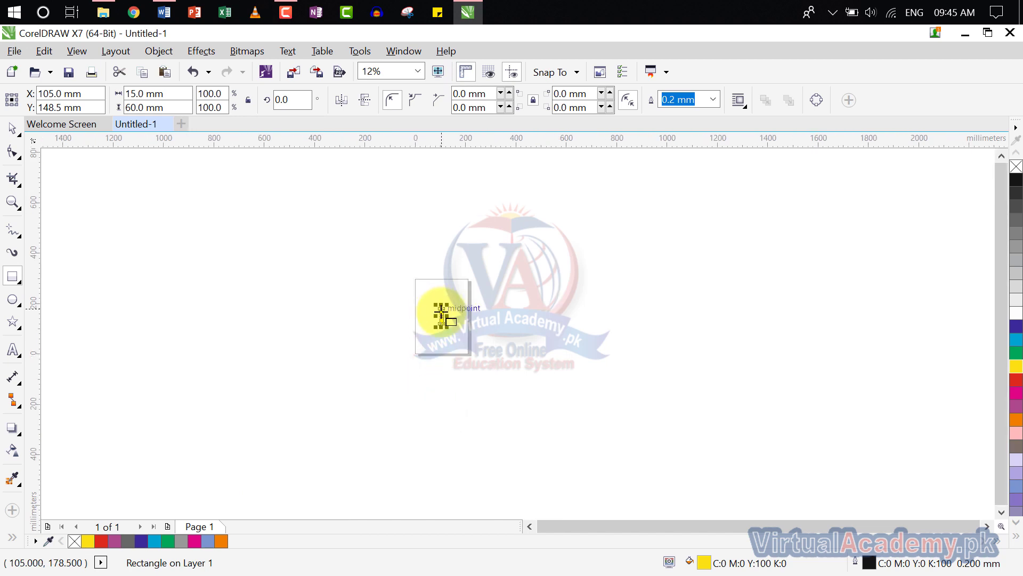
Move the yellow rectangle to the page's upper-left area, at about X 22.5 mm, Y 240 mm.
scroll(442, 315, up, 3)
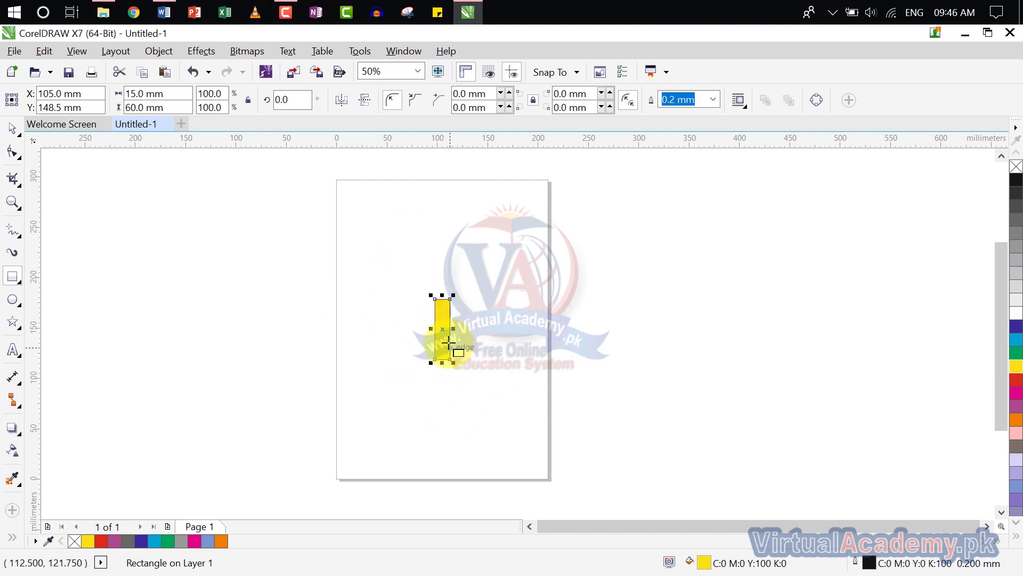
drag(443, 331, 360, 229)
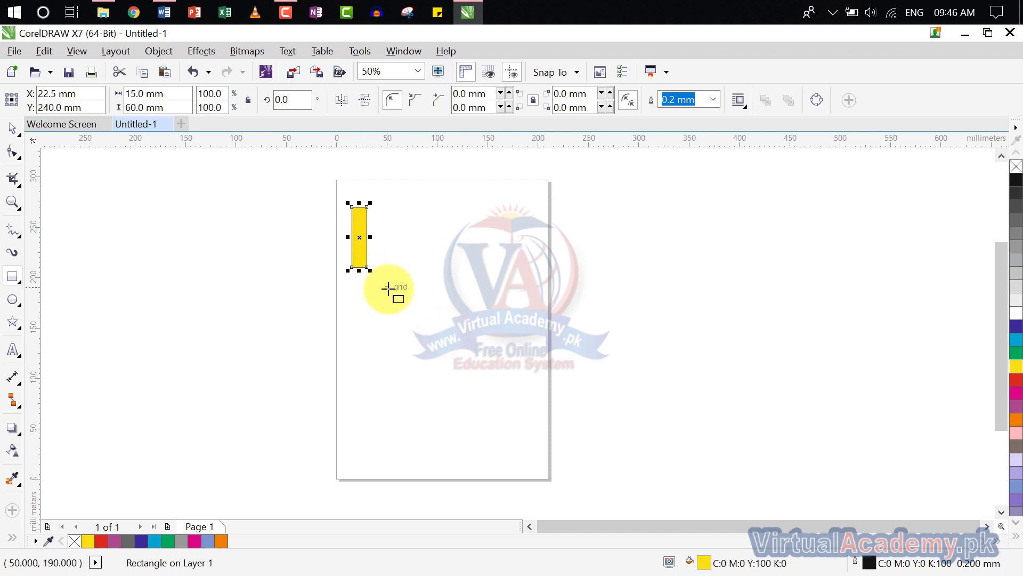
scroll(384, 337, up, 2)
scroll(384, 337, up, 3)
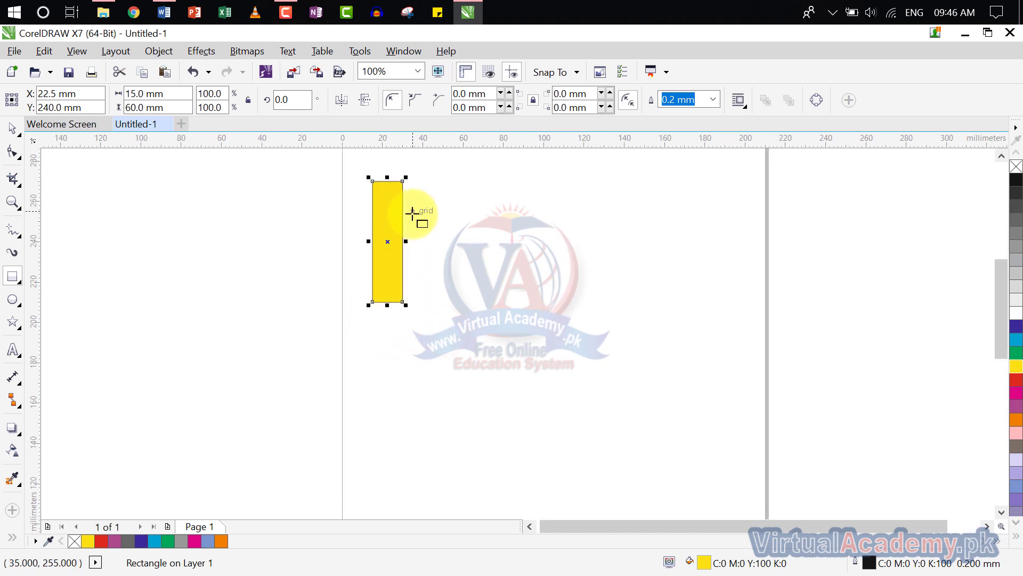
Draw three more rectangles in a row beside the yellow one, about 55 by 30 mm, 42 by 7 mm and 30 by 35 mm.
drag(412, 212, 524, 272)
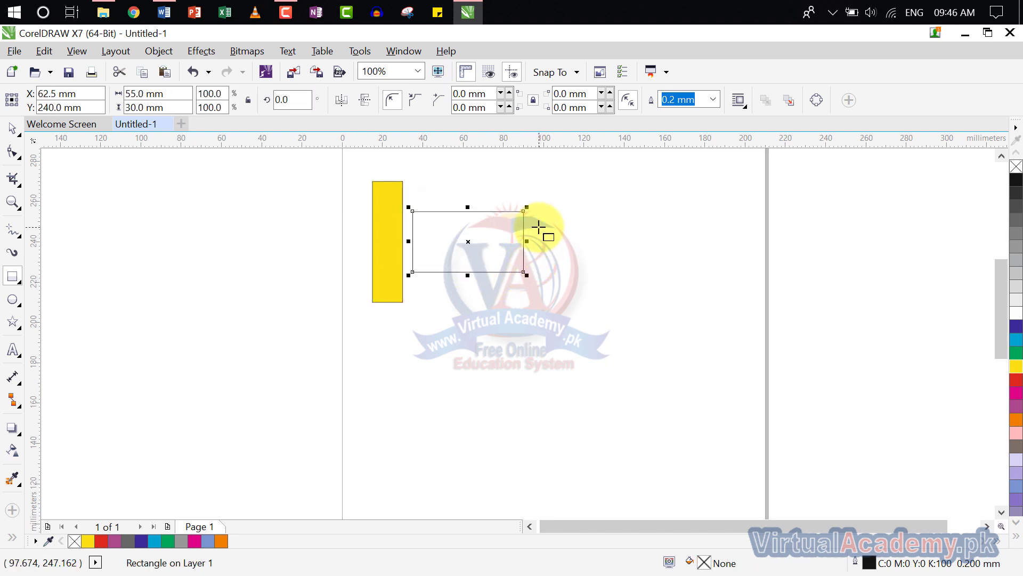
drag(538, 228, 624, 242)
drag(646, 203, 705, 272)
Swap the last two rectangles, placing the near-square one at about X 110 mm and the thin one at about X 154 mm.
click(594, 235)
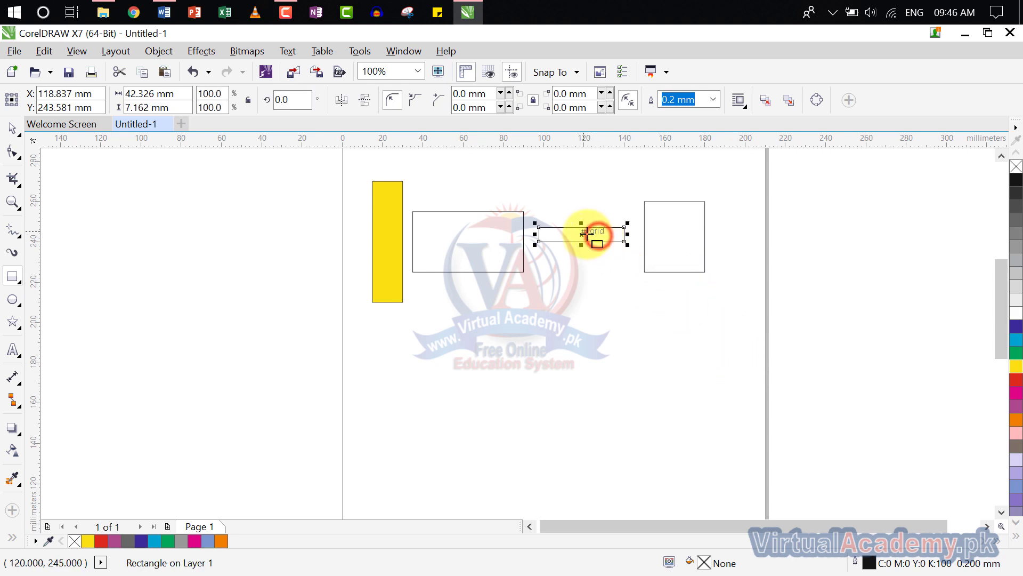
drag(584, 233, 746, 233)
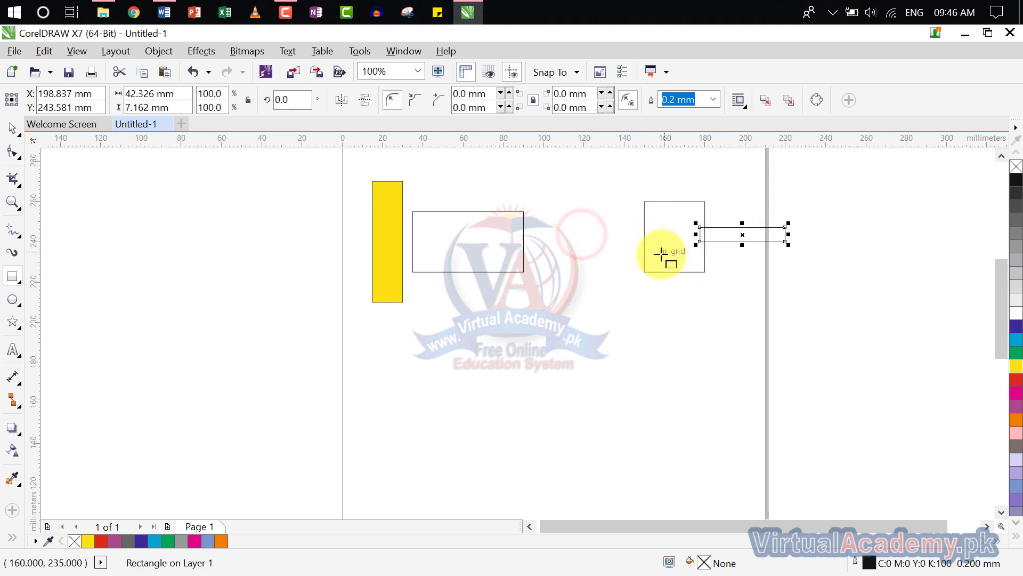
click(662, 245)
drag(675, 235, 559, 240)
click(721, 241)
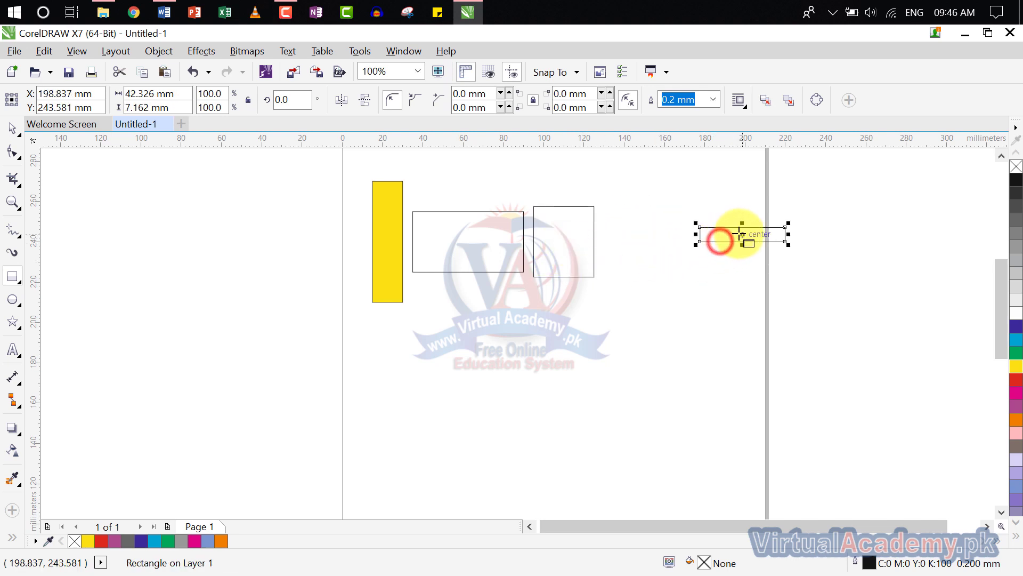
drag(739, 234, 650, 238)
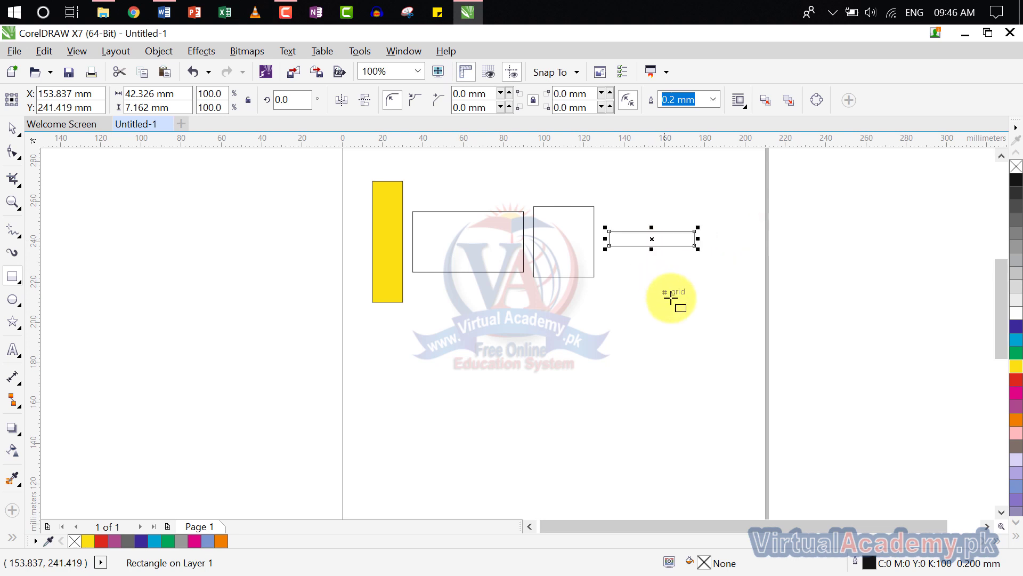
Fill the wide rectangle cyan blue, the near-square one magenta and the thin one brownish grey.
click(455, 233)
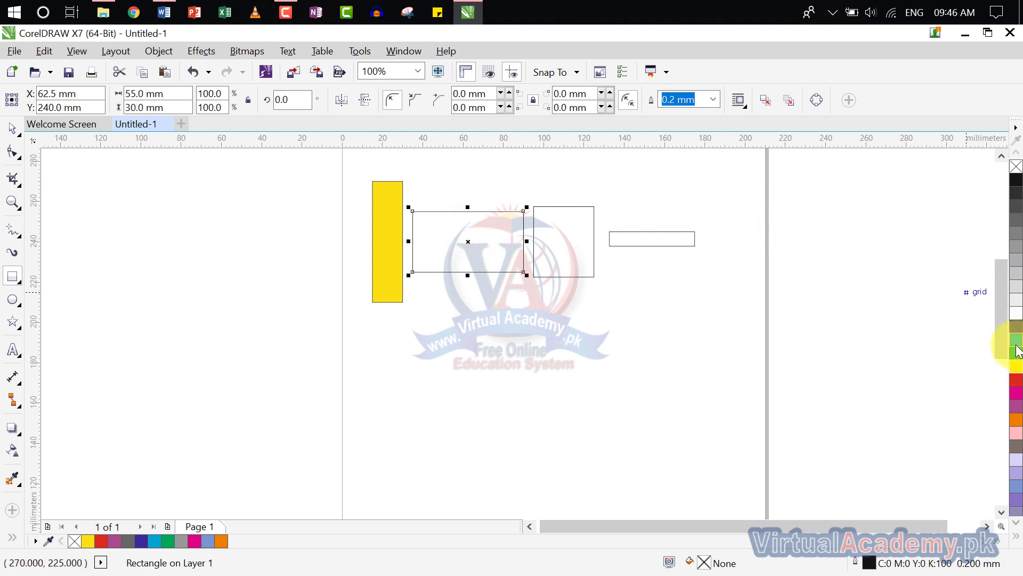
click(1017, 352)
click(590, 239)
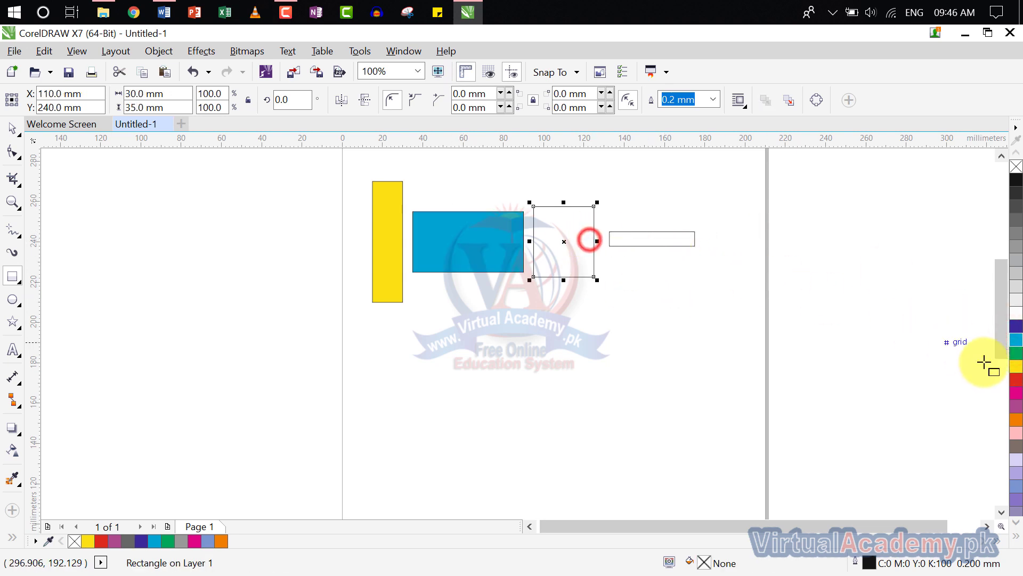
click(1016, 393)
click(623, 239)
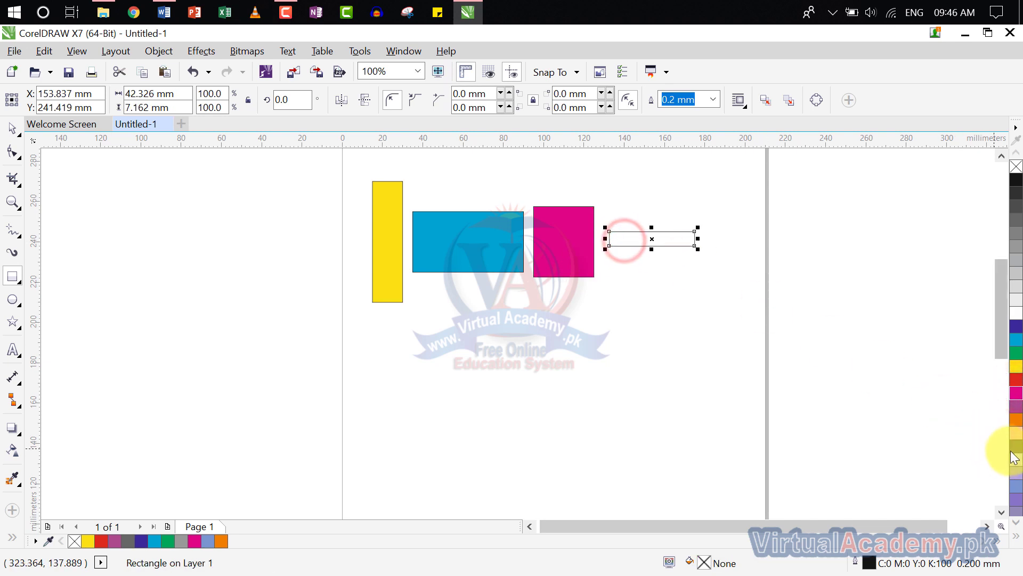
click(1016, 446)
click(682, 324)
Select all four rectangles together and open the Align and Distribute docker for them.
drag(622, 327, 627, 381)
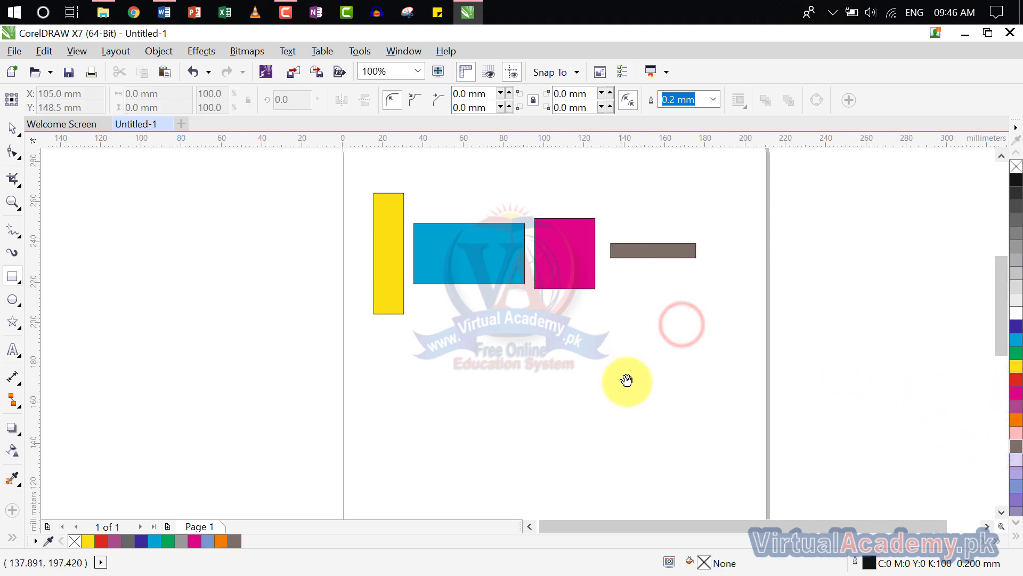
click(12, 126)
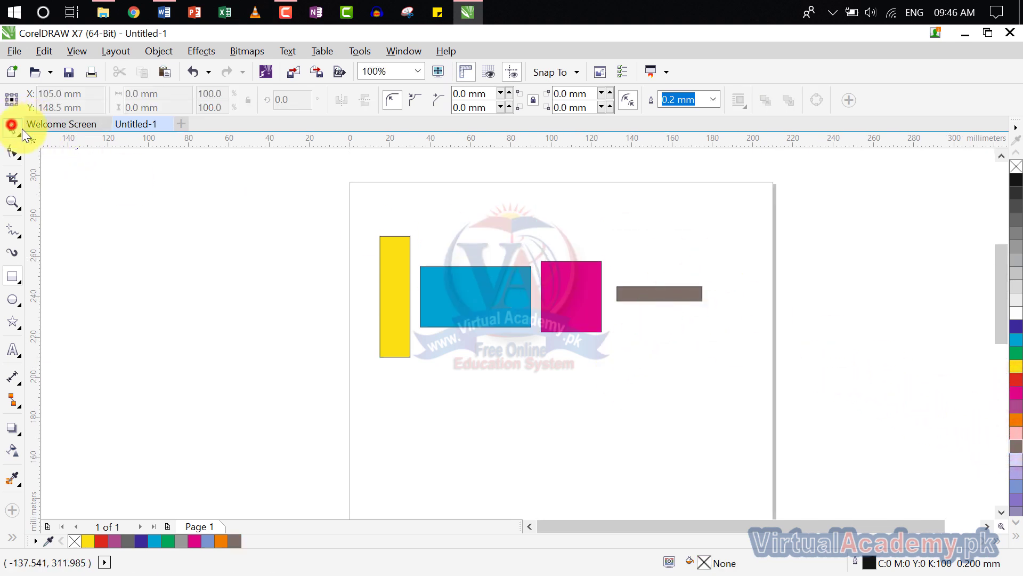
drag(747, 227, 354, 395)
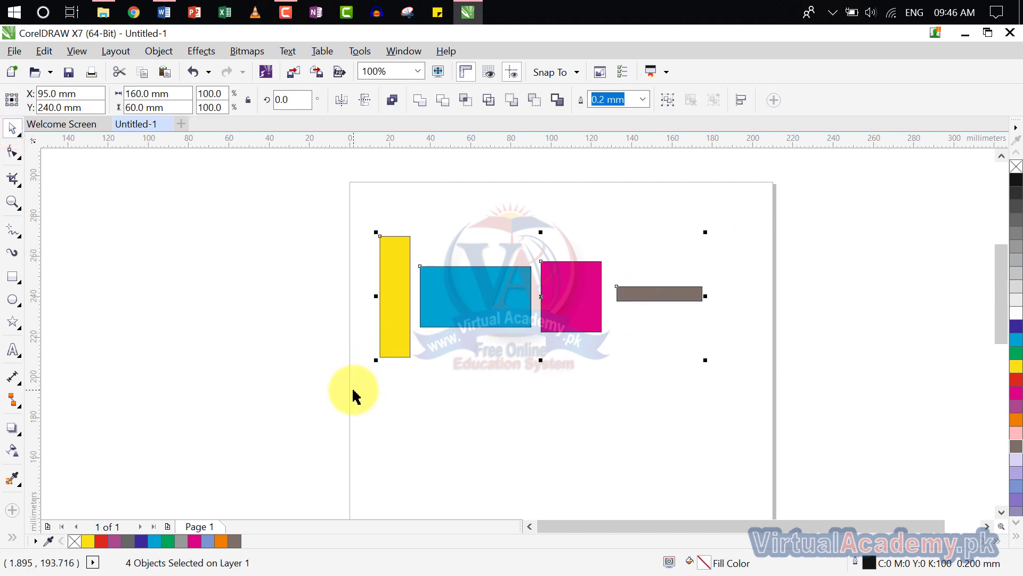
click(120, 53)
mouse_move(159, 51)
mouse_move(226, 171)
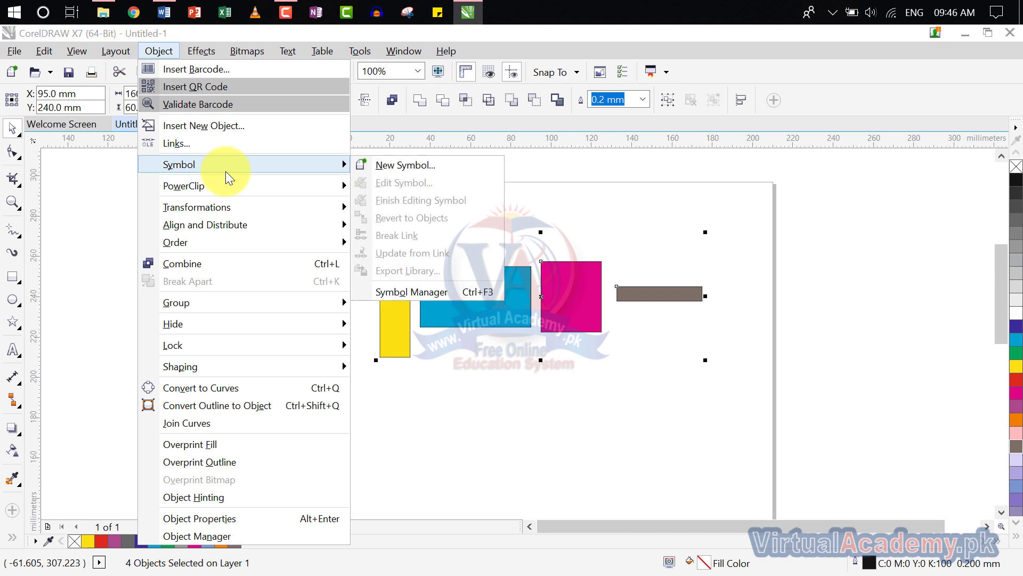
mouse_move(245, 240)
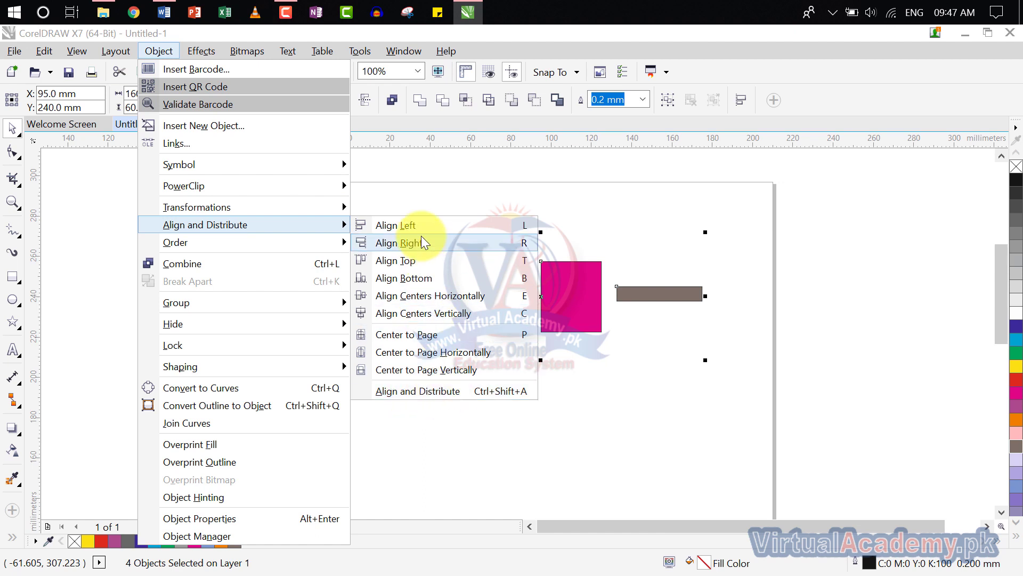
click(510, 394)
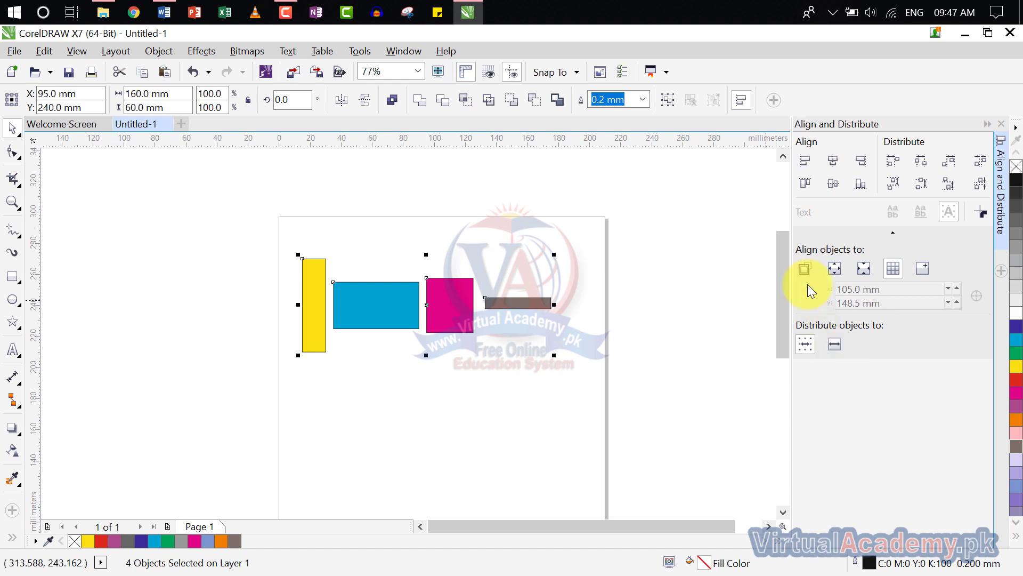
click(1003, 272)
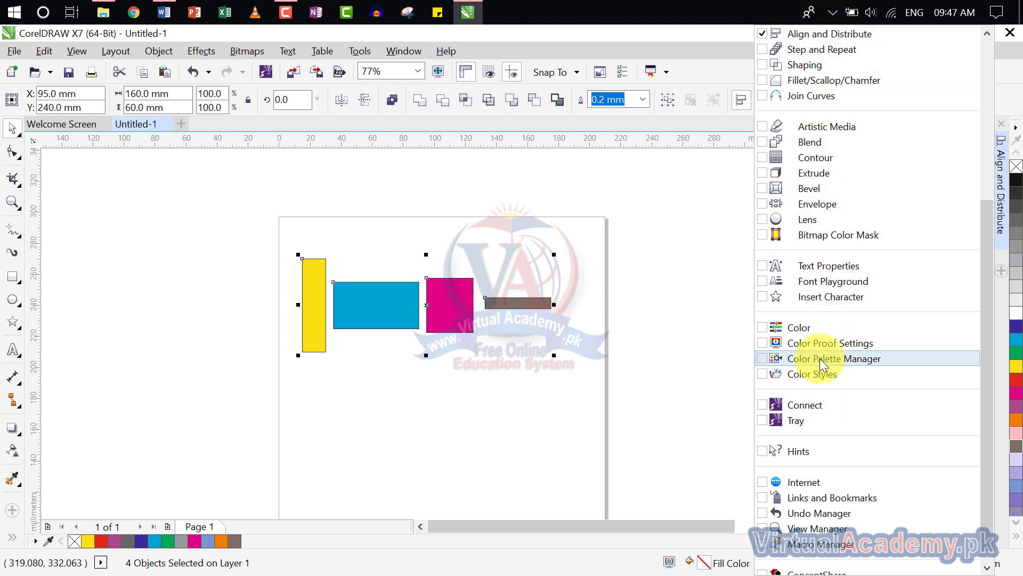
click(708, 241)
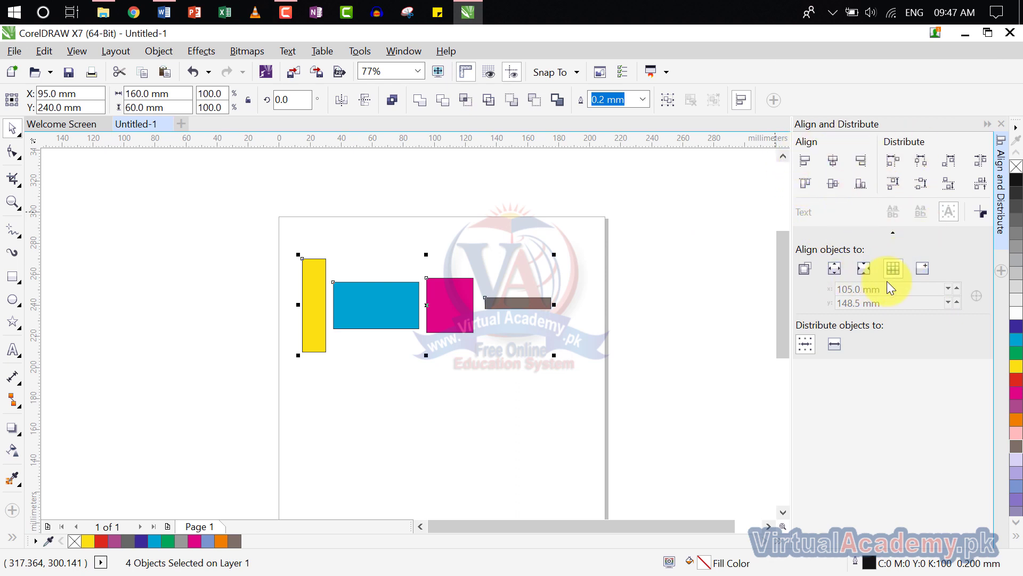
click(158, 50)
mouse_move(195, 229)
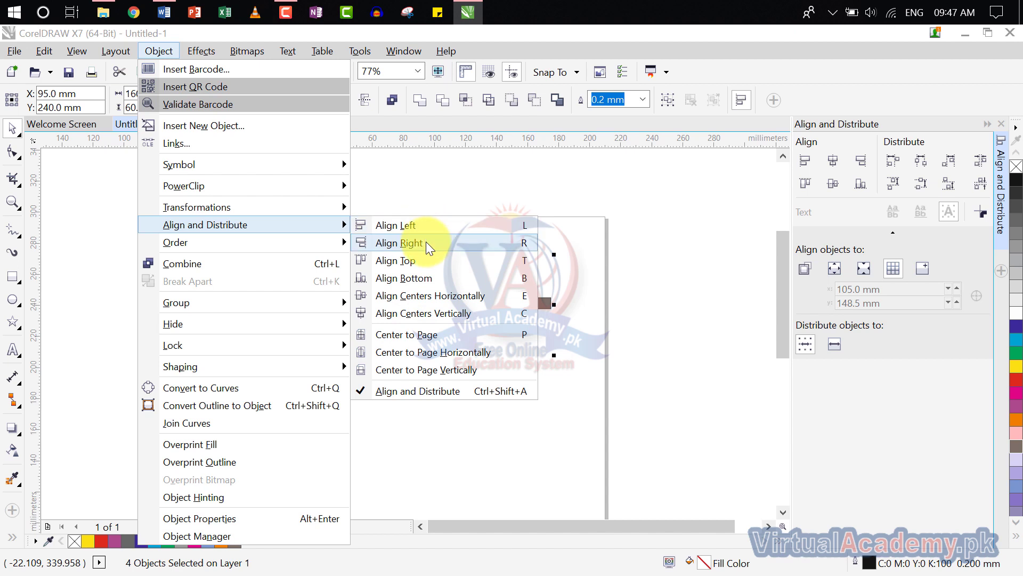
click(572, 237)
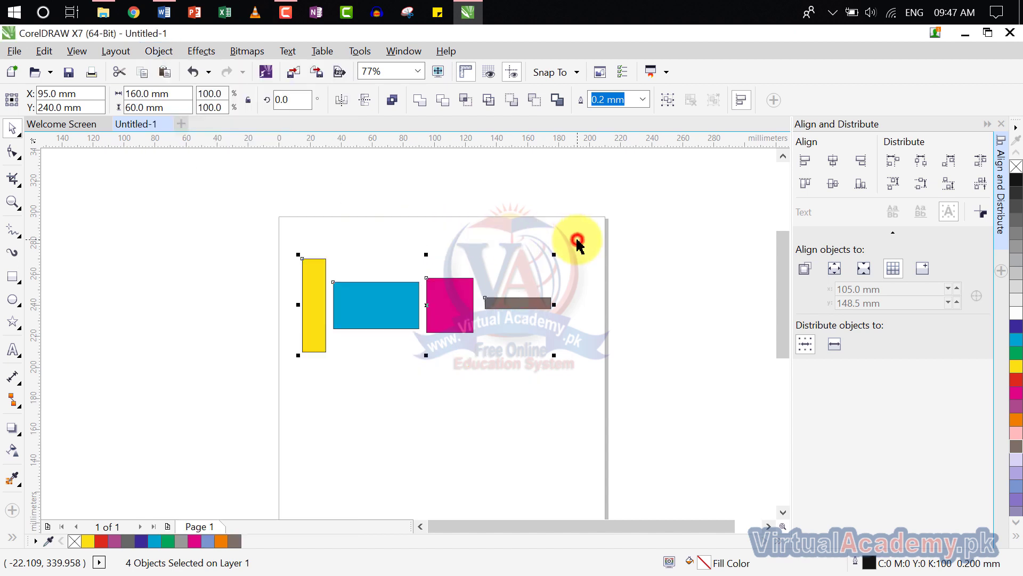
Stack the rectangles in a column below the yellow one: cyan, magenta at X 30, Y 132.5 mm, and brown at about X 30, Y 93.6 mm.
drag(445, 251, 471, 215)
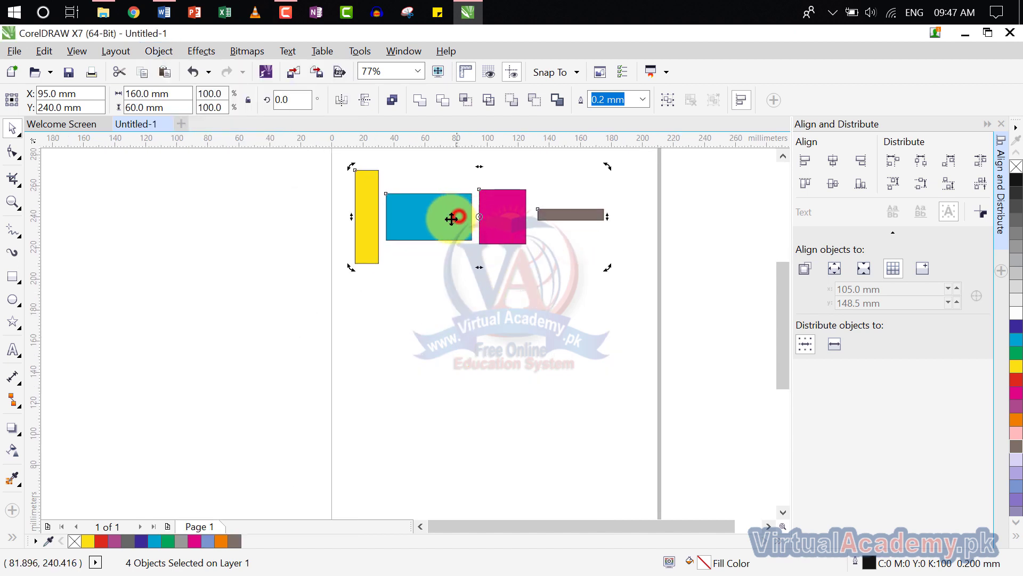
click(452, 320)
click(434, 220)
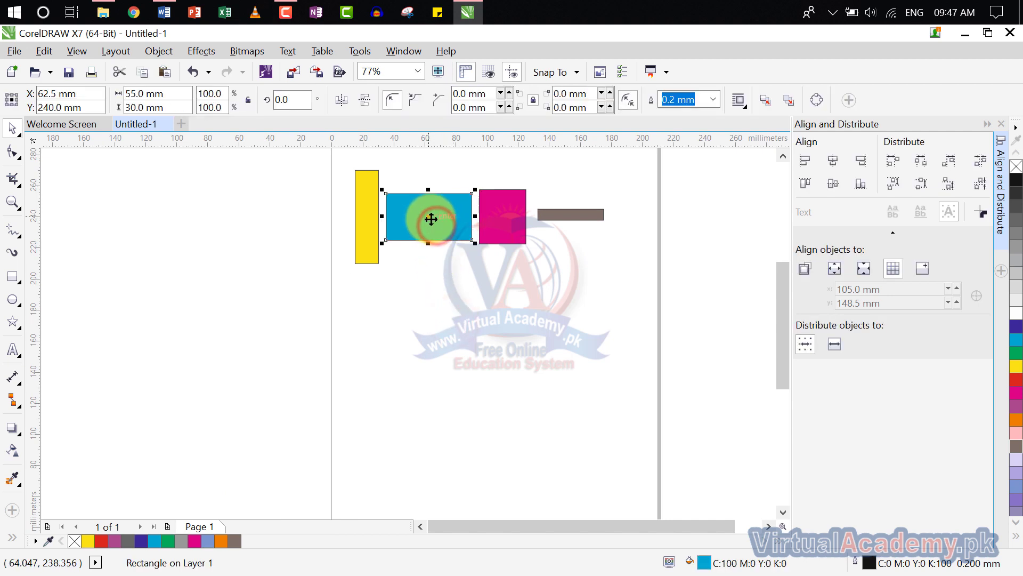
drag(432, 219, 401, 312)
click(500, 229)
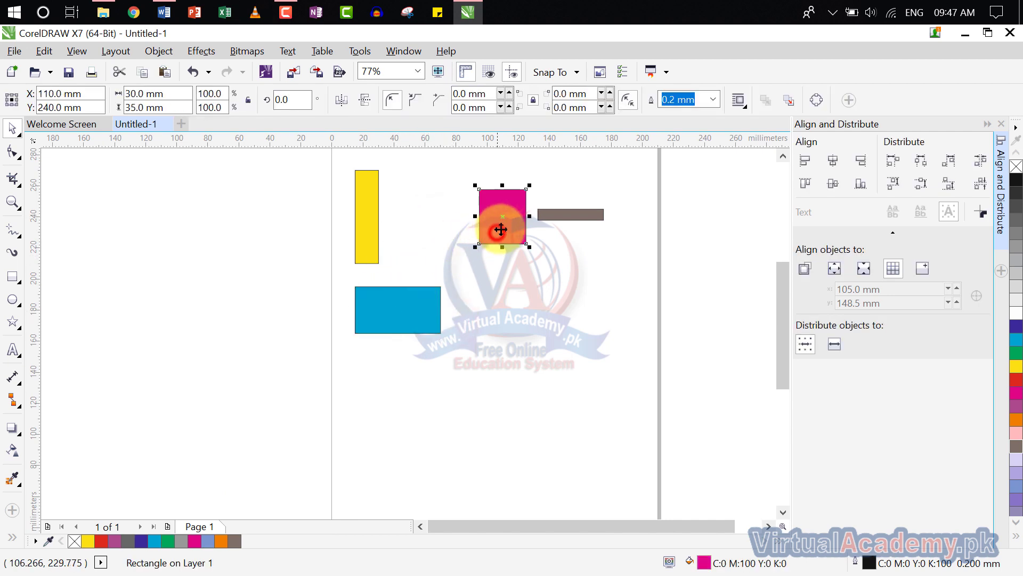
drag(500, 229, 377, 396)
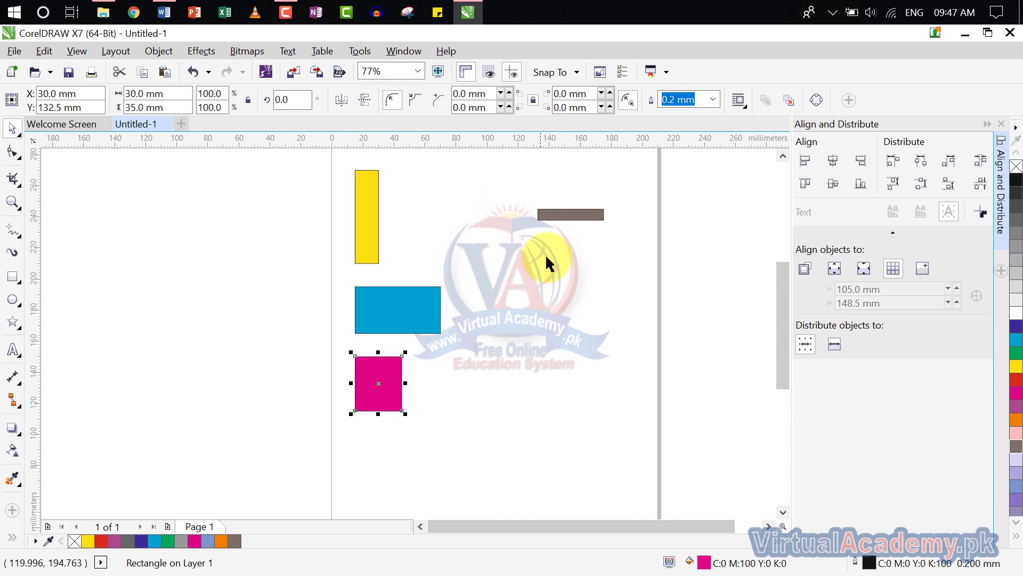
drag(567, 215, 380, 449)
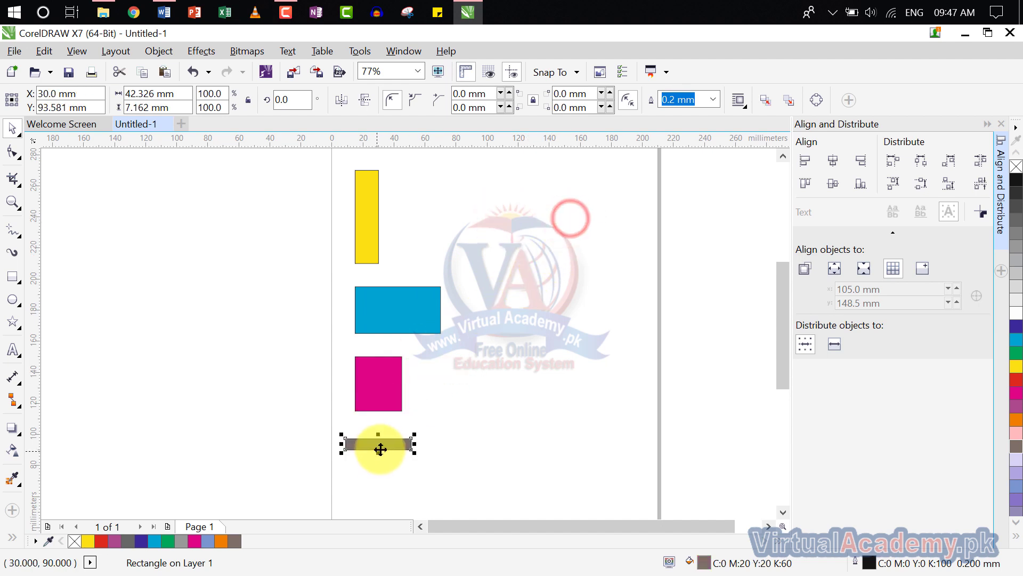
click(458, 393)
Select all four stacked rectangles and align their left edges with Align Left.
scroll(459, 392, down, 2)
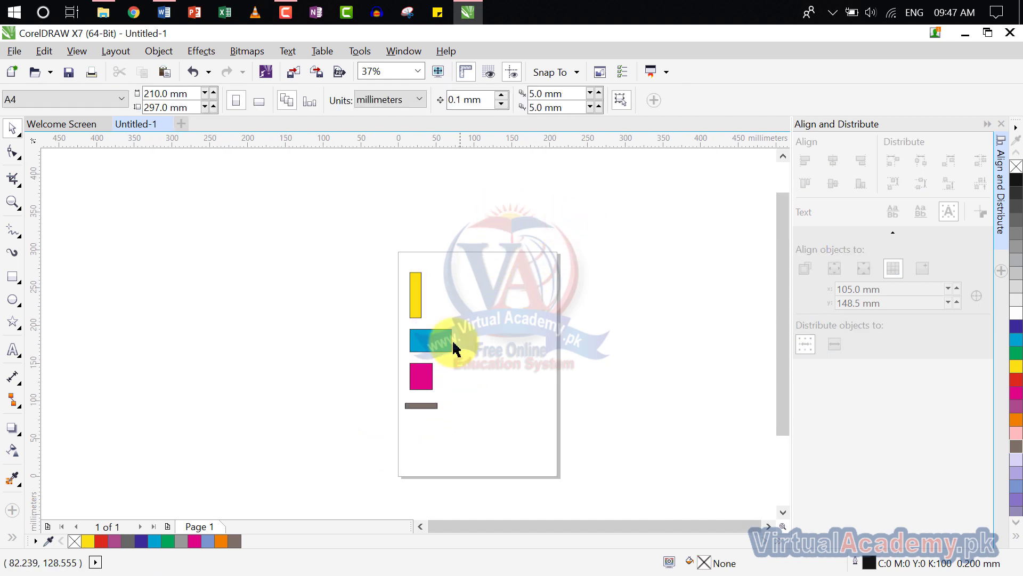
drag(481, 245, 377, 473)
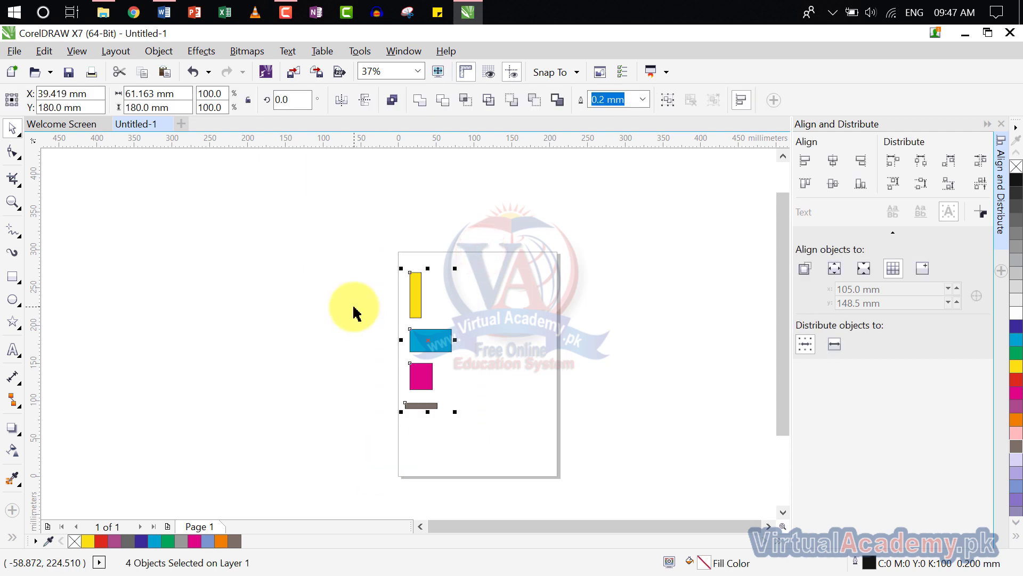
scroll(402, 336, up, 2)
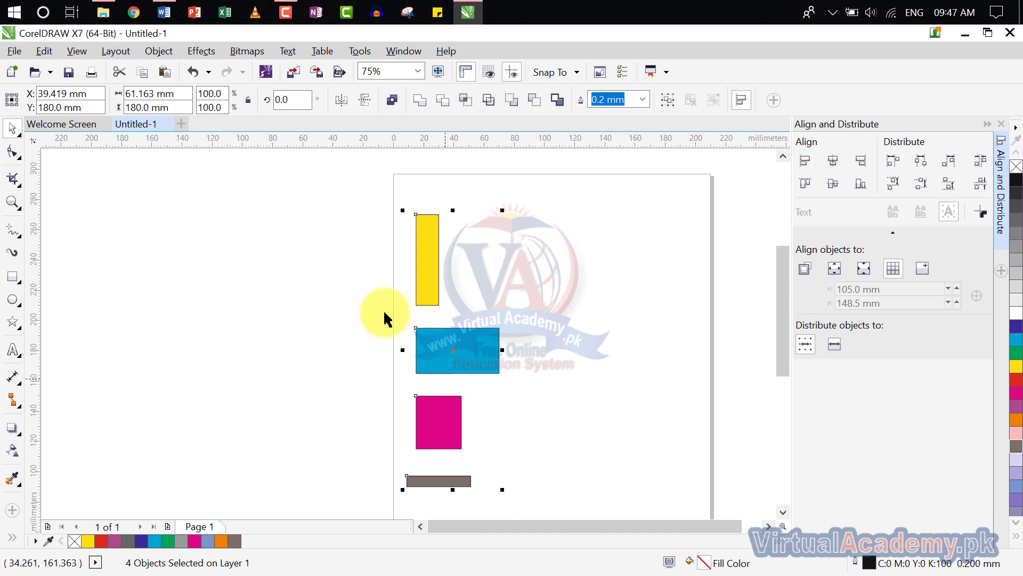
click(155, 51)
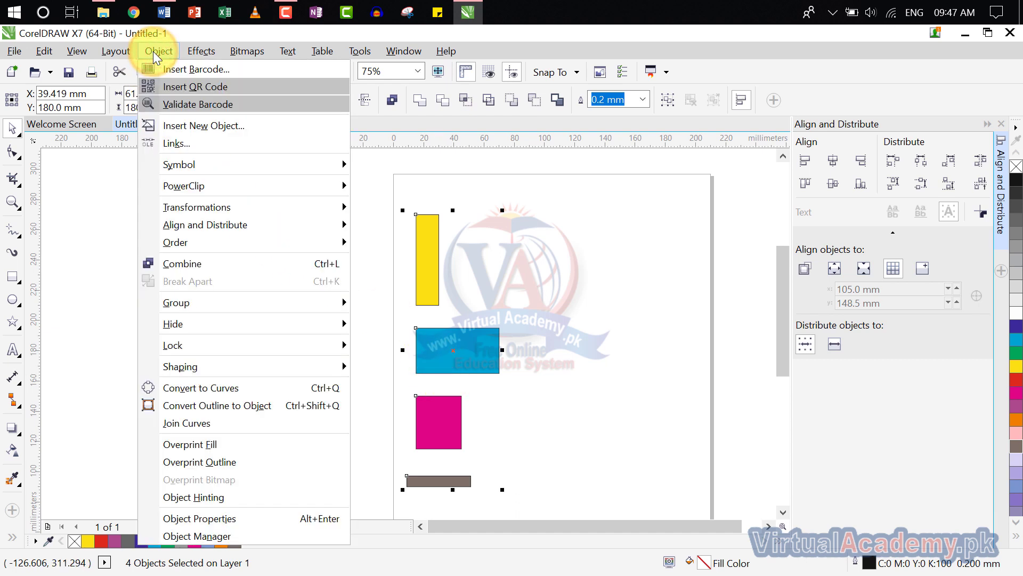
mouse_move(240, 224)
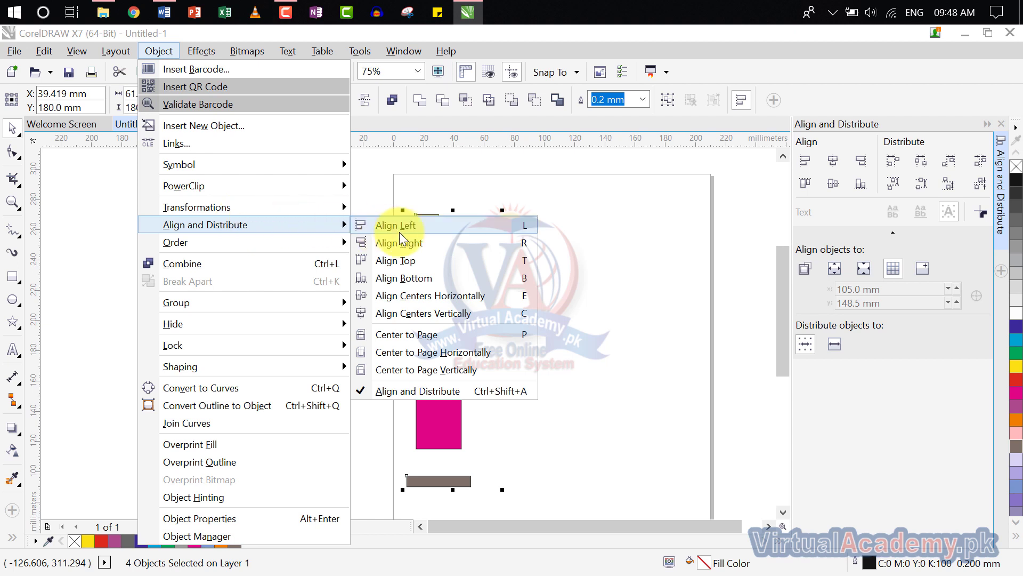
click(415, 232)
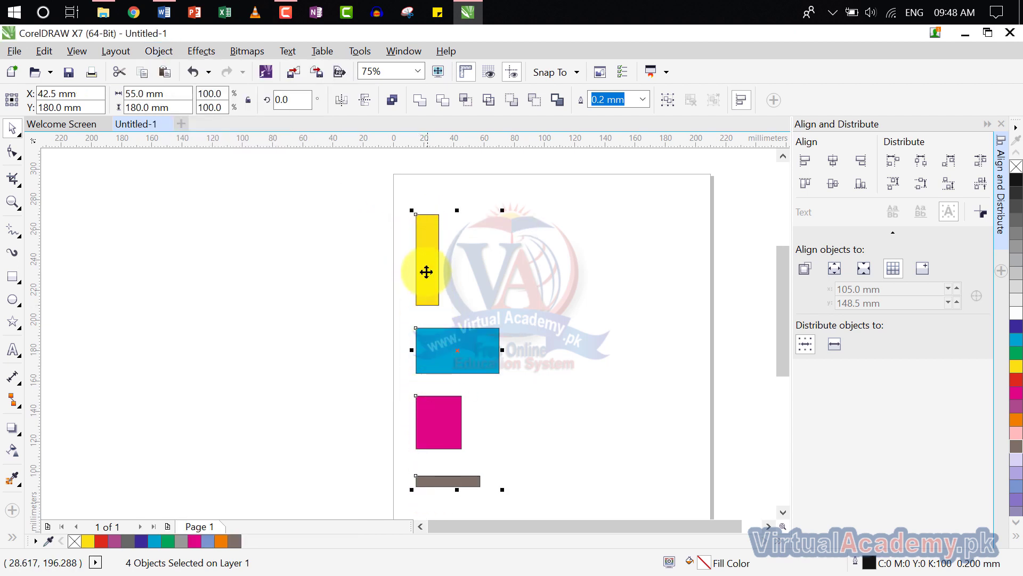
Align the right edges of the four stacked rectangles with Align Right.
scroll(428, 485, down, 1)
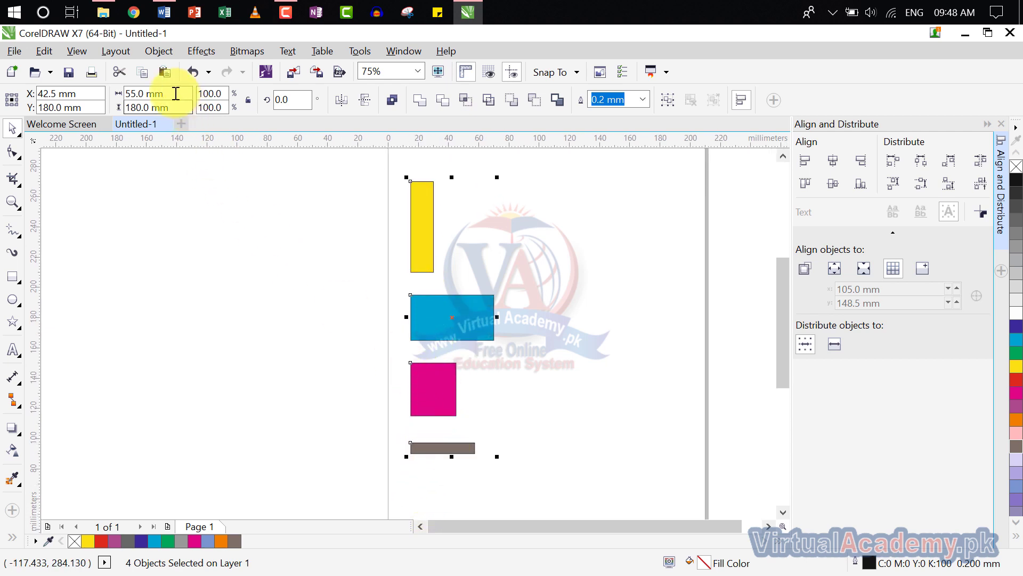
click(156, 54)
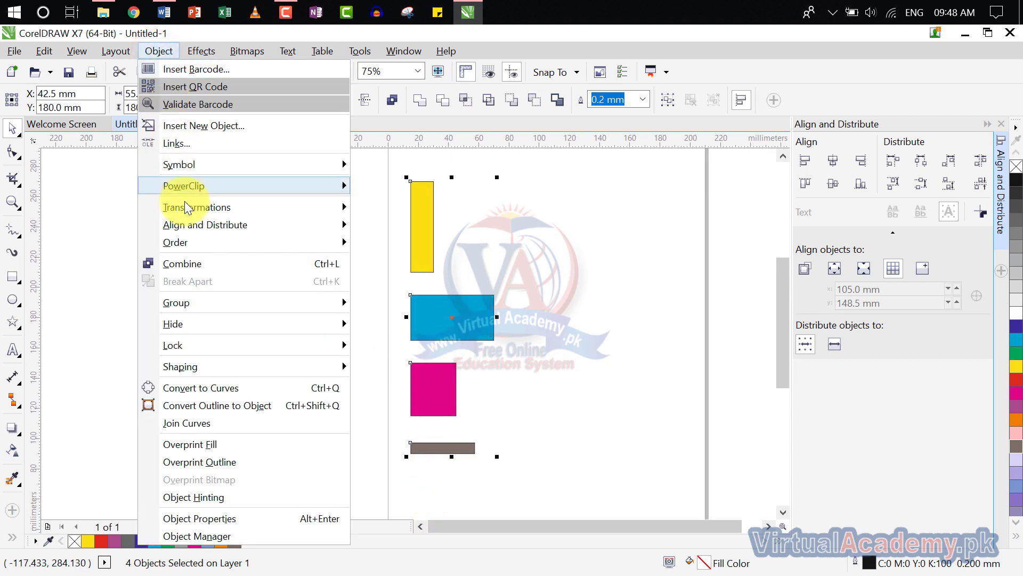
mouse_move(236, 232)
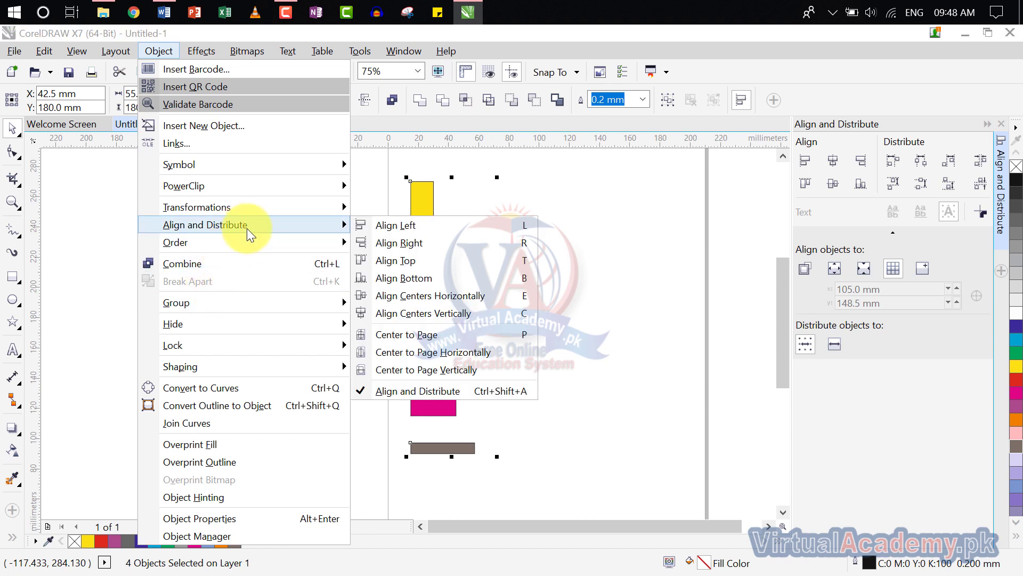
click(421, 248)
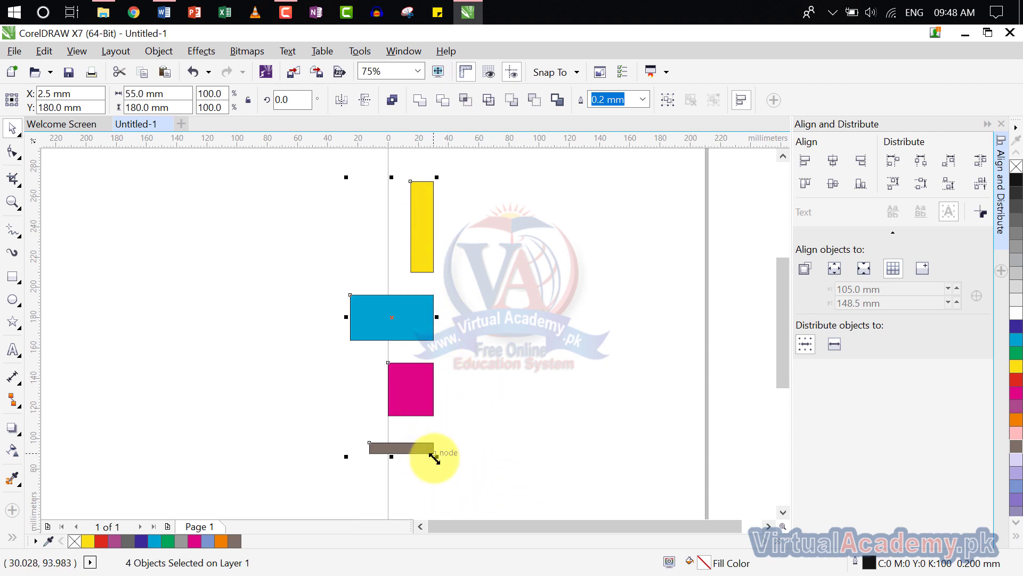
Try Align Centers Horizontally on the four stacked rectangles and undo it.
click(149, 55)
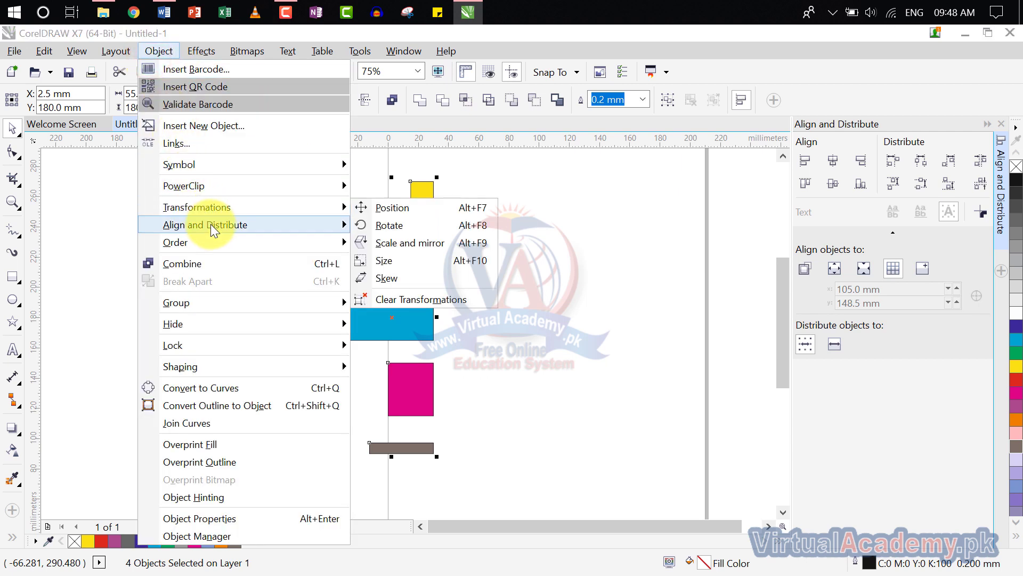
mouse_move(210, 224)
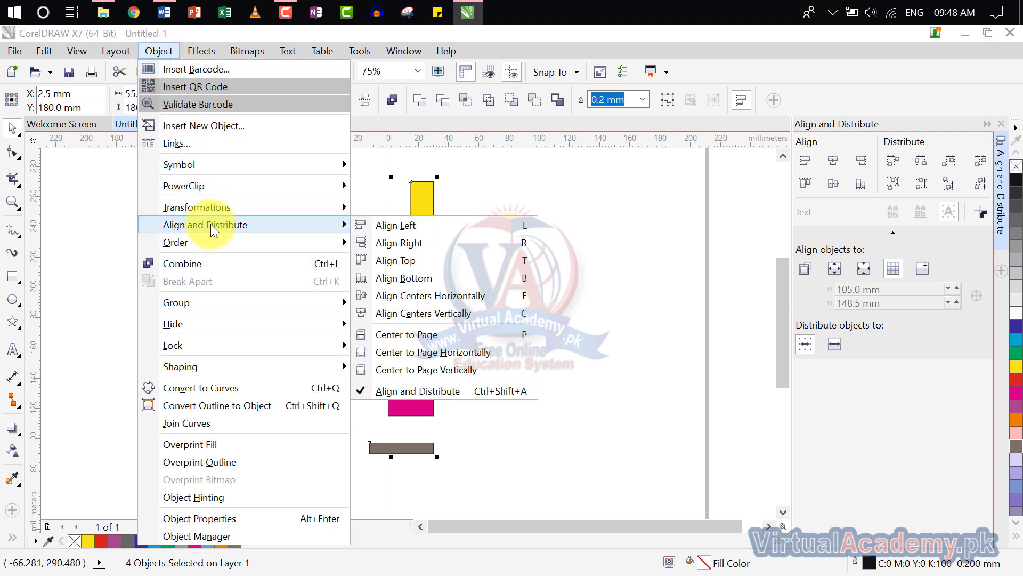
click(440, 296)
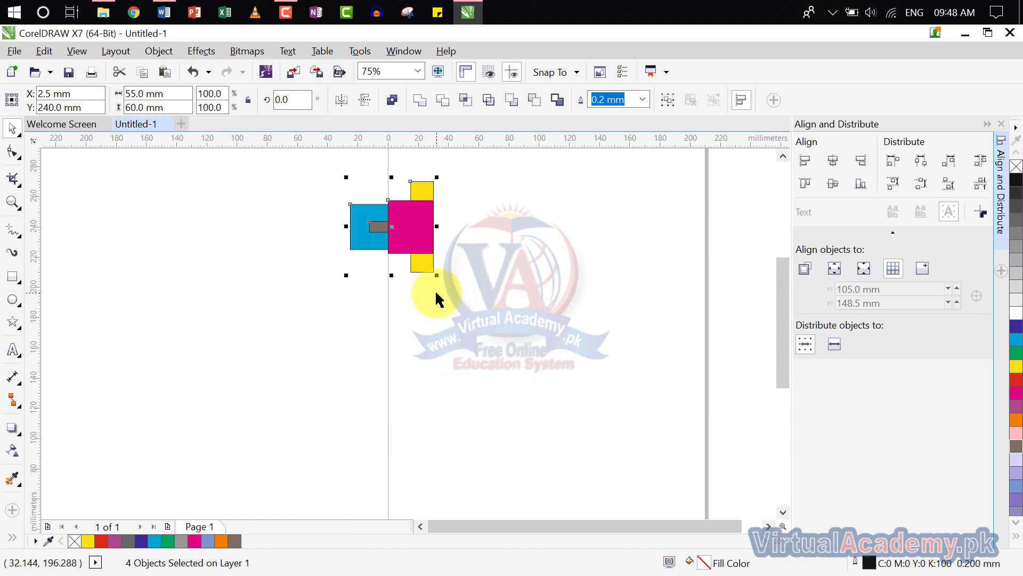
key(ctrl+z)
Apply Align Centers Vertically to the four stacked rectangles.
click(159, 51)
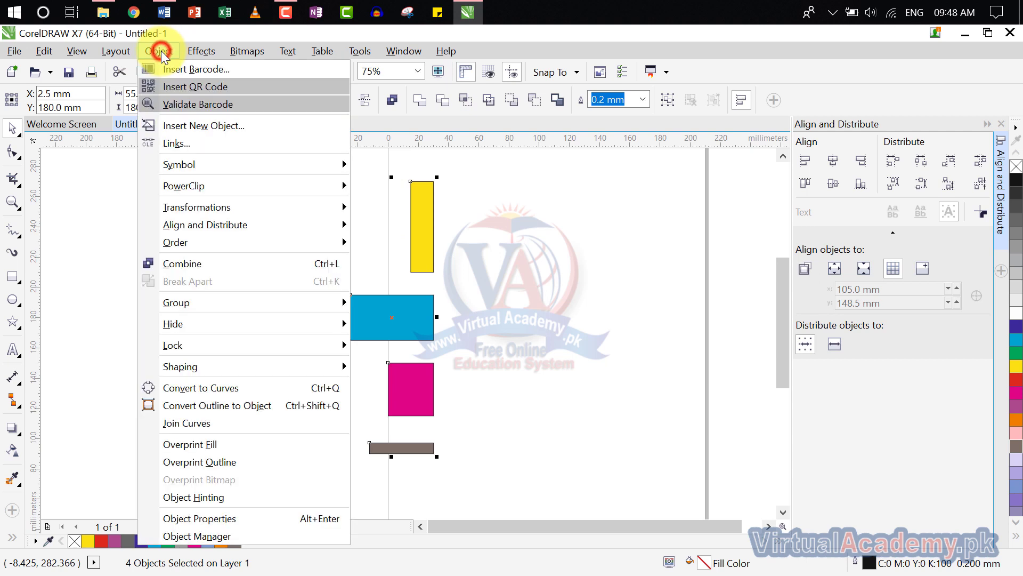
mouse_move(213, 228)
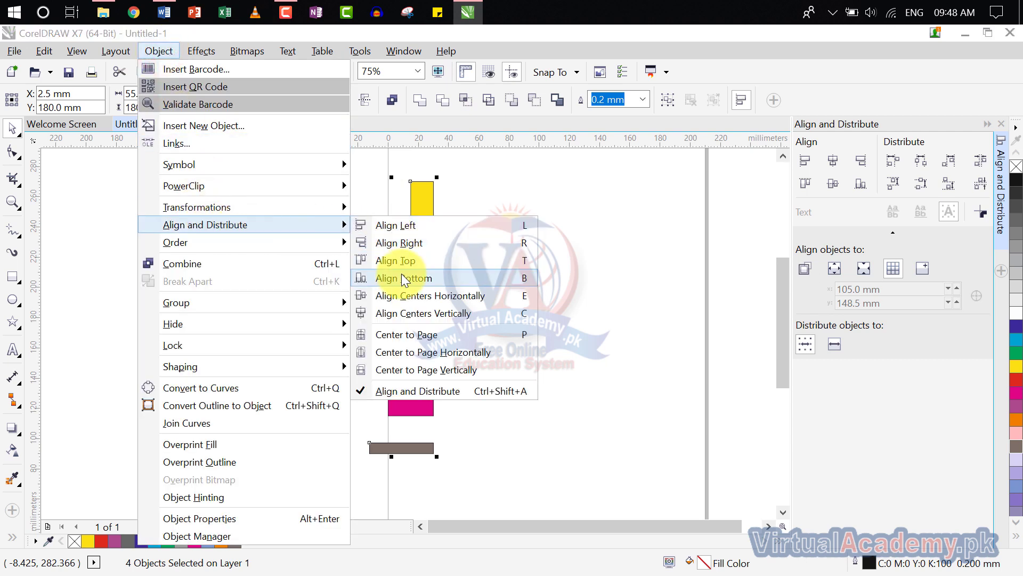
click(436, 314)
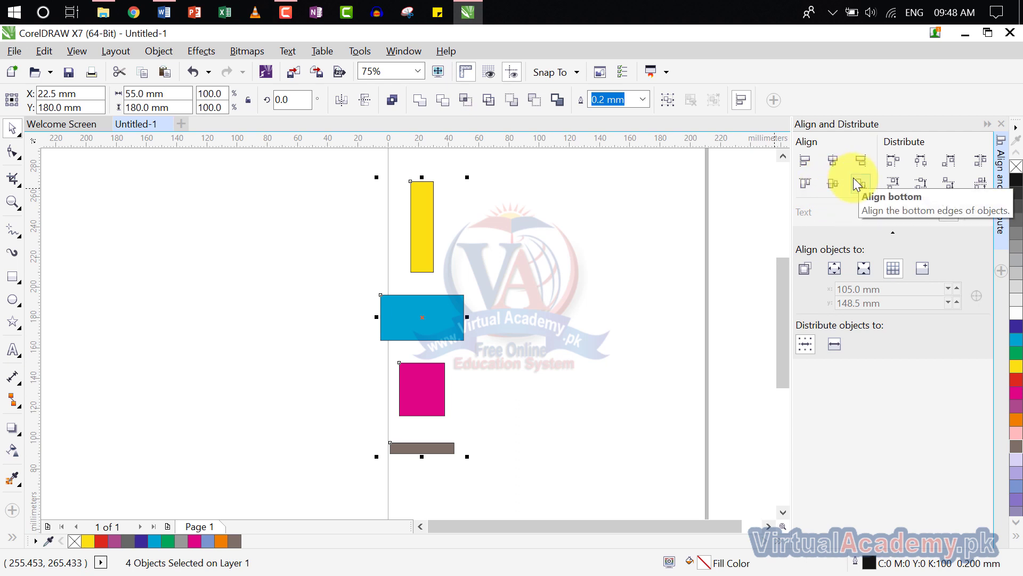
Move the cyan, magenta and brown rectangles into a row beside the yellow one, with magenta at X 140, Y 237.5 mm.
click(623, 229)
click(426, 315)
drag(427, 315, 507, 234)
drag(422, 383, 595, 234)
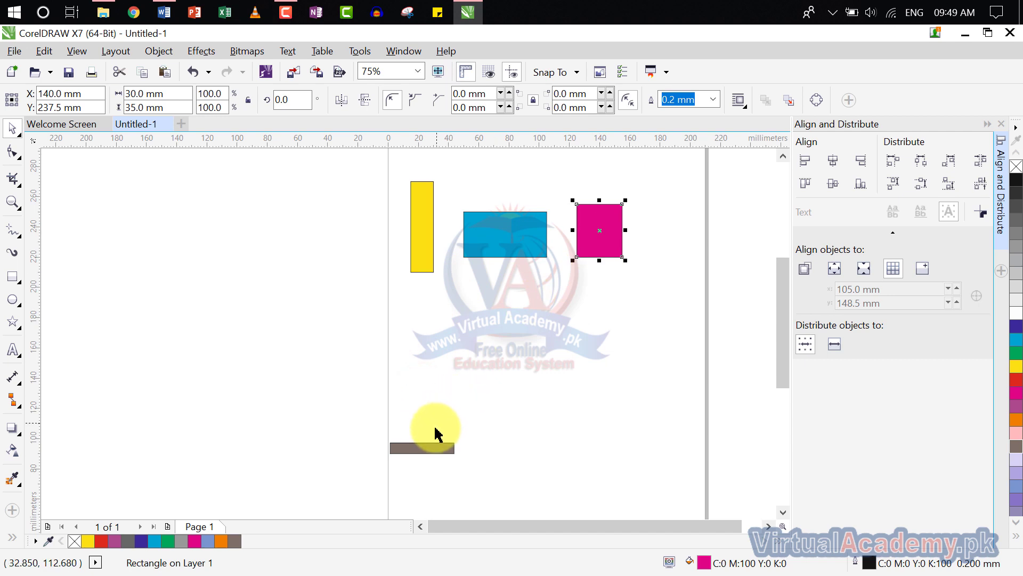
click(434, 447)
drag(430, 449, 667, 234)
Try to align the top edges of all four rectangles in the row.
drag(727, 187, 370, 313)
drag(721, 177, 359, 312)
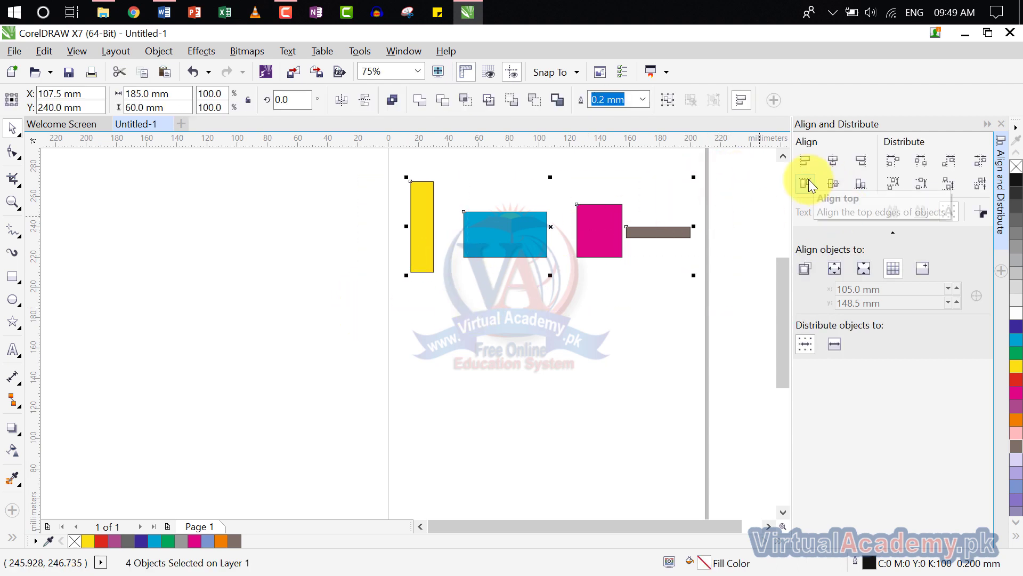
click(805, 183)
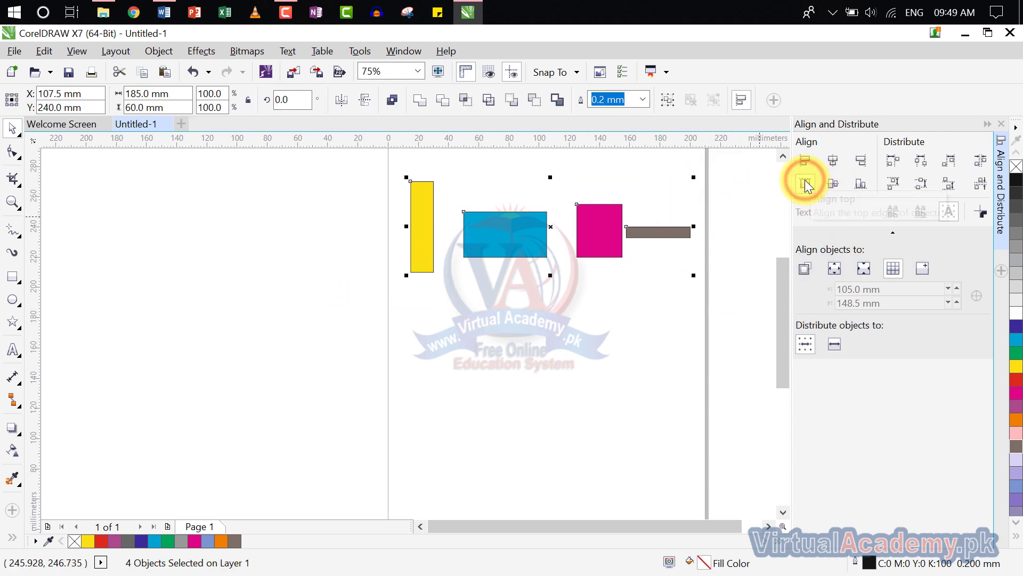
click(543, 381)
drag(733, 185, 393, 317)
click(660, 227)
click(652, 273)
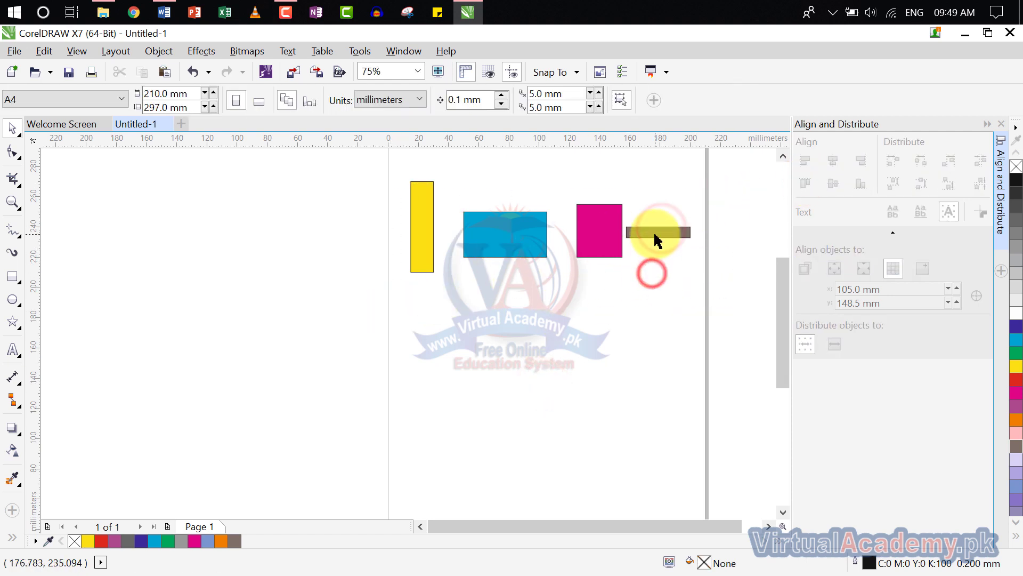
Move the thin brown rectangle away from the magenta one to the page edge, and shift all four rectangles to about X 107.5, Y 238.1 mm.
drag(656, 234, 685, 231)
click(688, 281)
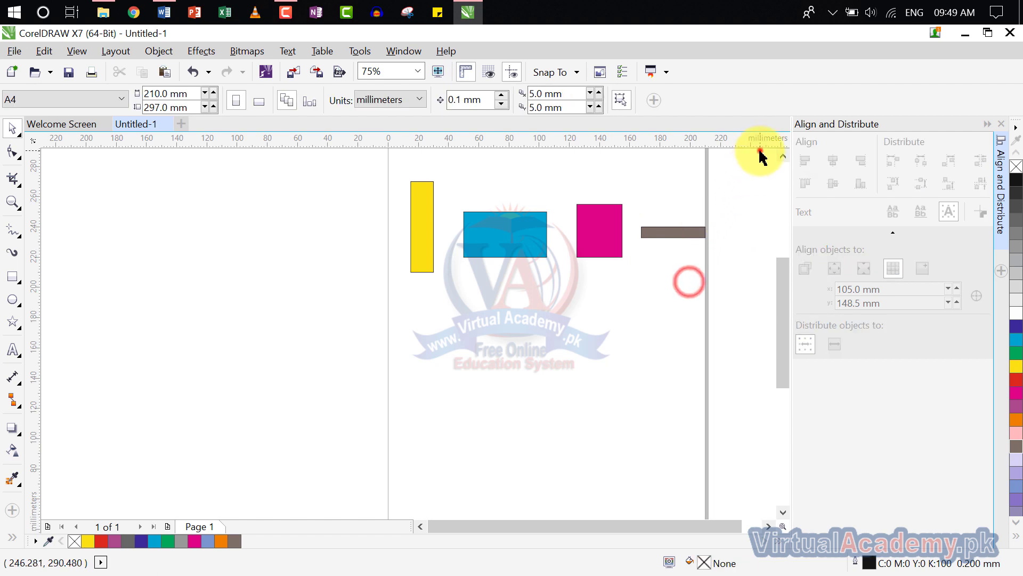
drag(760, 158, 355, 304)
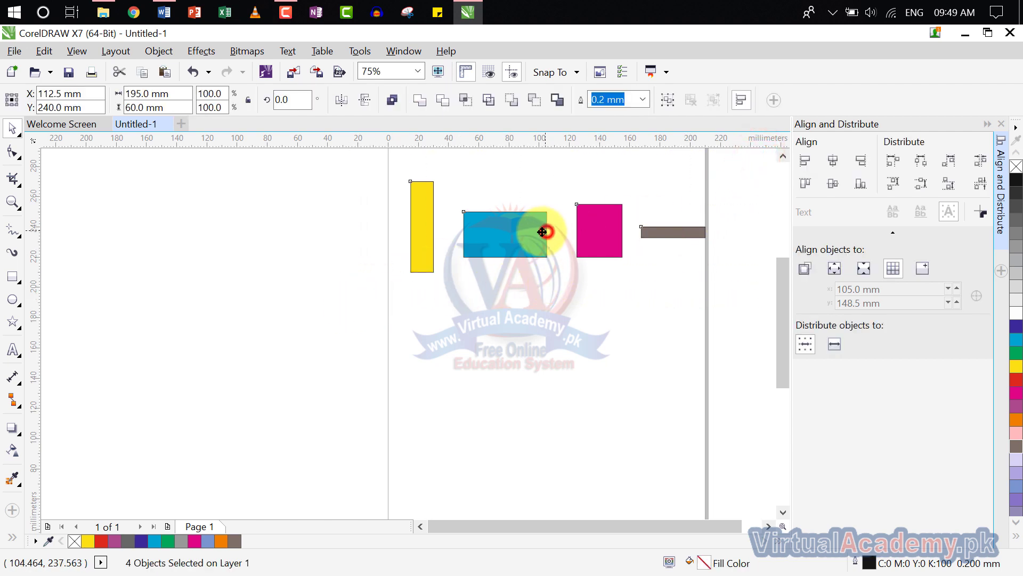
drag(542, 232, 535, 235)
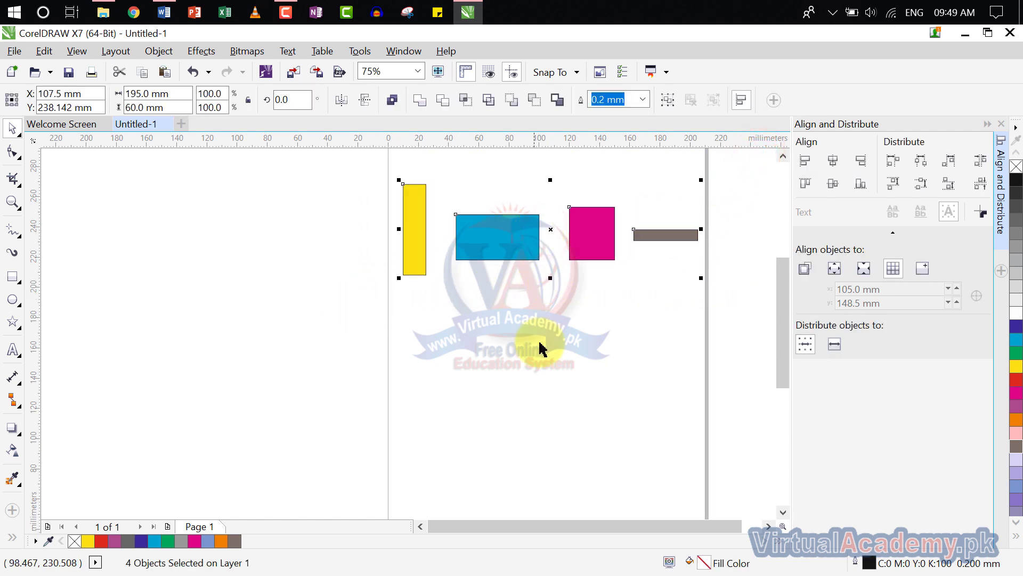
Apply top, center and bottom alignment one after another to the row of four rectangles.
click(808, 183)
click(833, 184)
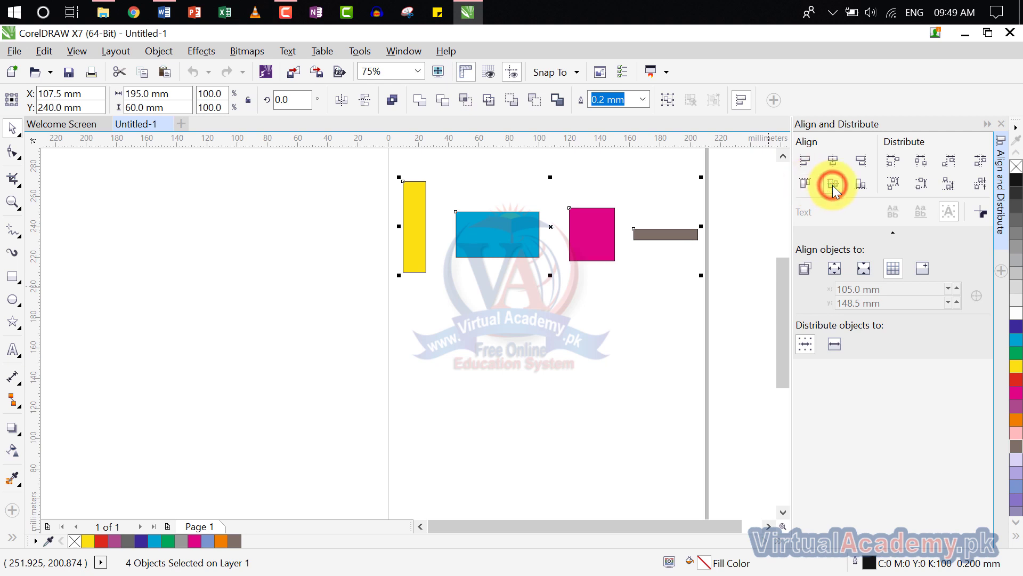
click(855, 186)
click(560, 323)
Try to apply top, center and bottom alignment to only the yellow and cyan rectangles.
click(486, 230)
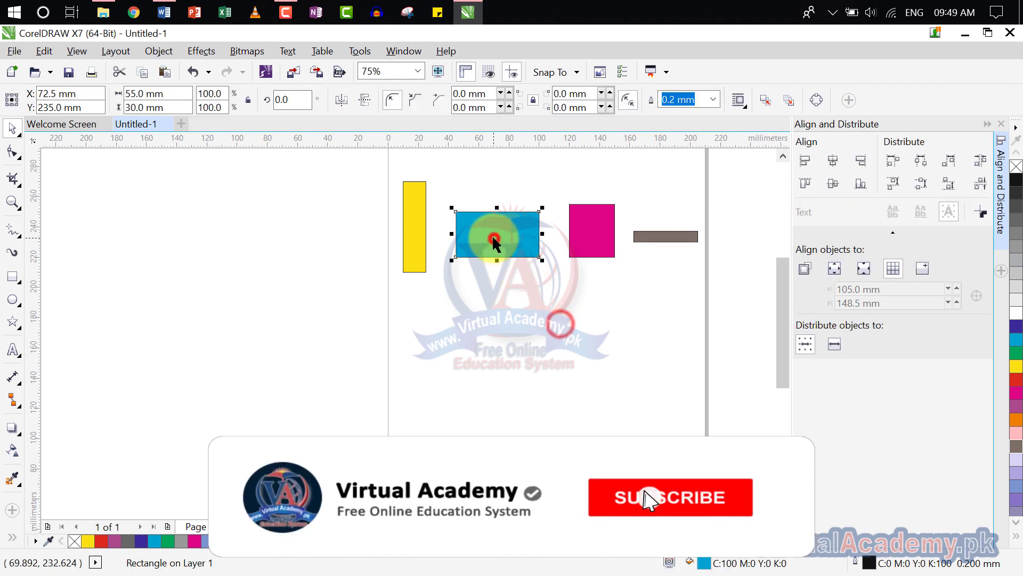
click(503, 287)
drag(555, 188, 373, 298)
drag(562, 154, 373, 318)
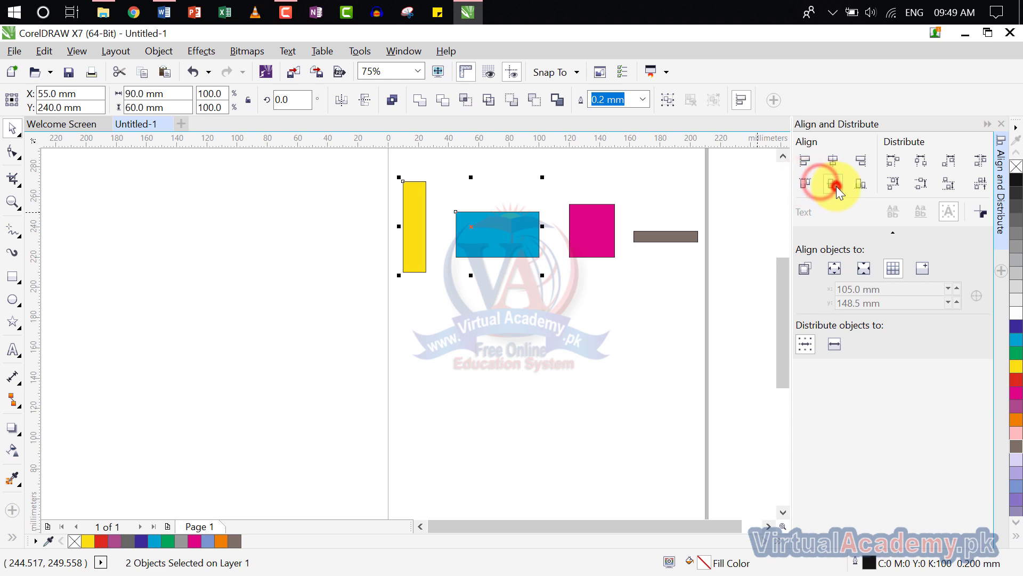
click(859, 184)
click(578, 381)
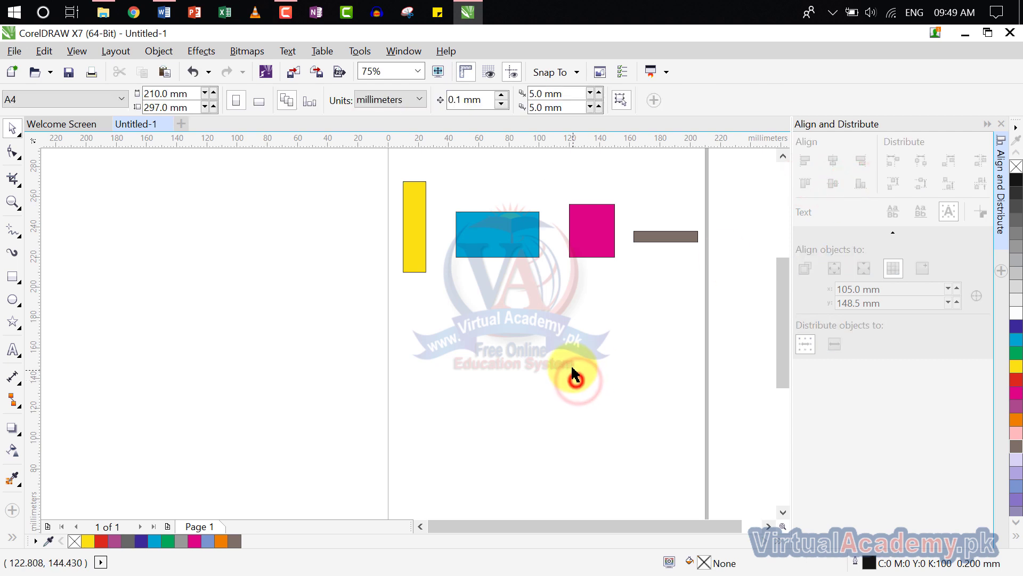
Close the Align and Distribute docker, select all four rectangles, and reopen the docker for them.
drag(576, 379, 457, 430)
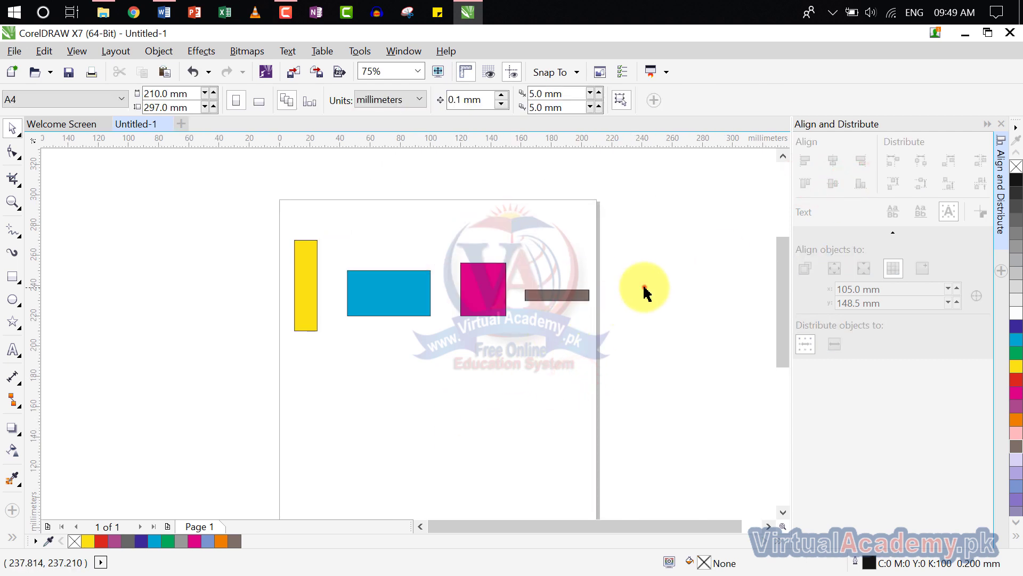
click(1002, 124)
click(593, 405)
drag(774, 181, 341, 427)
click(167, 55)
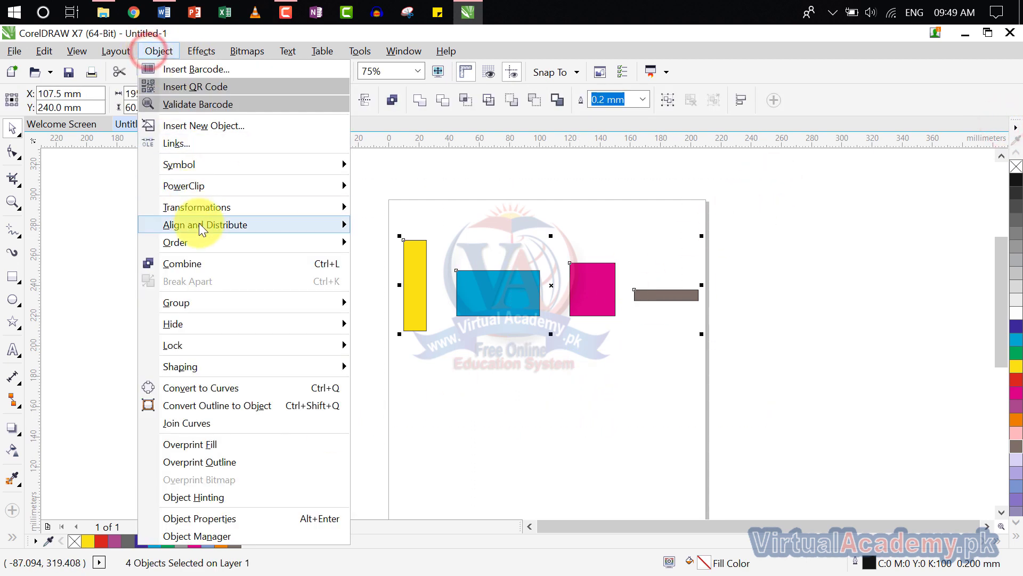
mouse_move(201, 226)
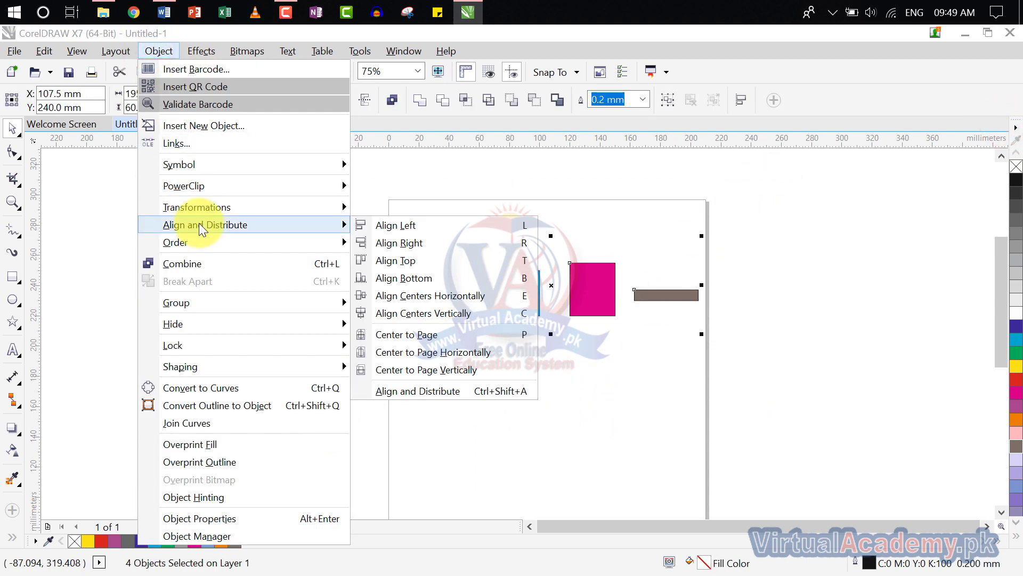
click(417, 392)
Select all four rectangles in the row and align their top edges with Align Top.
click(580, 398)
drag(639, 213, 224, 392)
click(158, 52)
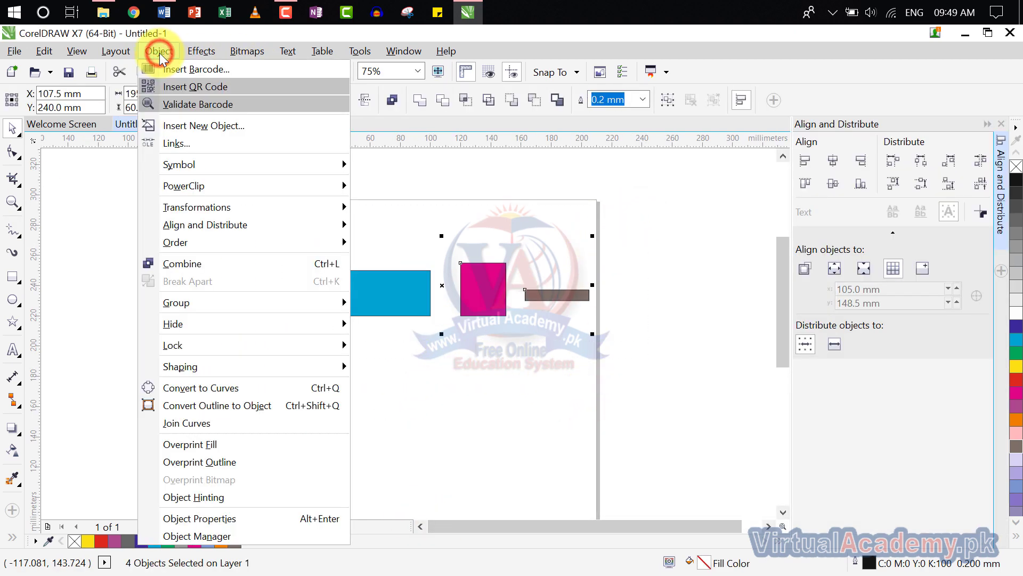
mouse_move(221, 223)
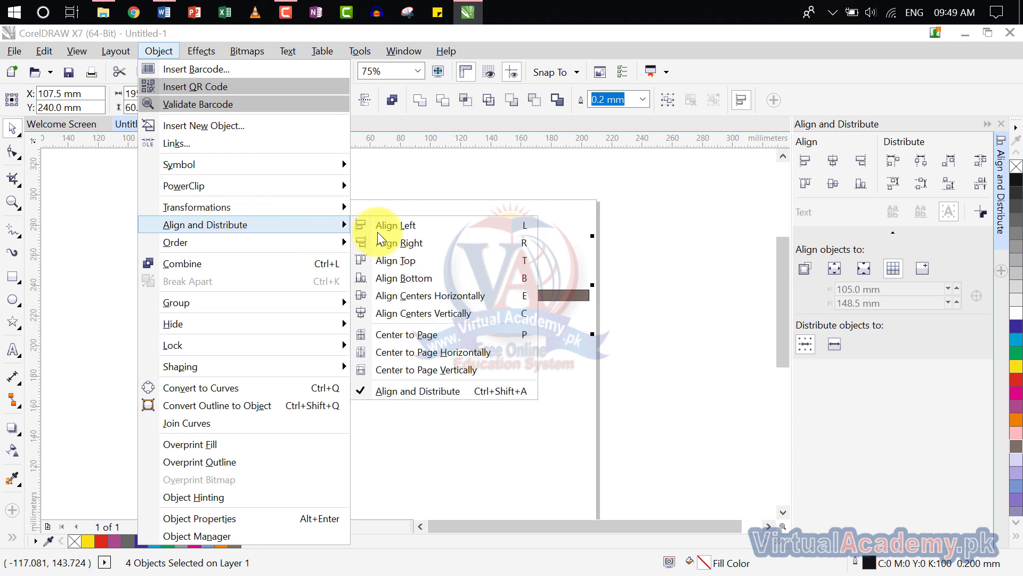
click(421, 260)
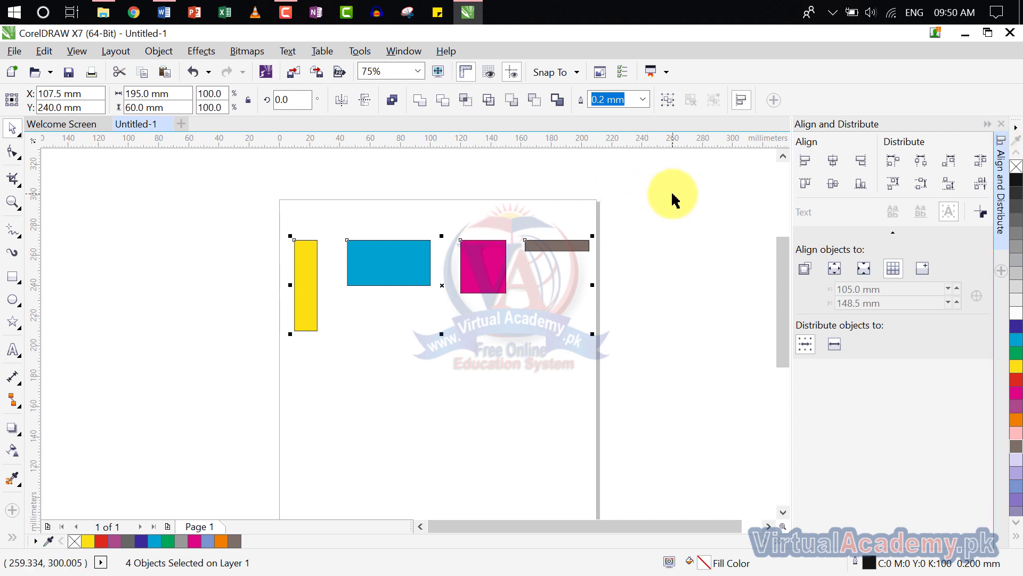
Align the bottom edges of the four rectangles with Align Bottom.
drag(672, 189, 213, 336)
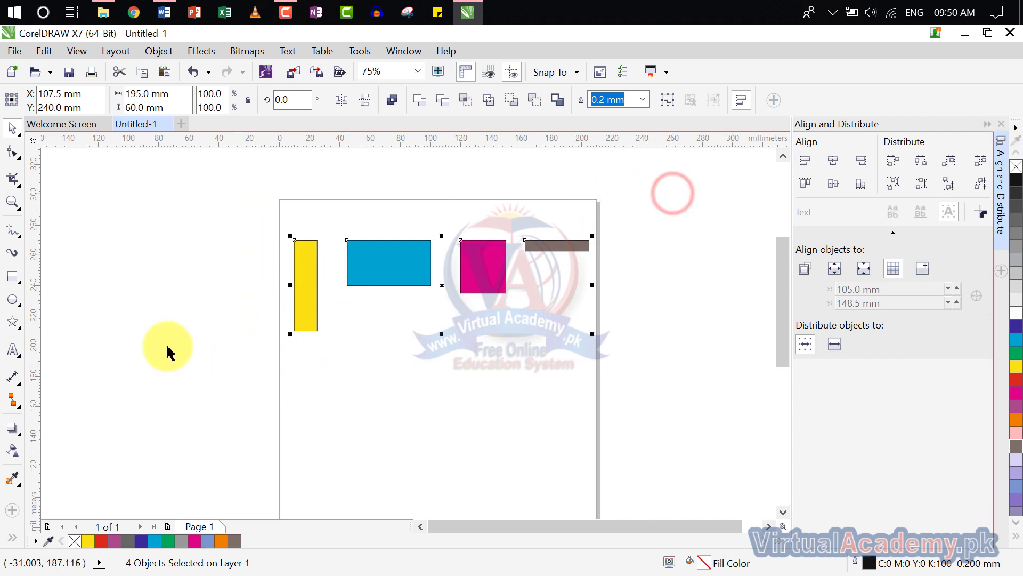
click(159, 51)
mouse_move(218, 213)
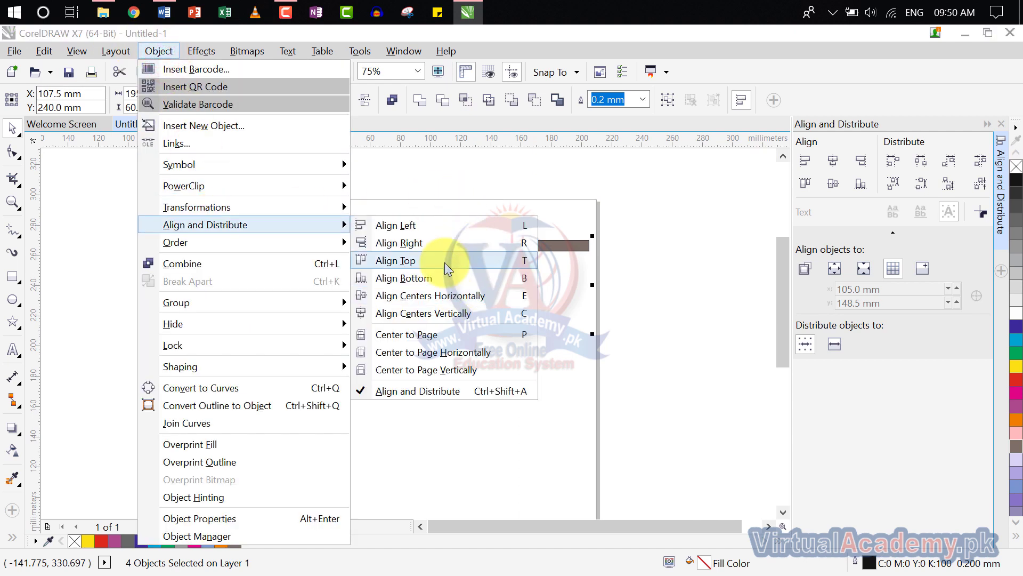
click(443, 283)
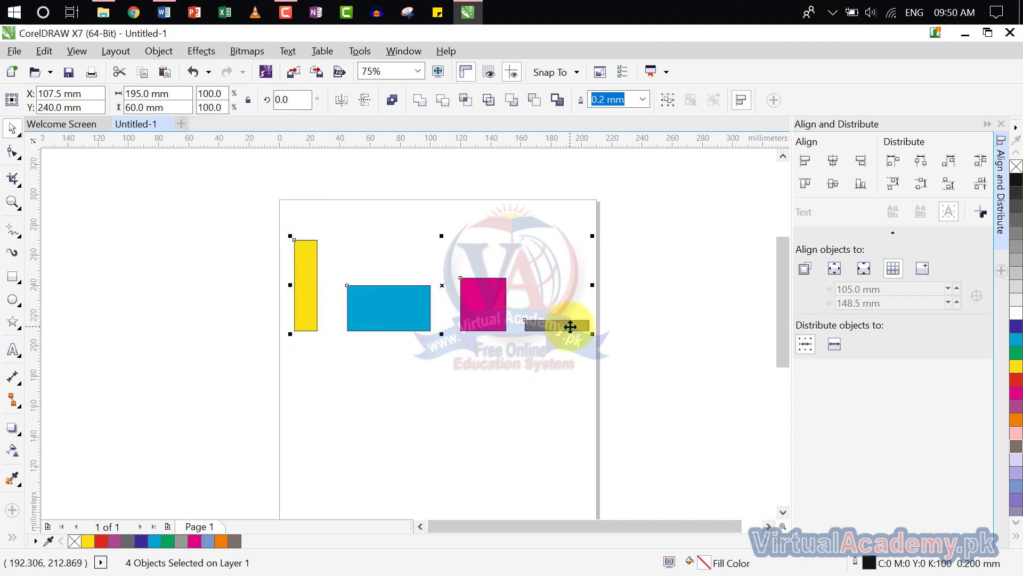
Line up the middles of all four rectangles in the row with Align Centers Horizontally.
click(834, 184)
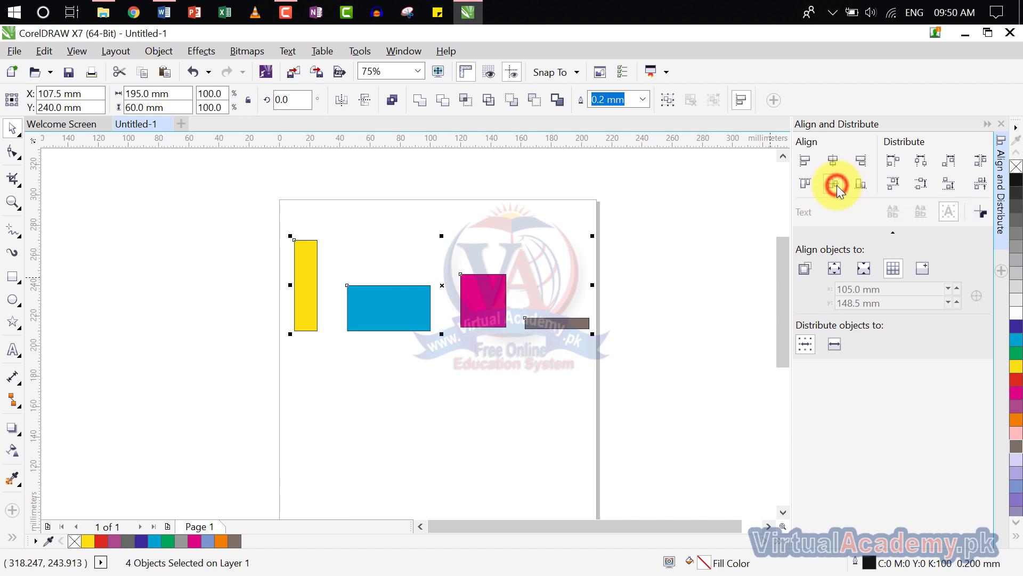
click(640, 237)
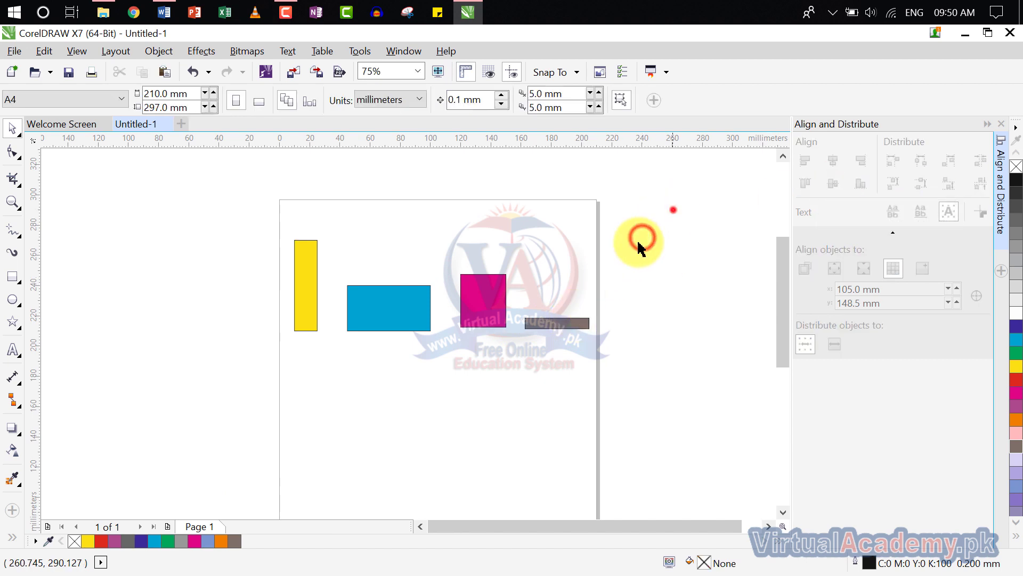
drag(672, 209, 153, 357)
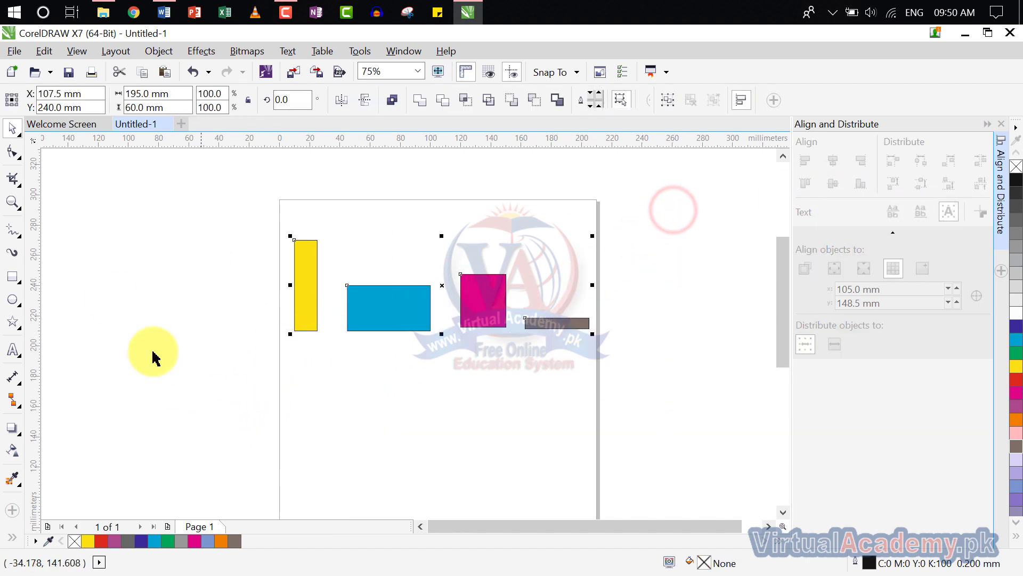
click(158, 52)
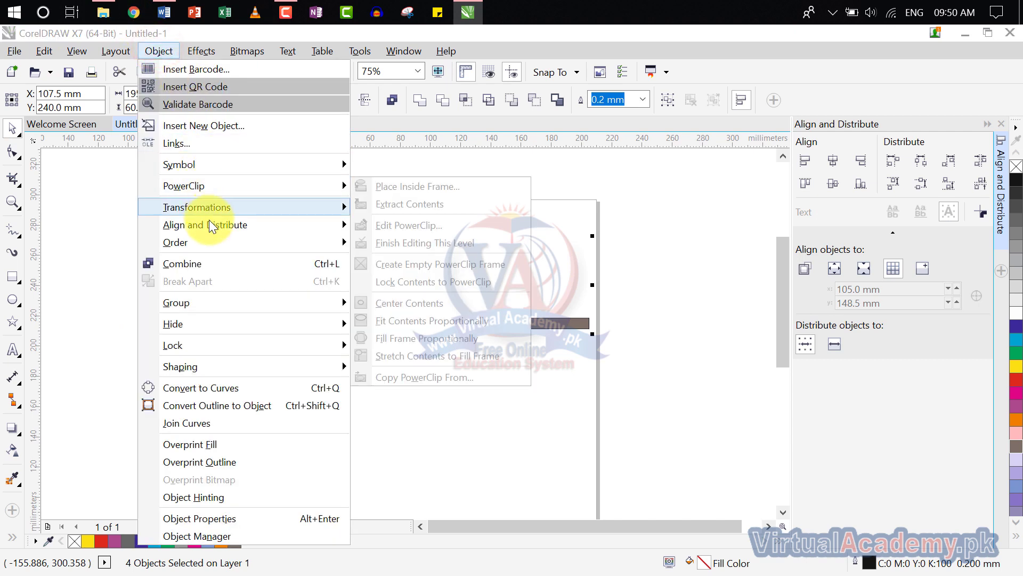
mouse_move(210, 221)
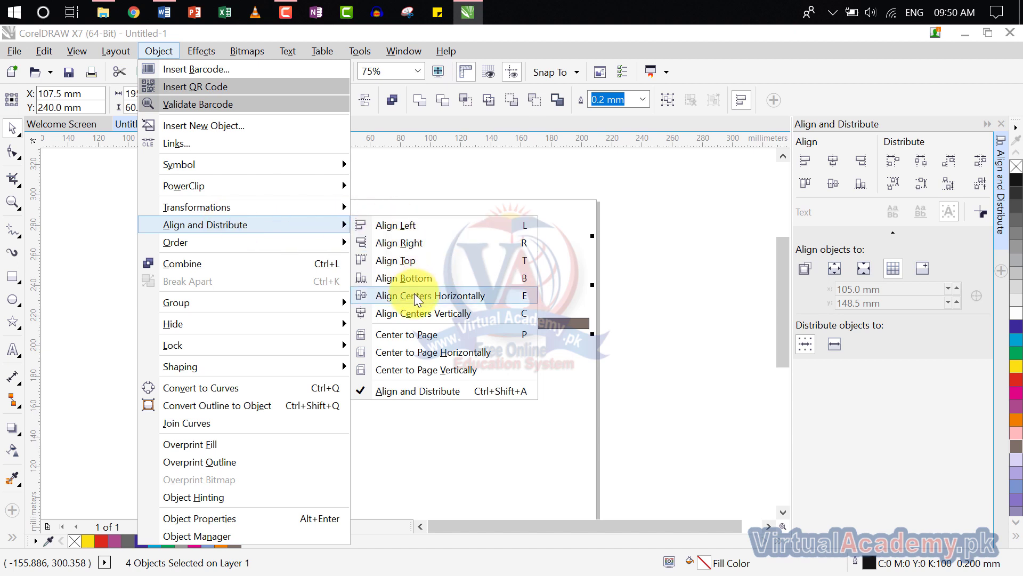
click(470, 297)
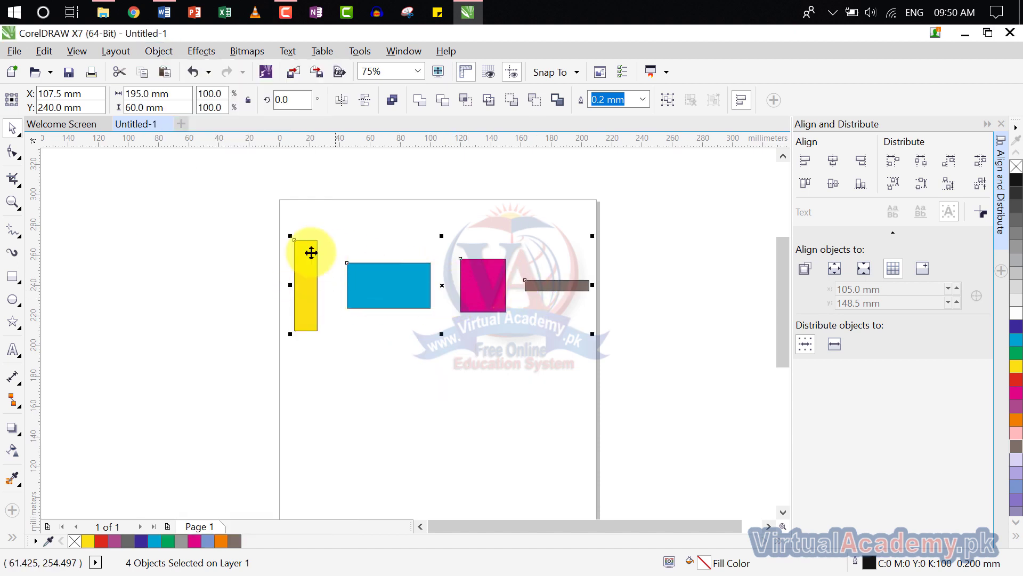
click(645, 229)
drag(660, 206, 207, 373)
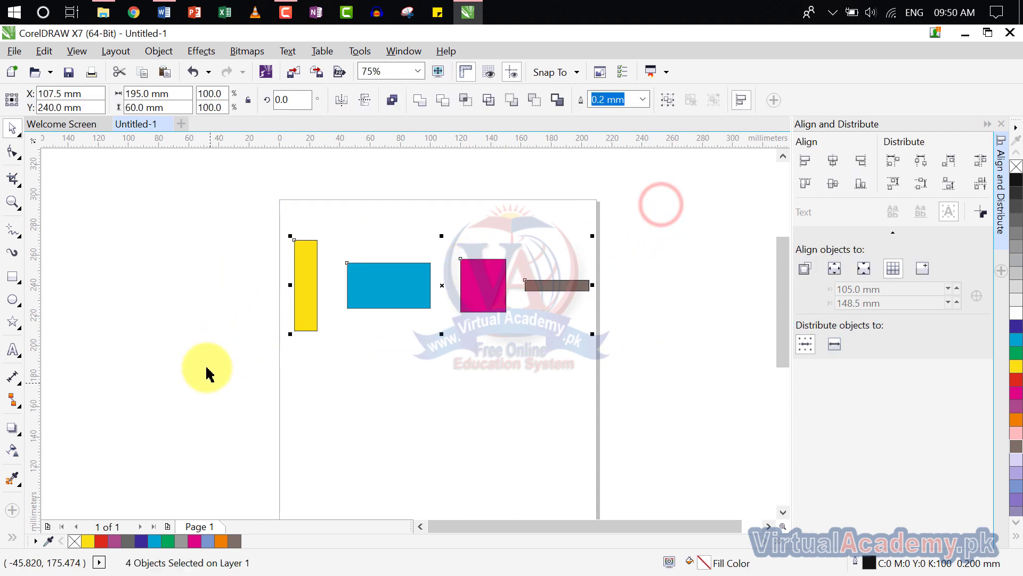
click(159, 51)
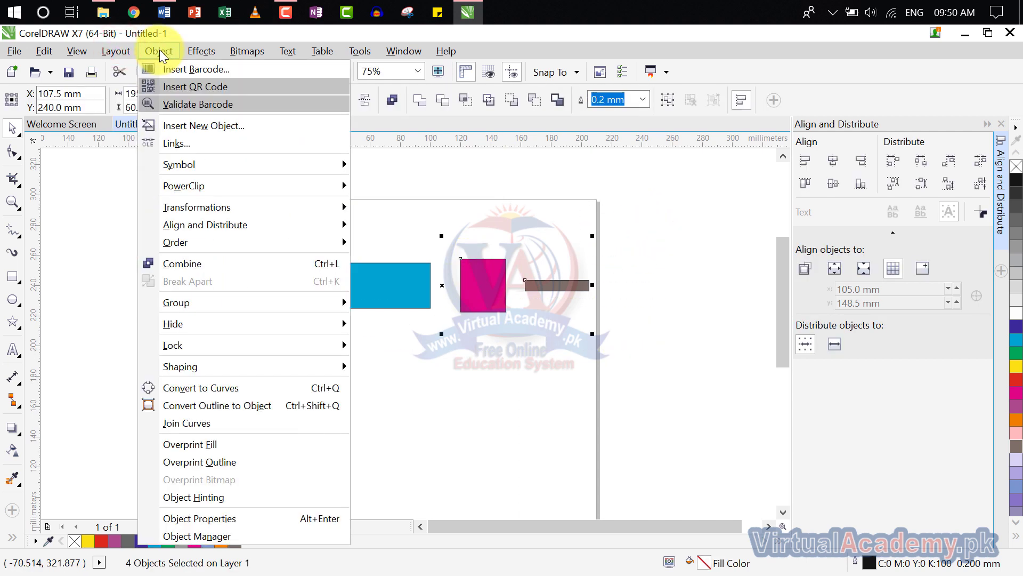
mouse_move(256, 223)
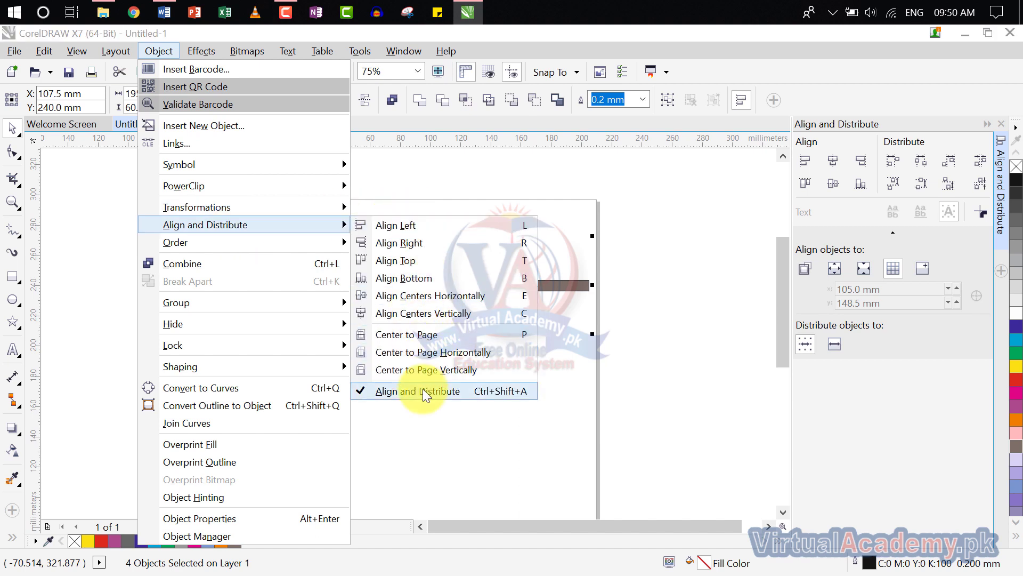
click(711, 194)
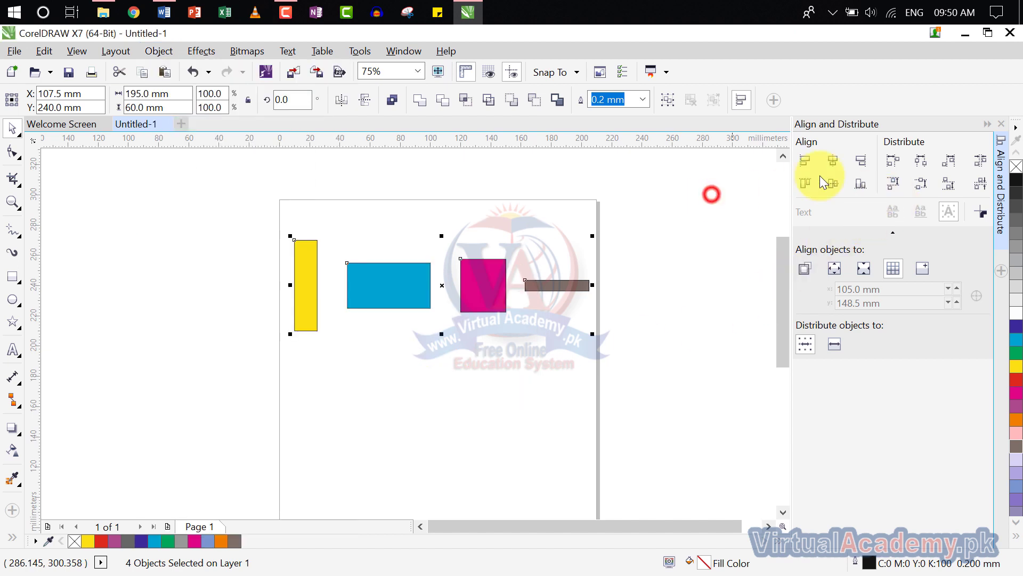
Distribute the four rectangles evenly from their left edges and inspect the spacing up close.
click(553, 339)
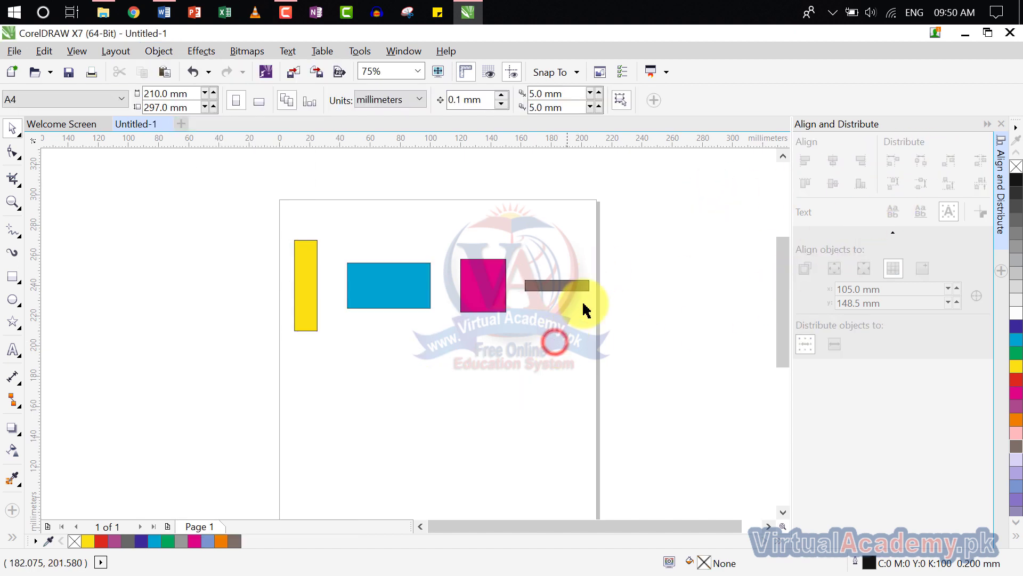
drag(653, 197, 275, 387)
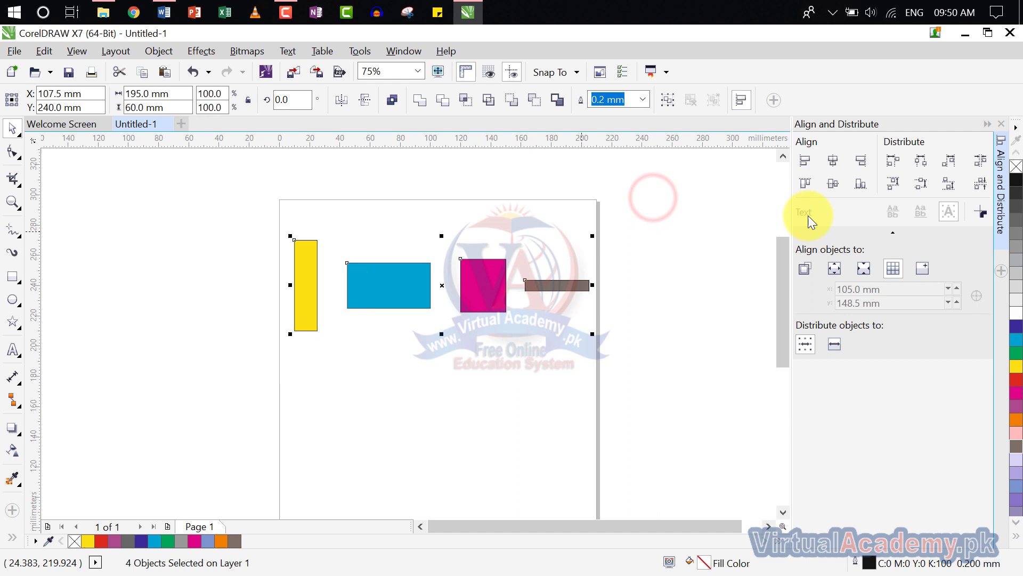
click(895, 161)
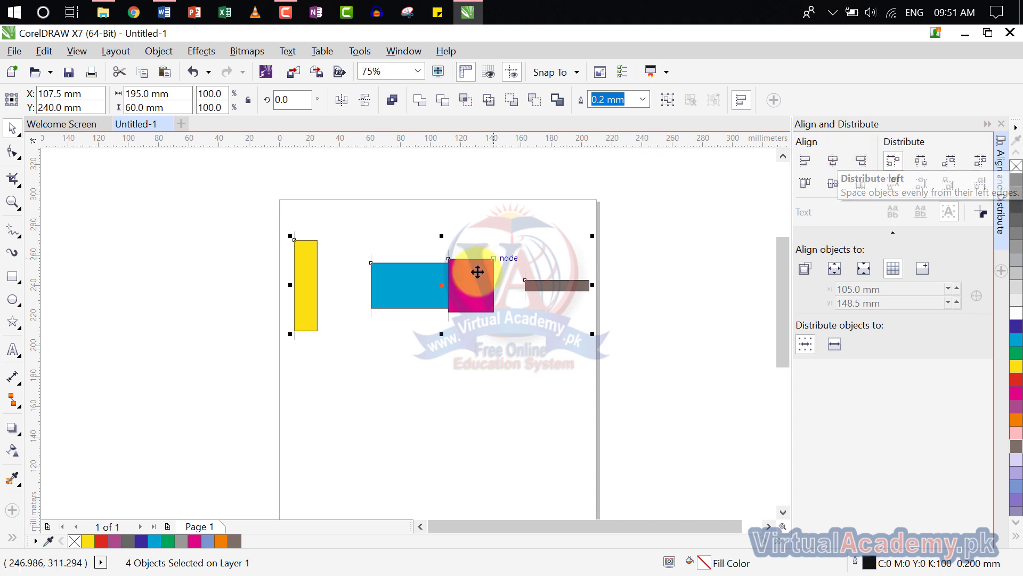
scroll(327, 309, up, 2)
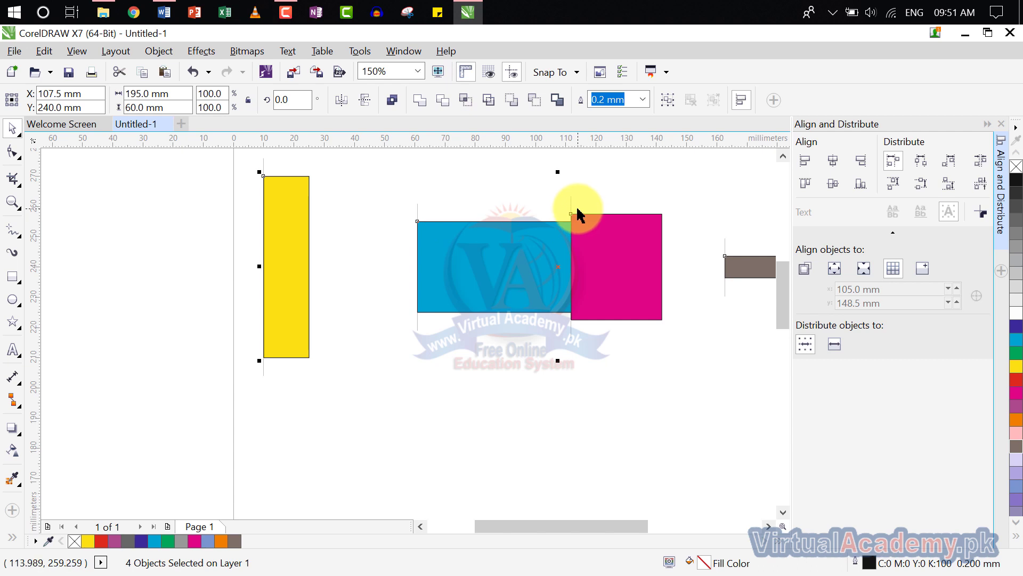
drag(575, 213, 434, 228)
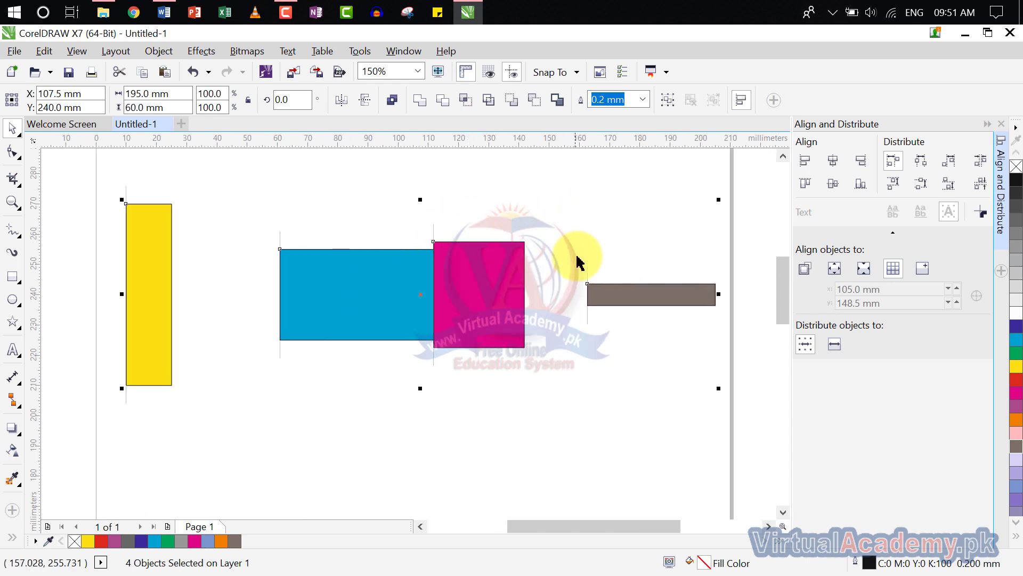
scroll(590, 279, down, 1)
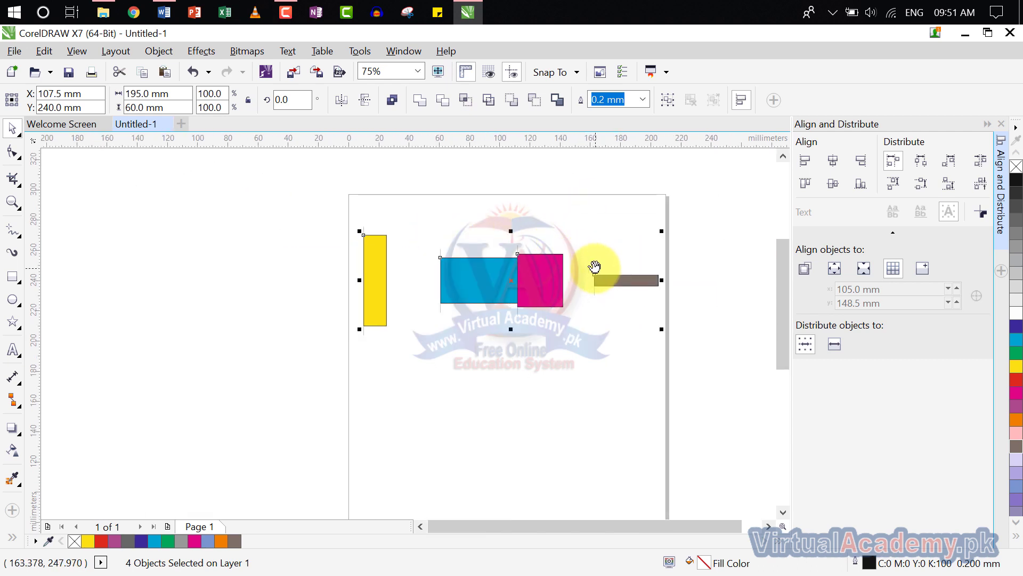
Distribute the four rectangles evenly by their horizontal centers and by their right edges.
click(926, 164)
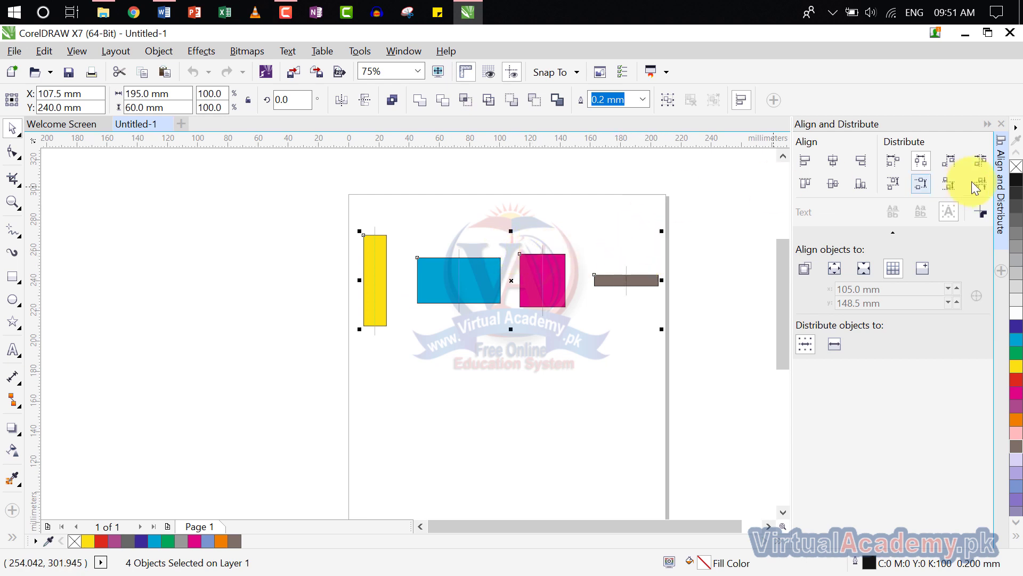
click(951, 161)
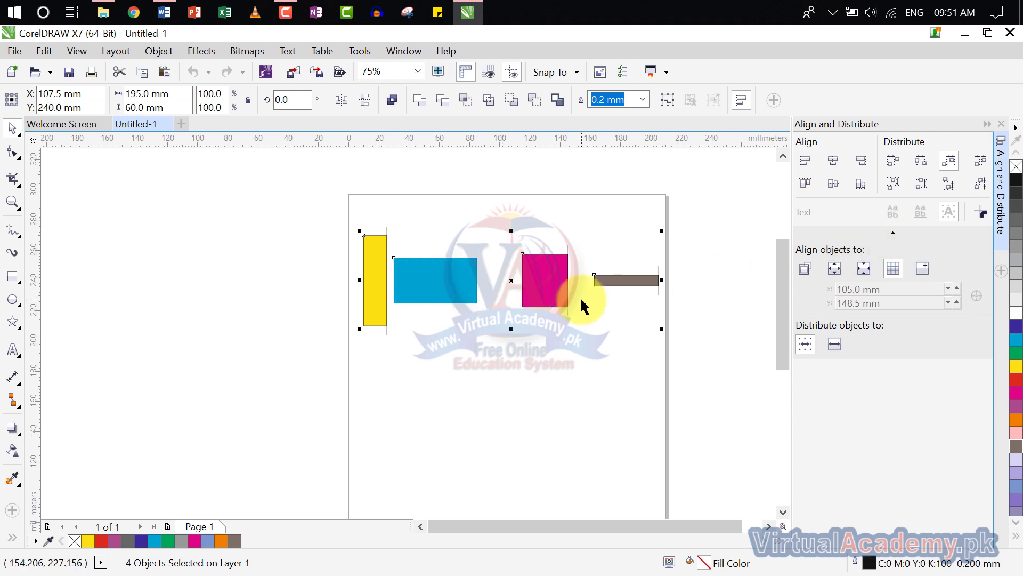
Distribute the four rectangles with equal horizontal spacing between them and inspect the gaps up close.
click(978, 162)
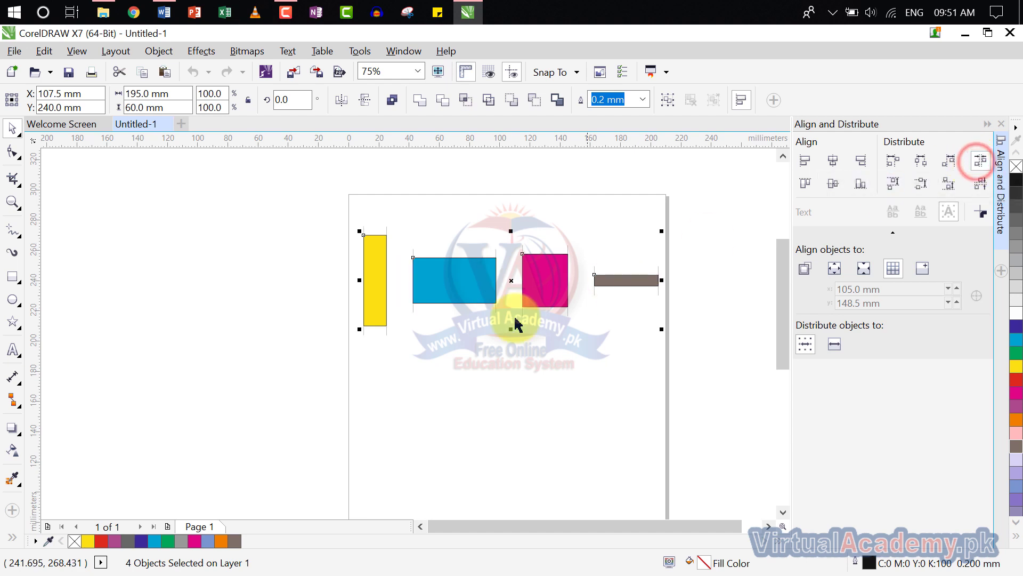
scroll(425, 308, up, 2)
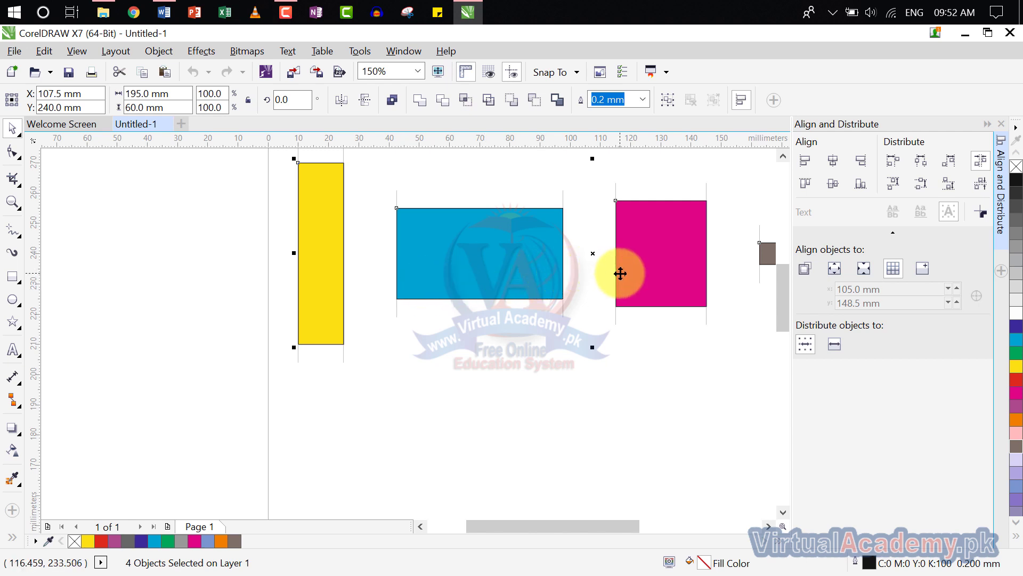
key(F3)
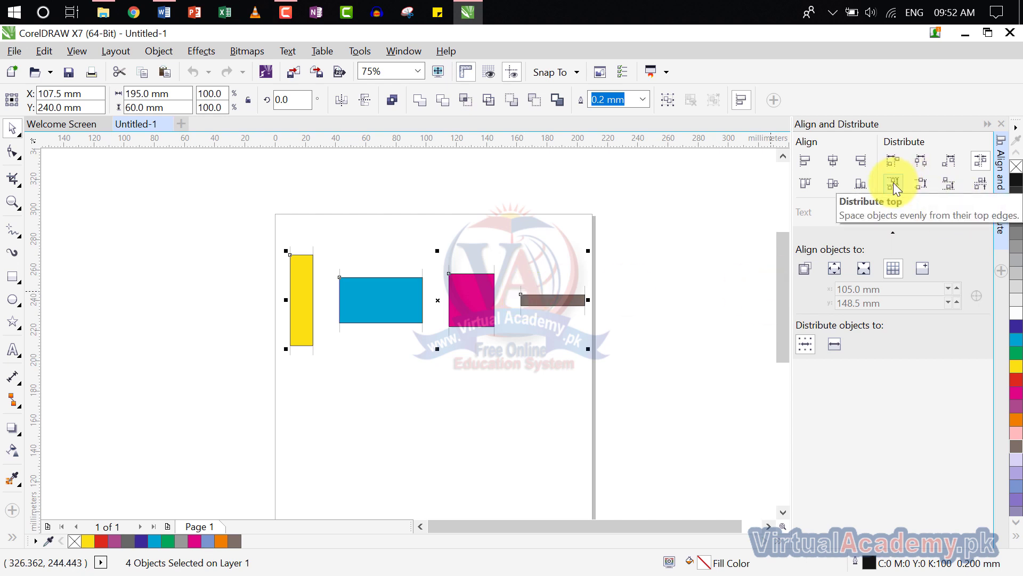
Move the magenta, cyan and brown rectangles beneath the yellow one, in that order, to form a loose column.
click(511, 385)
scroll(509, 391, down, 2)
drag(506, 393, 557, 320)
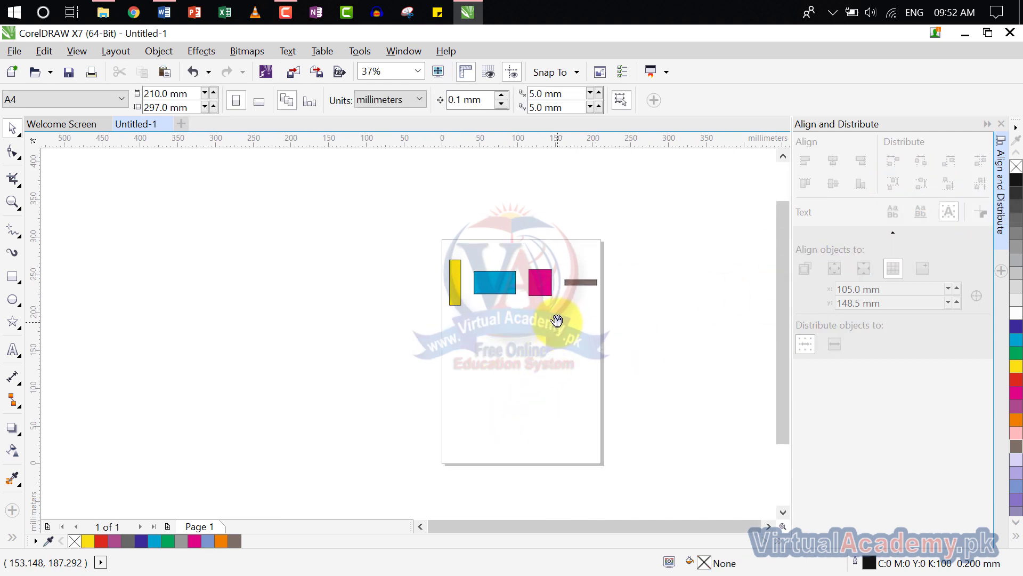
click(540, 282)
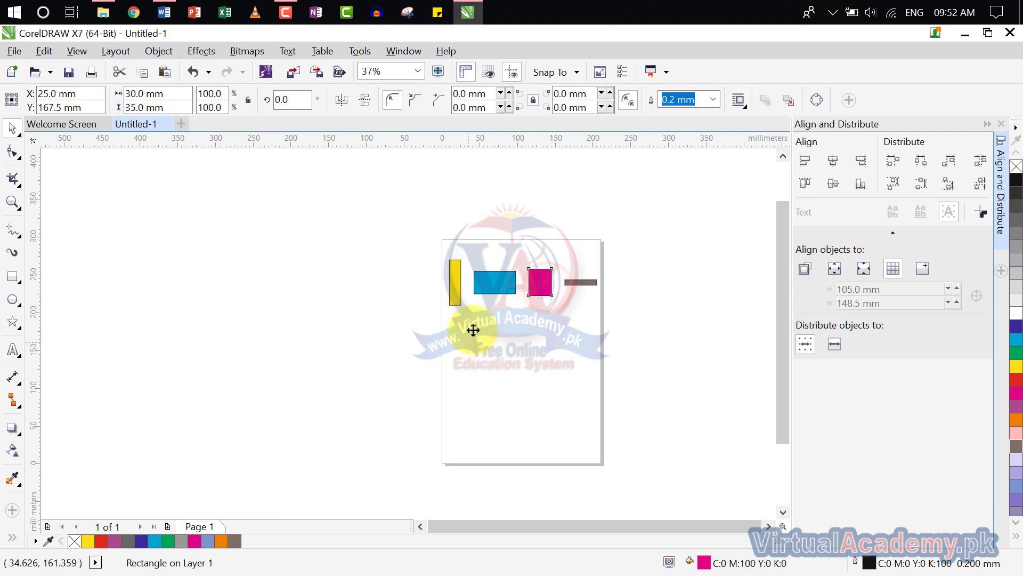
drag(473, 330, 461, 337)
drag(514, 295, 486, 389)
drag(580, 281, 460, 403)
click(559, 292)
Select all four stacked rectangles and distribute them evenly by their top edges and by their vertical centers.
drag(552, 219, 418, 446)
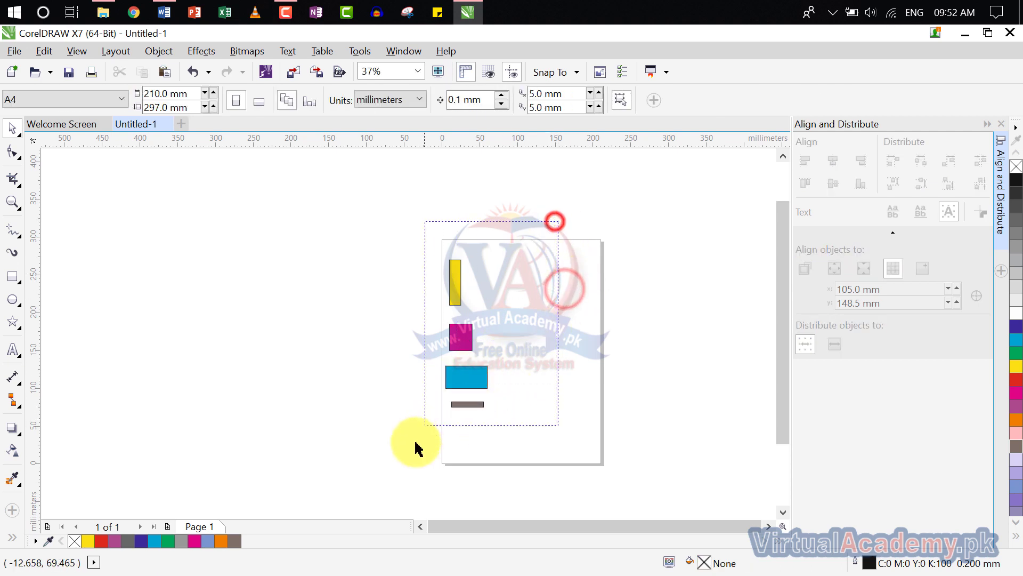
click(891, 184)
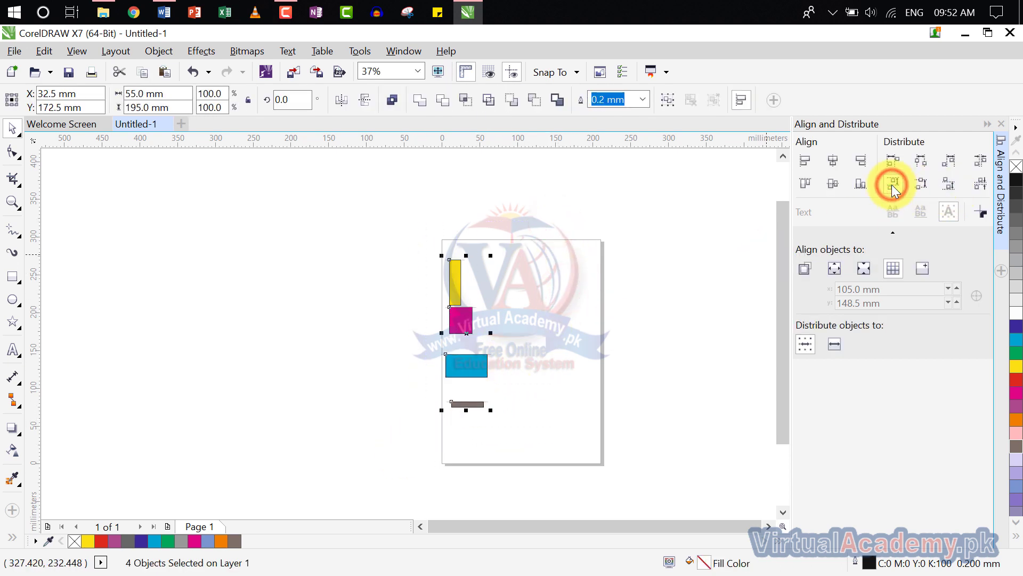
scroll(482, 327, up, 2)
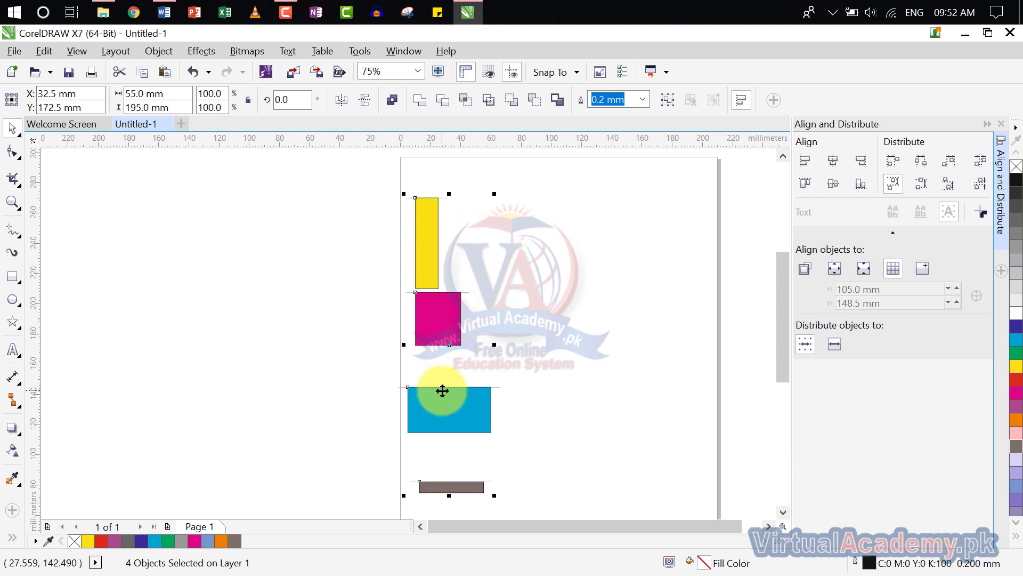
click(919, 184)
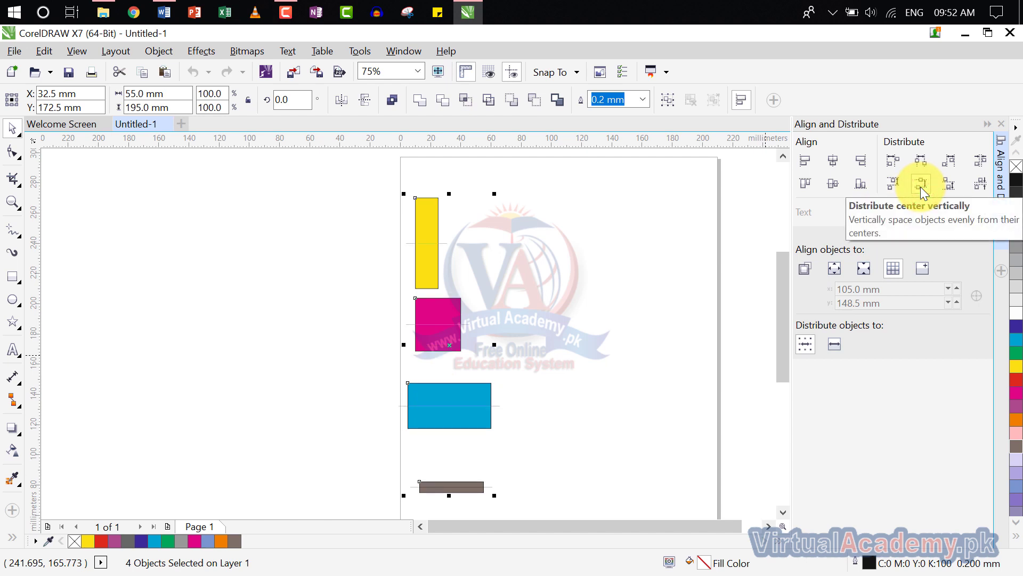
Distribute the four stacked rectangles evenly by their bottom edges and with equal vertical spacing between them.
click(954, 187)
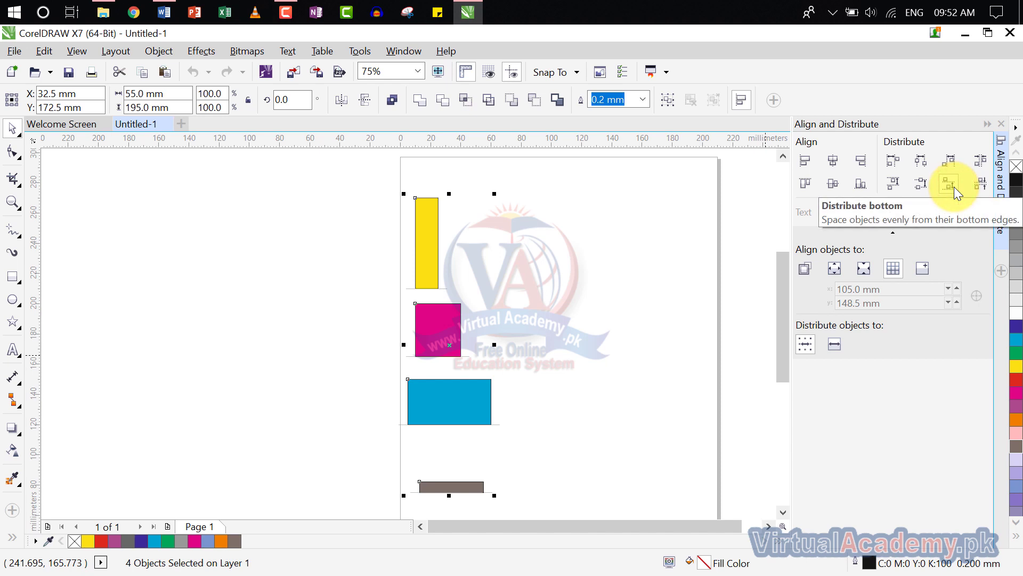
click(985, 184)
scroll(629, 288, down, 3)
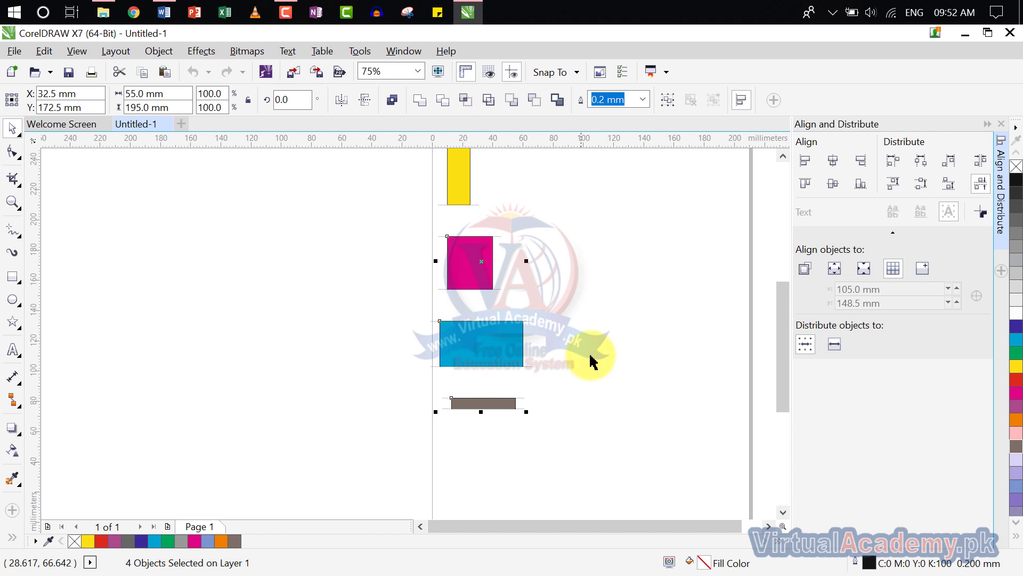
click(605, 301)
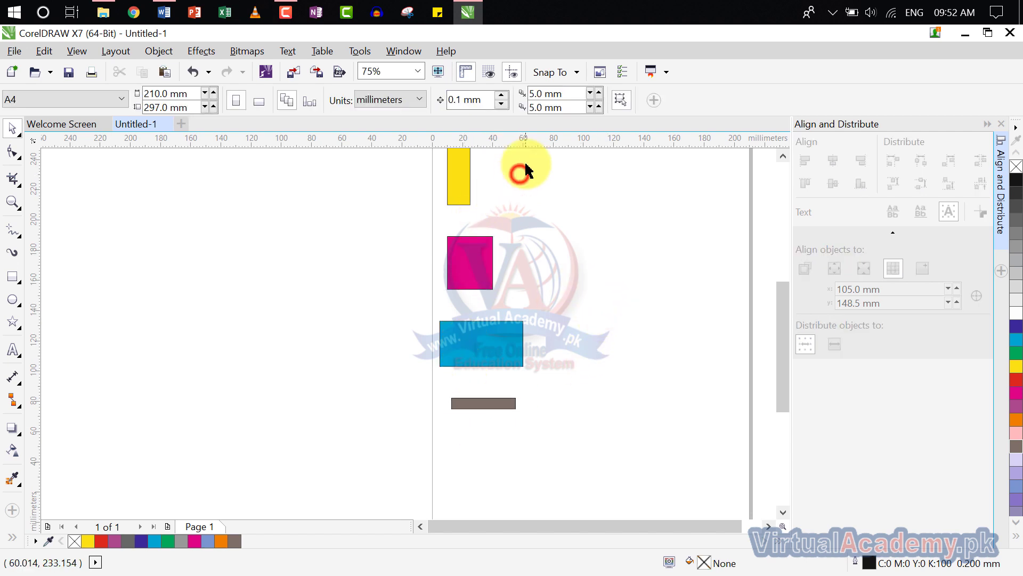
With all four rectangles selected, switch the alignment reference to the page edge and to the page center, and close the Align and Distribute docker.
drag(525, 171, 411, 462)
scroll(528, 303, up, 2)
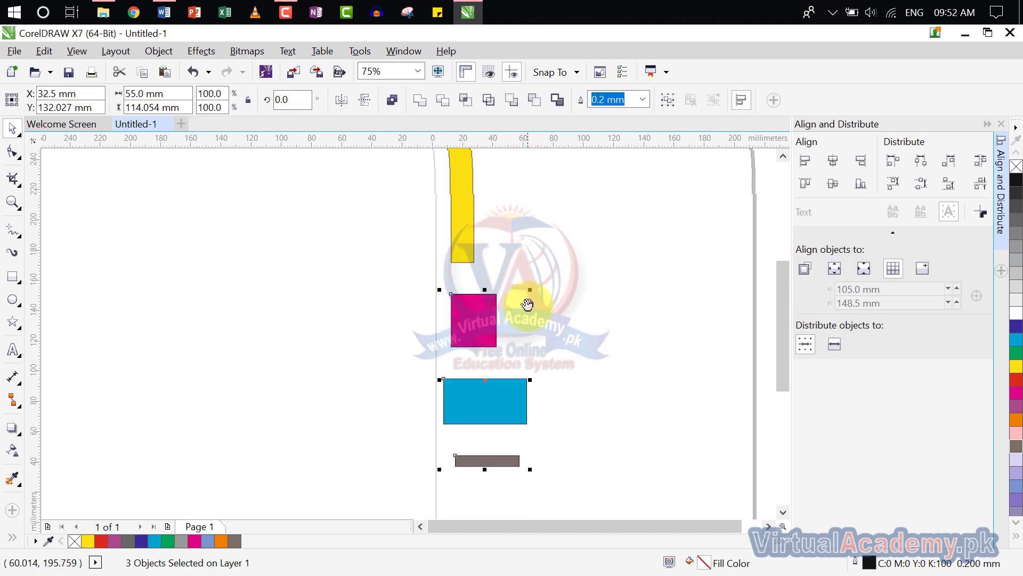
drag(551, 176, 418, 507)
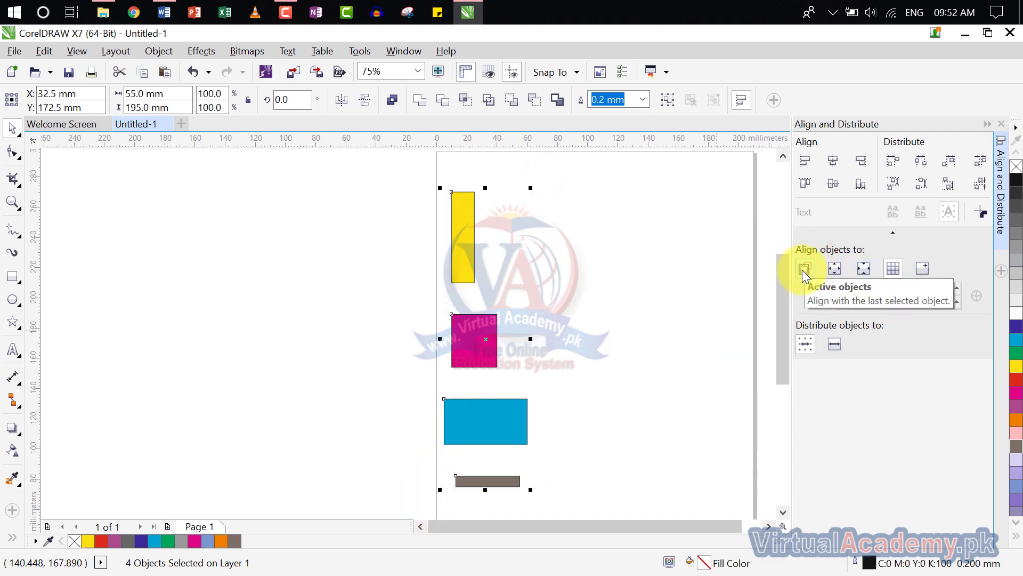
click(835, 270)
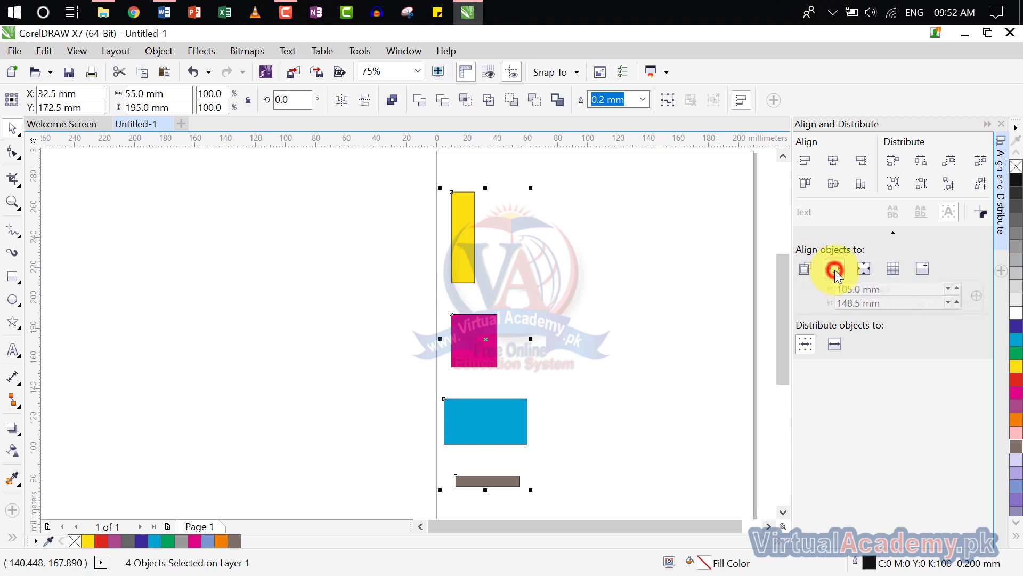
click(869, 265)
click(1004, 124)
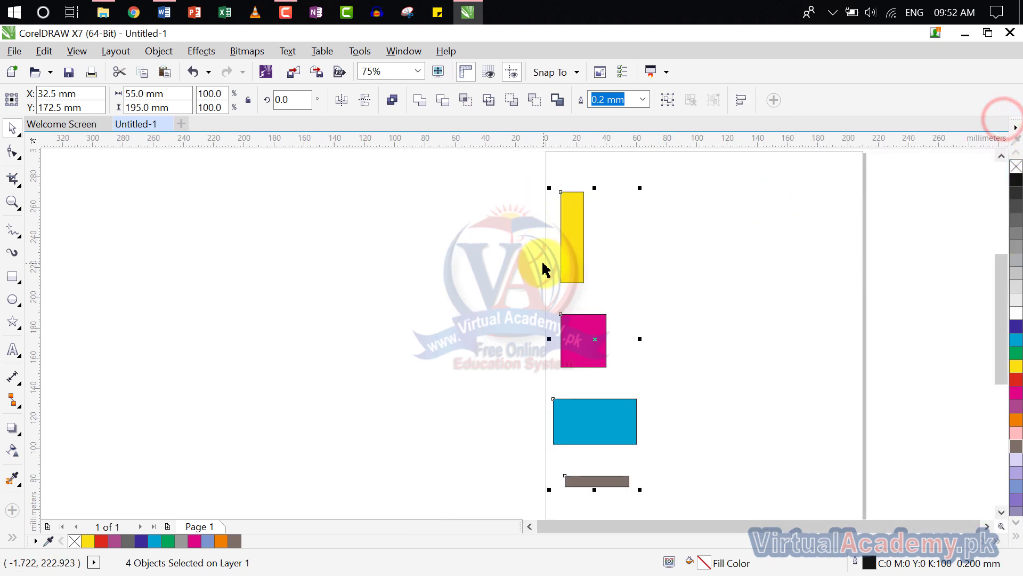
Overlap the rectangles by moving magenta onto the yellow one's lower end, cyan partly under magenta, and brown across the cyan one's upper edge.
click(612, 299)
drag(486, 361, 502, 292)
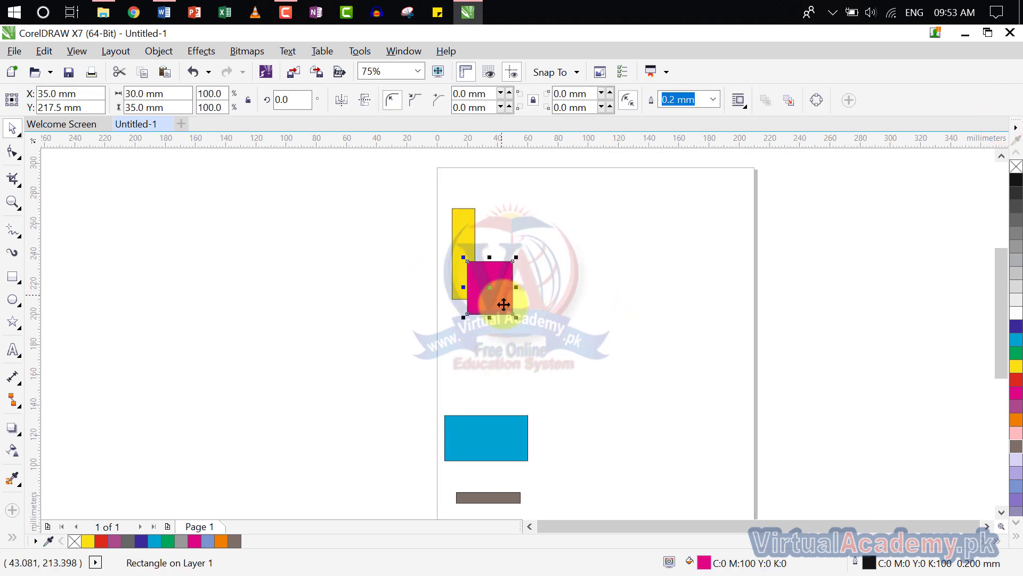
drag(506, 428, 549, 302)
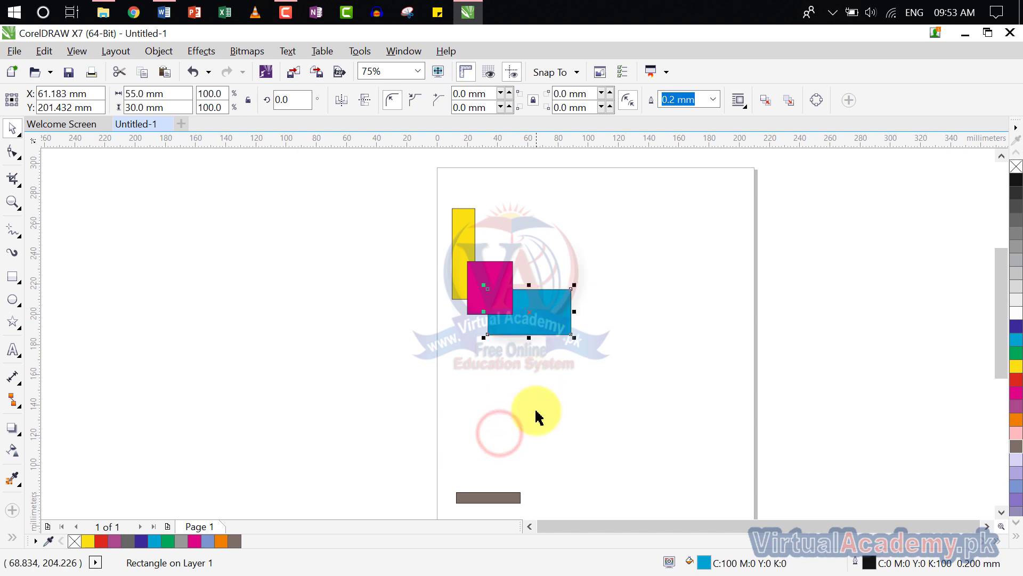
drag(497, 496, 485, 274)
scroll(606, 304, up, 2)
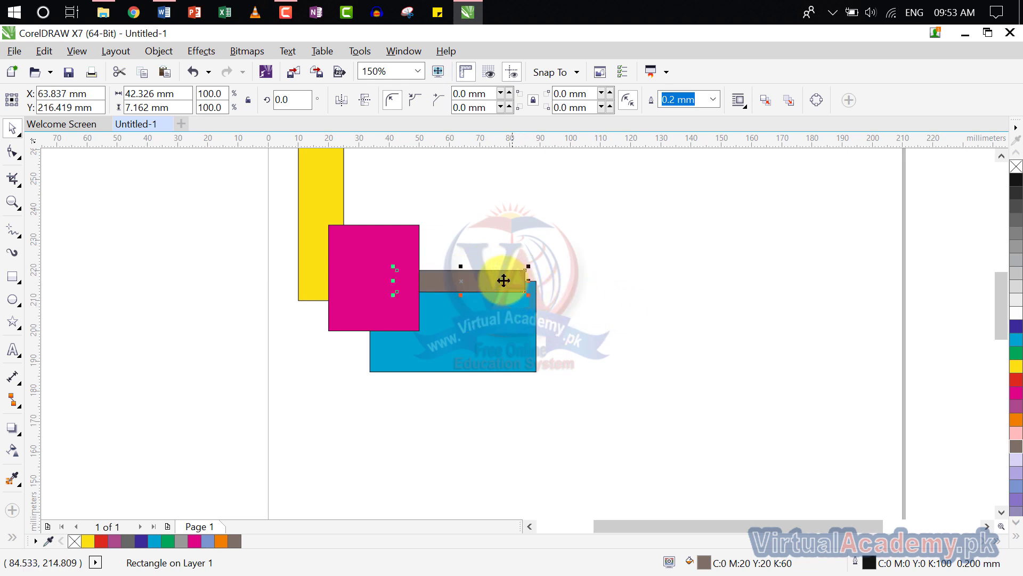
click(393, 267)
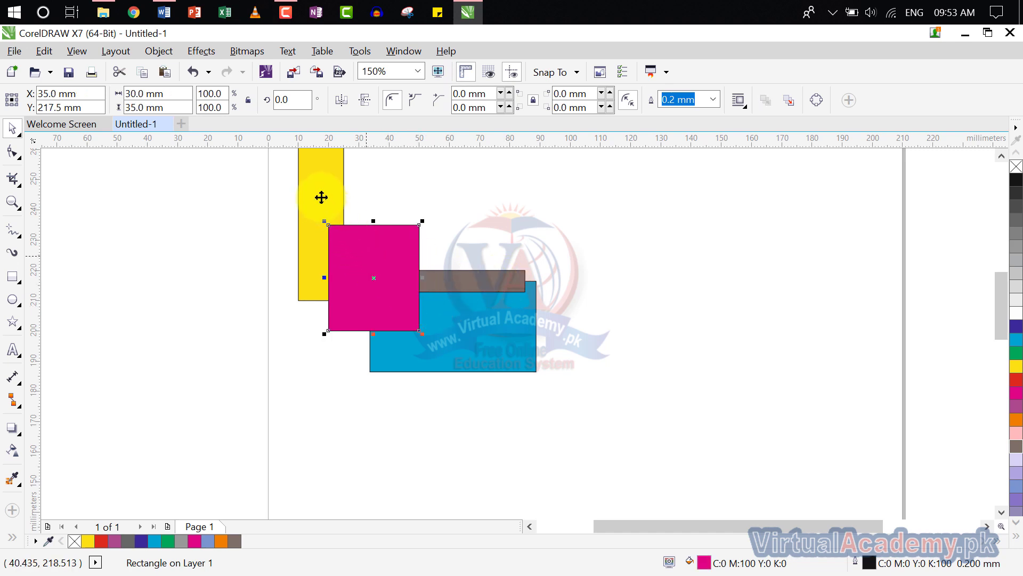
click(592, 300)
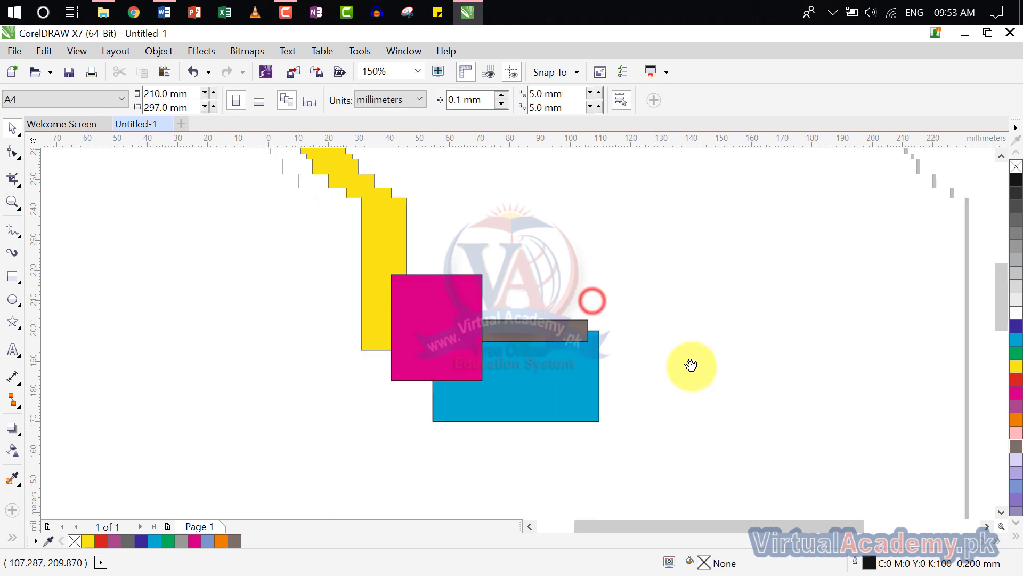
Pull the magenta rectangle off the stack, tuck yellow's lower end behind cyan, and place magenta over the cyan and brown rectangles' right ends.
drag(512, 325, 667, 247)
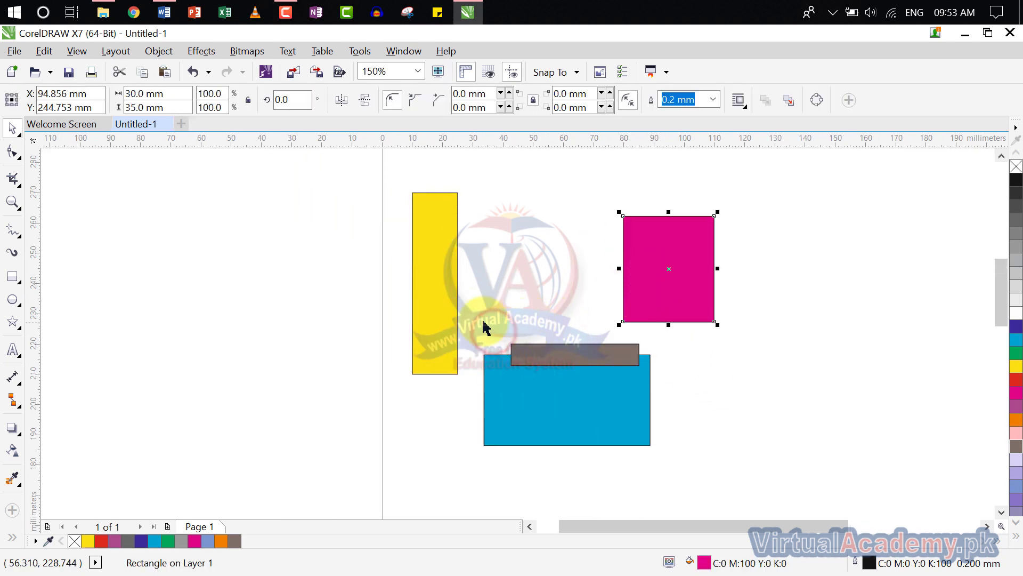
drag(448, 314, 517, 370)
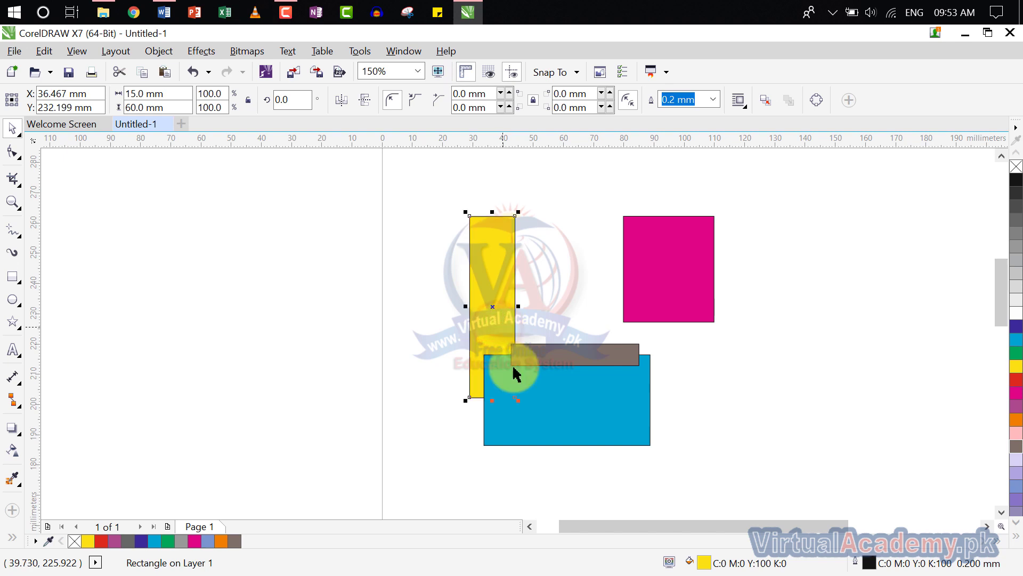
click(501, 380)
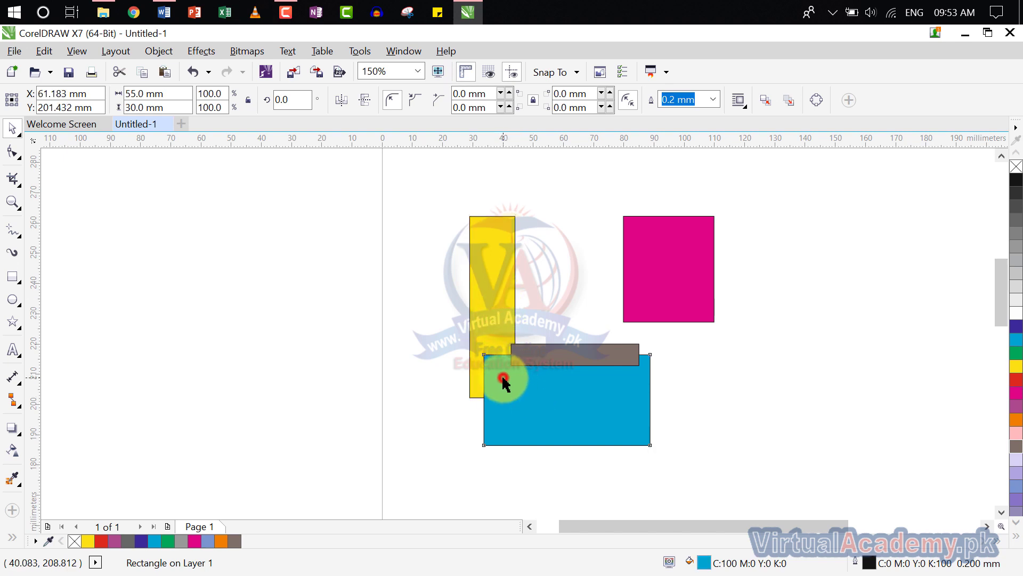
click(524, 363)
drag(635, 298, 596, 392)
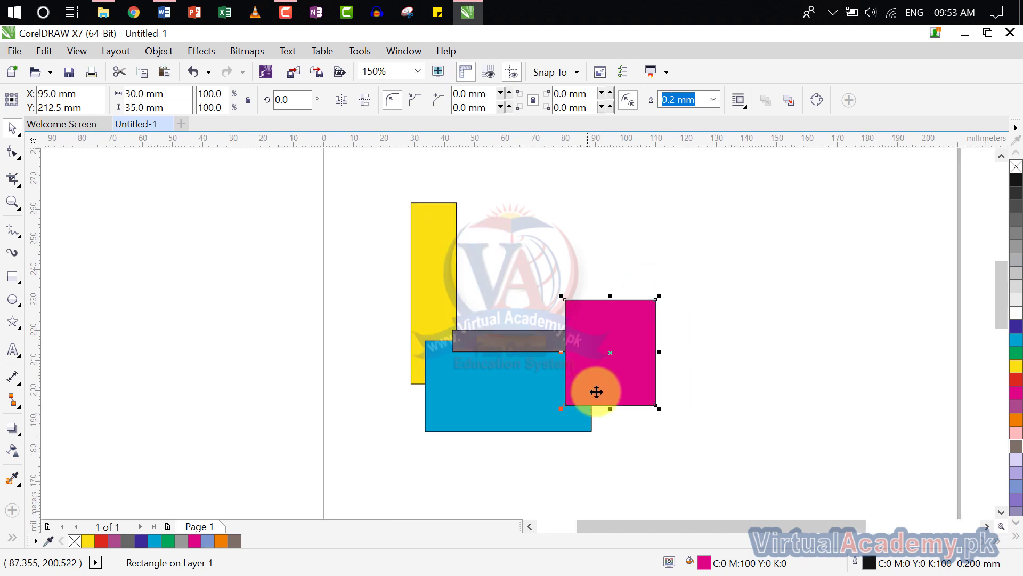
click(150, 50)
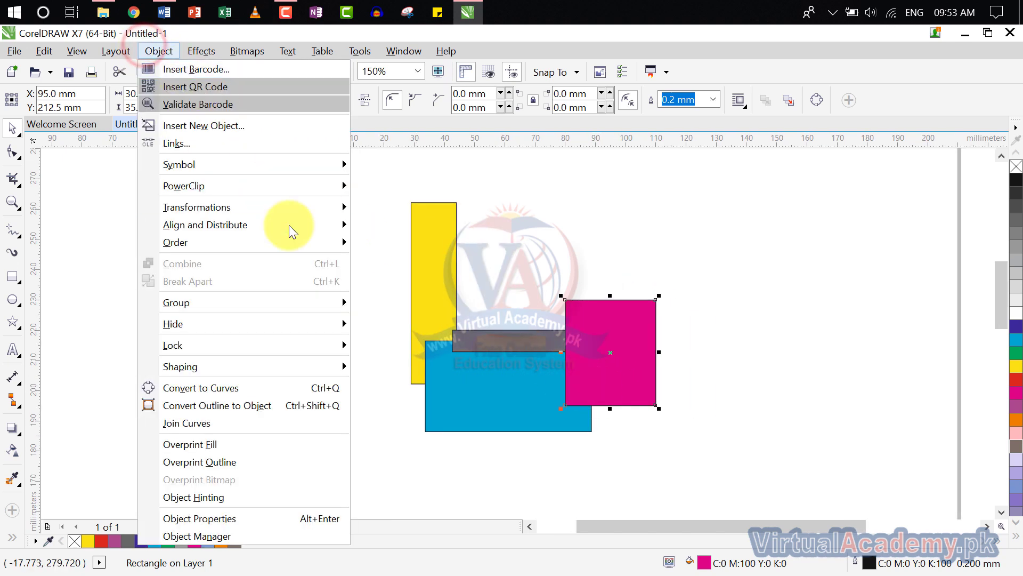
mouse_move(290, 234)
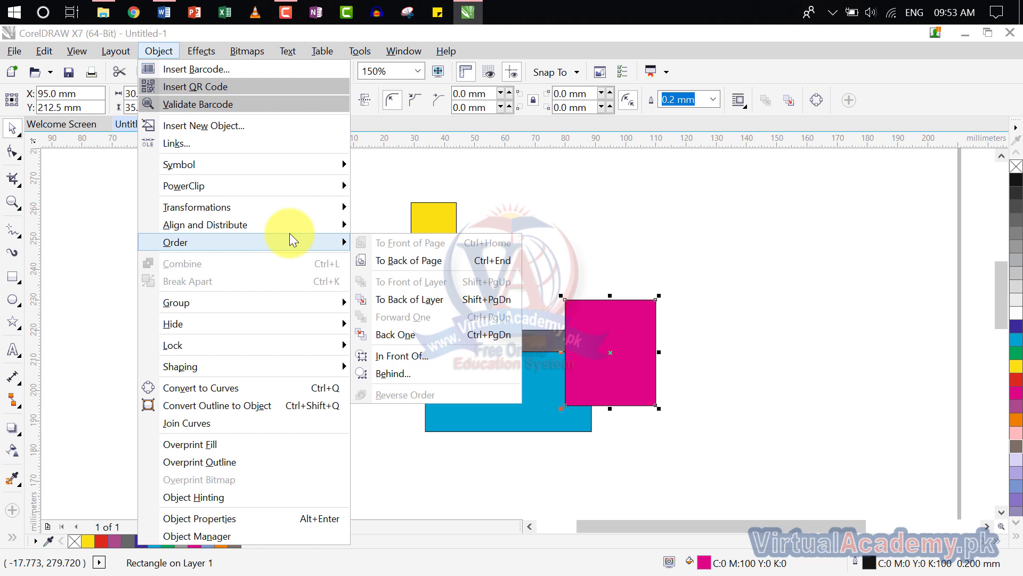
click(659, 293)
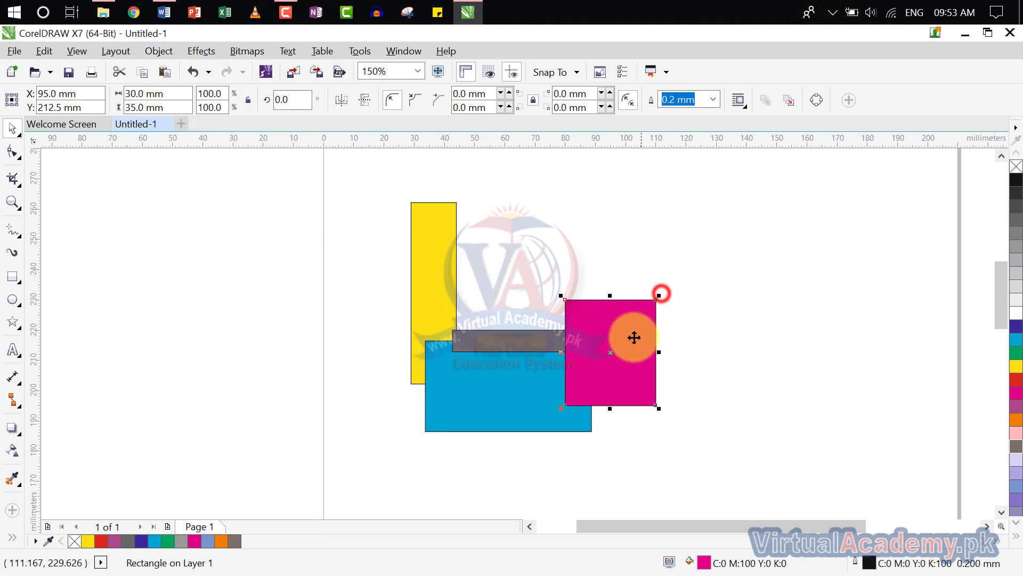
click(751, 305)
Move the magenta rectangle over the yellow, brown and cyan ones' overlap and send it to the back of the page.
click(628, 333)
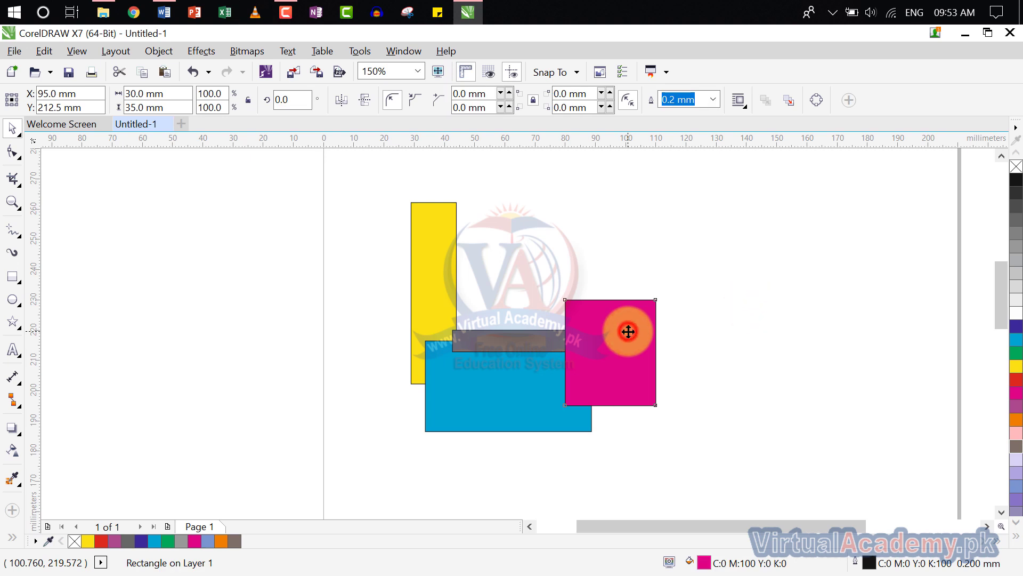
drag(628, 332, 459, 343)
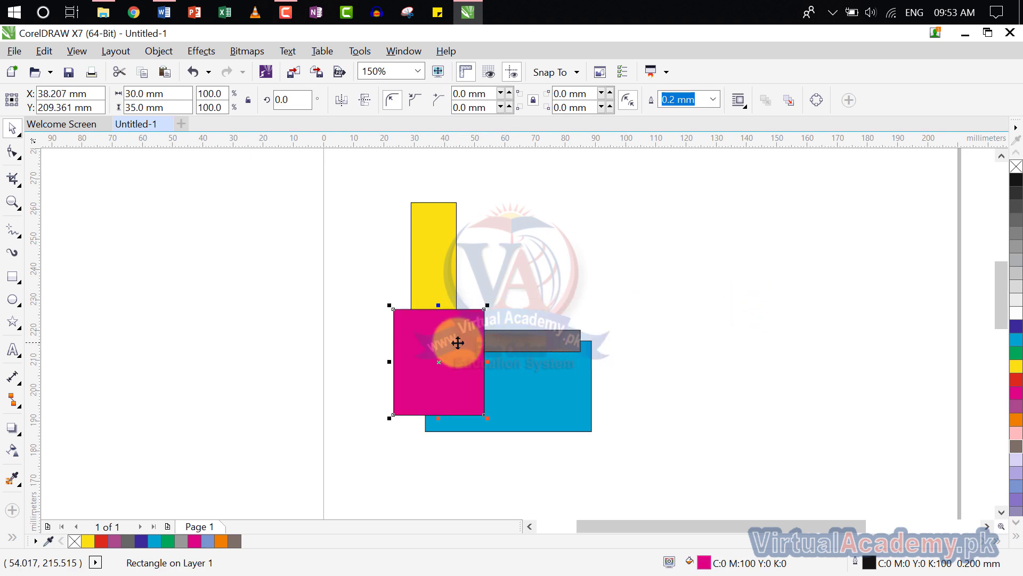
click(158, 52)
mouse_move(225, 248)
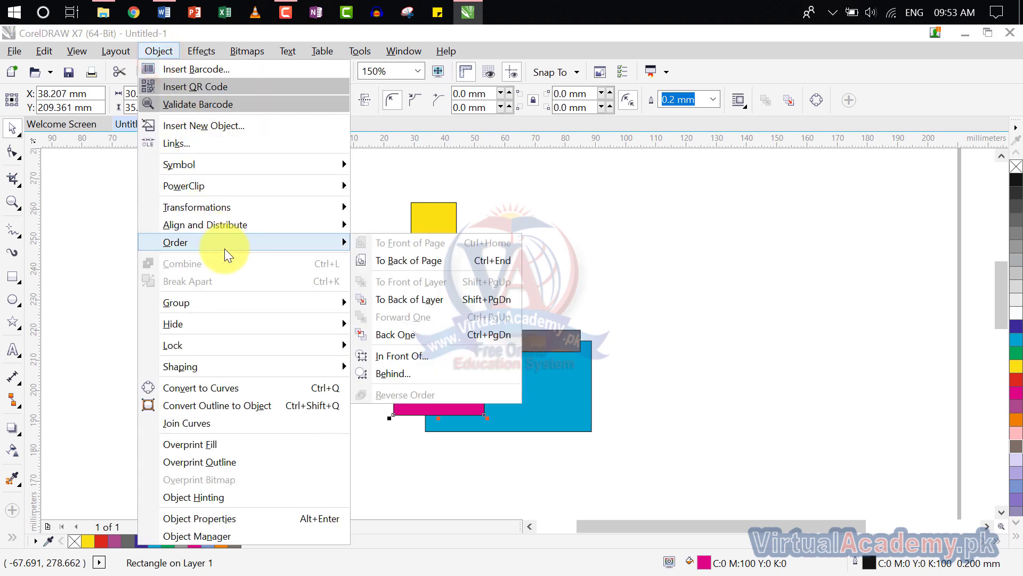
click(433, 265)
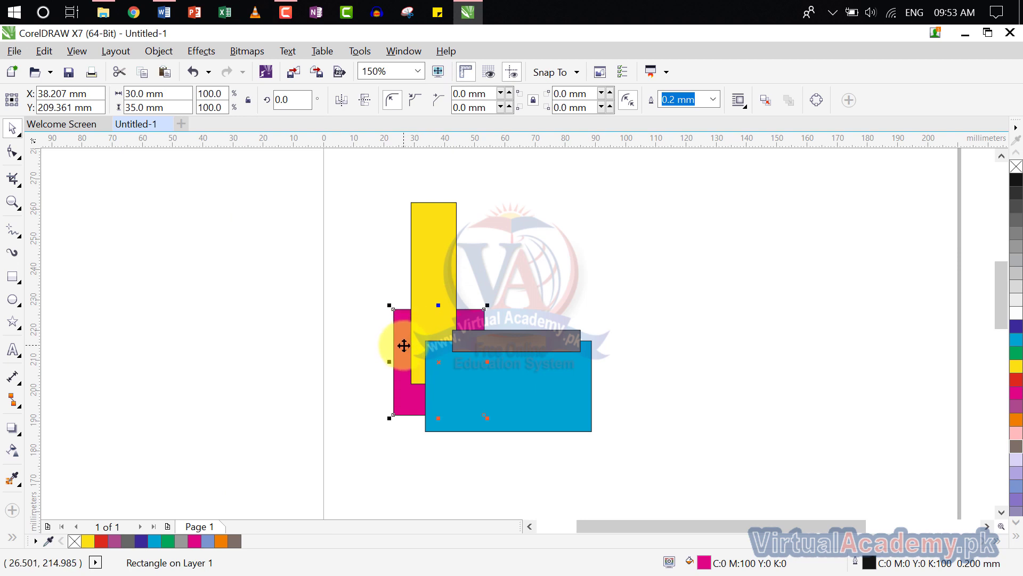
Bring the magenta rectangle to the front of the page.
click(162, 49)
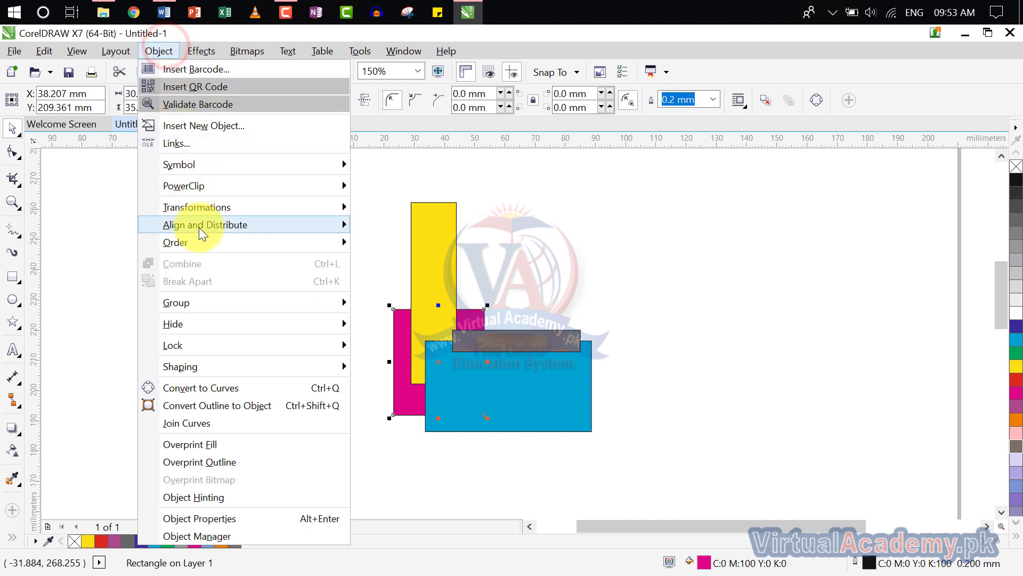
mouse_move(336, 246)
click(376, 247)
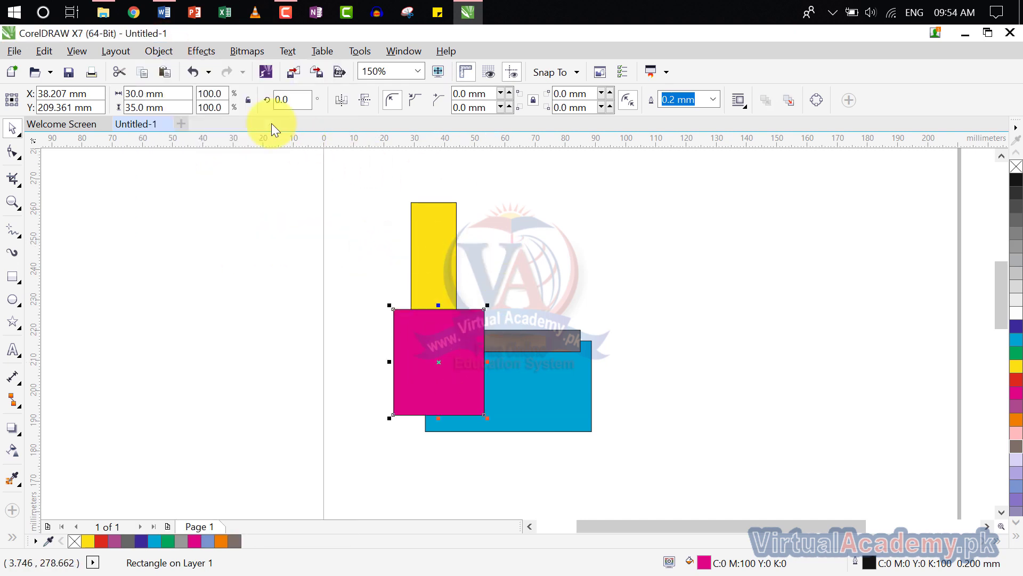
click(159, 51)
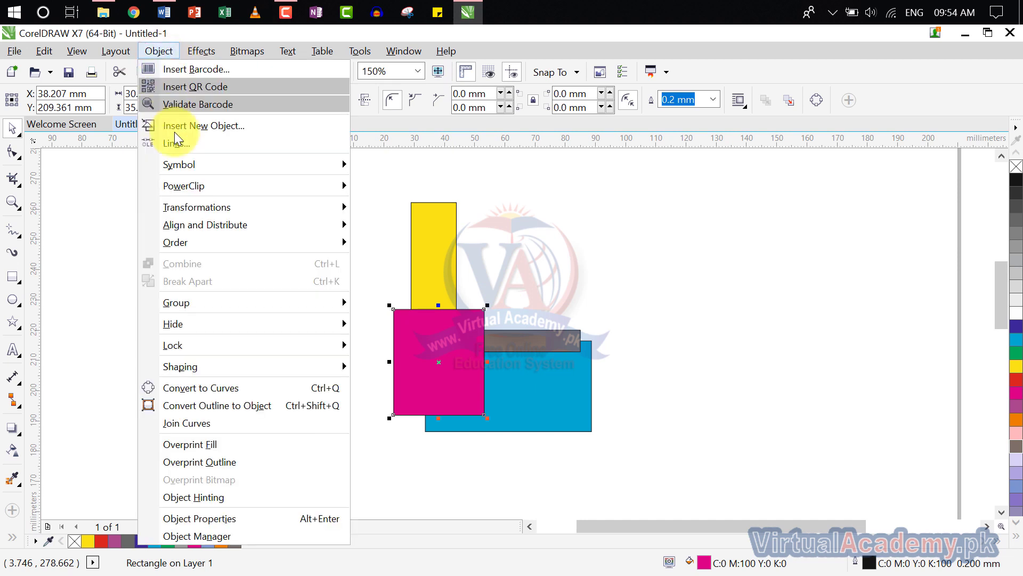
mouse_move(202, 223)
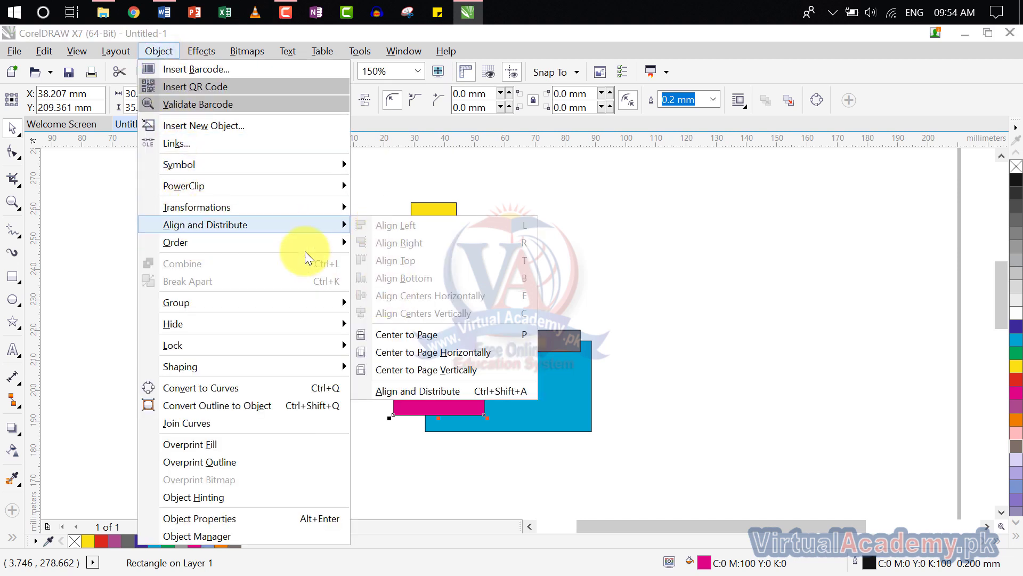
mouse_move(247, 241)
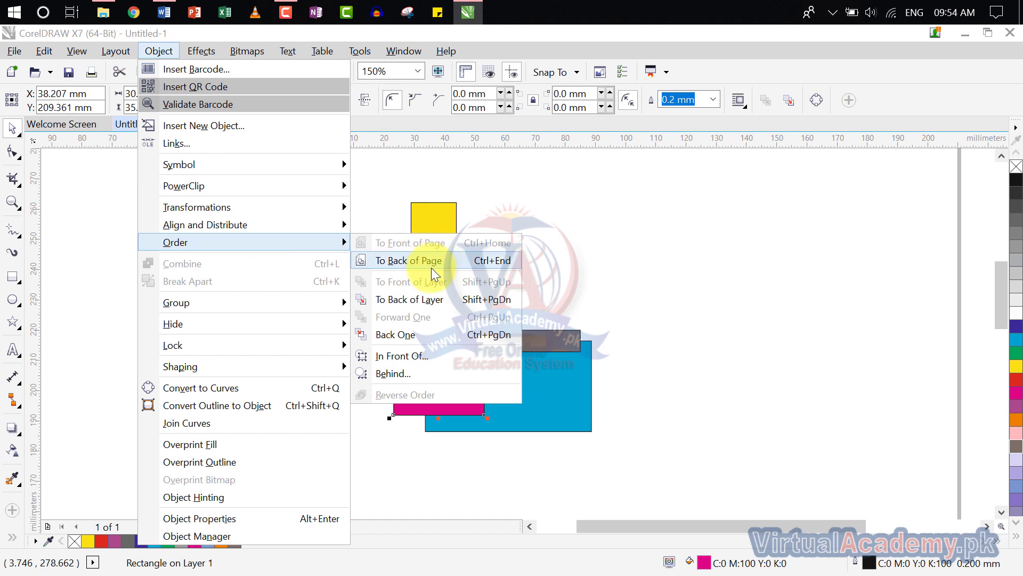
click(663, 253)
Move the magenta rectangle up and right, off the yellow one and over the right part of the brown and cyan ones.
click(456, 349)
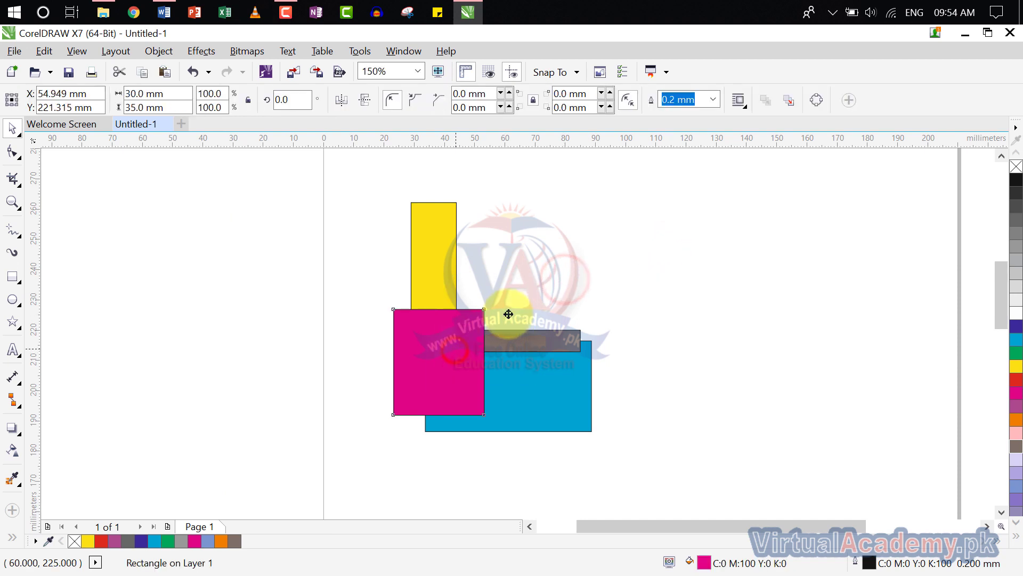
drag(508, 314, 559, 278)
click(418, 307)
drag(496, 305, 539, 298)
click(440, 299)
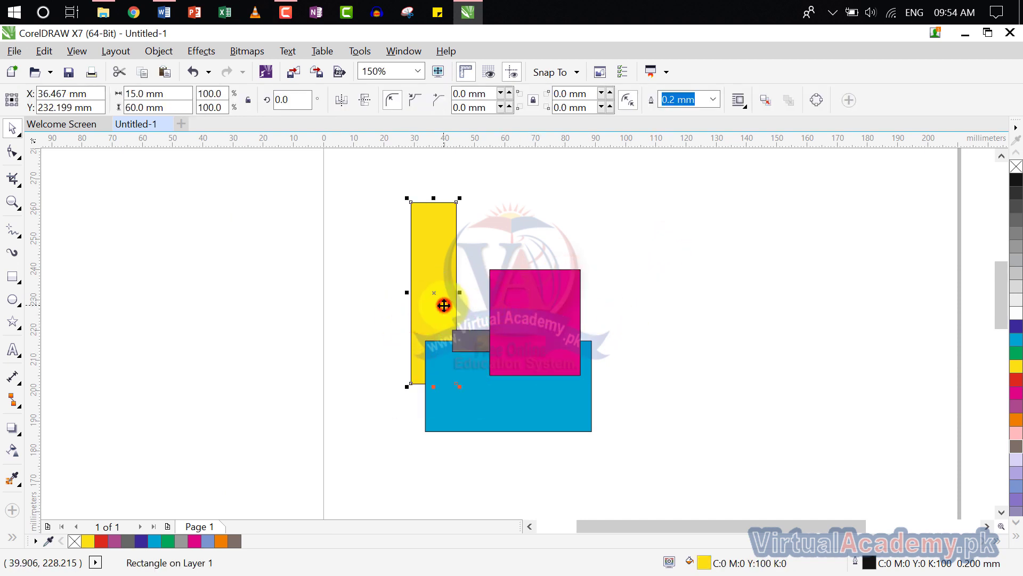
Bring the yellow rectangle to the front of the layer, then try it over the magenta one and undo that move.
click(436, 363)
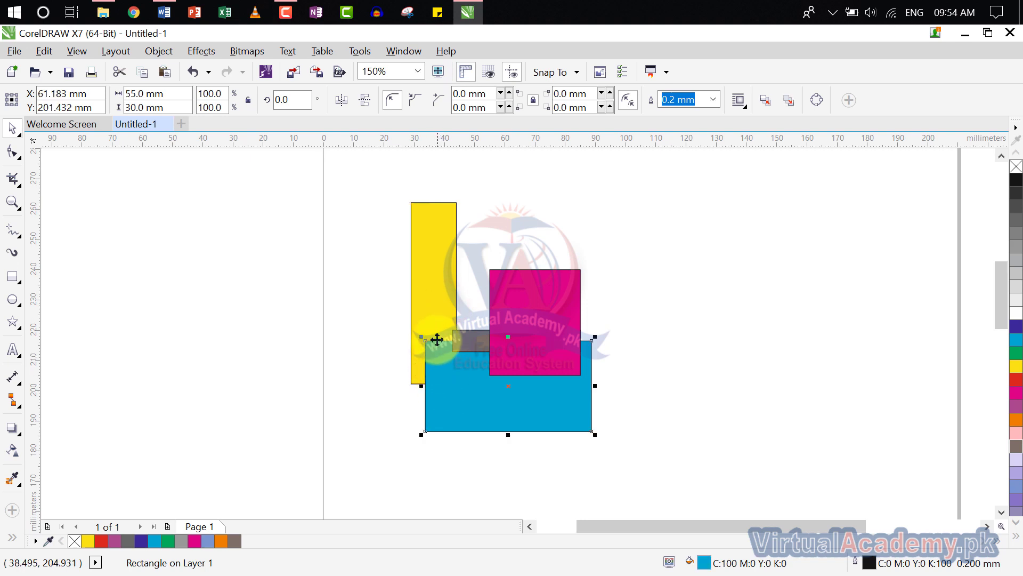
click(426, 322)
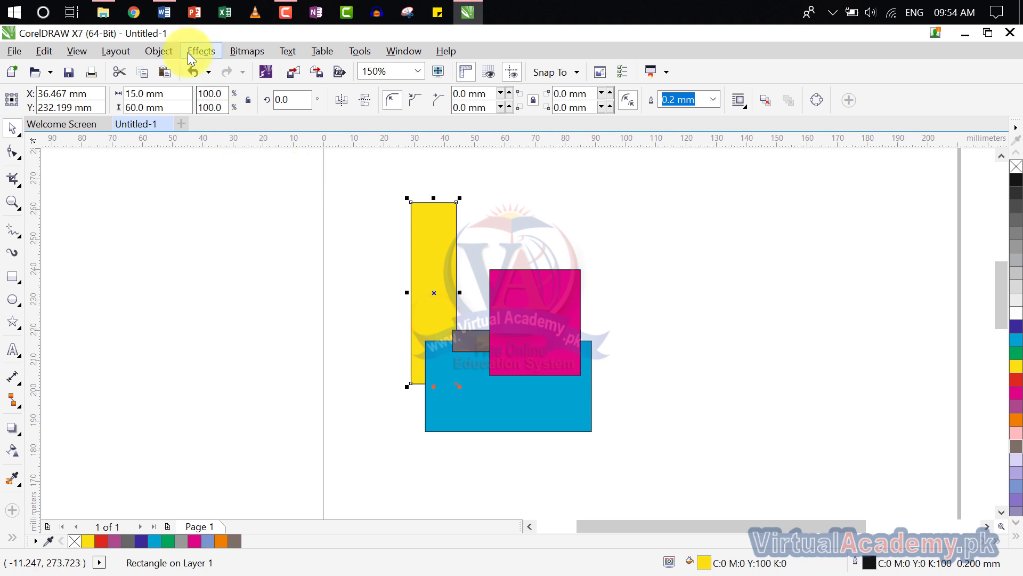
click(169, 54)
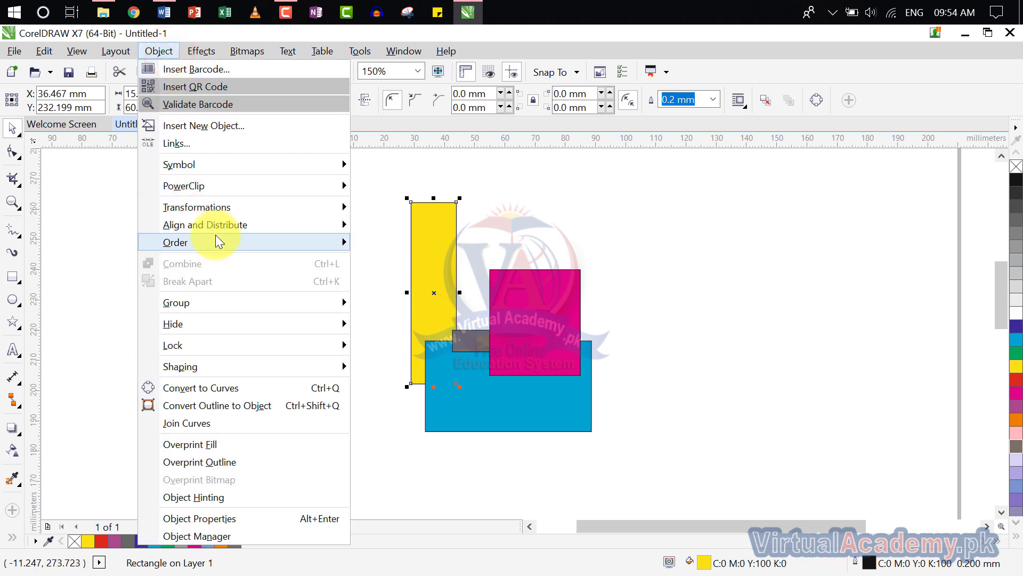
mouse_move(217, 241)
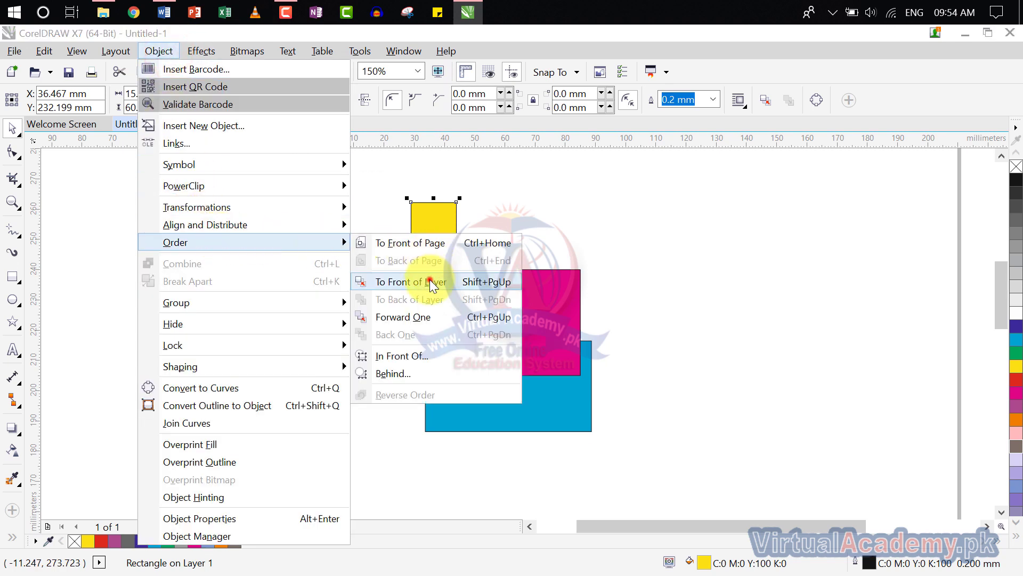
click(430, 279)
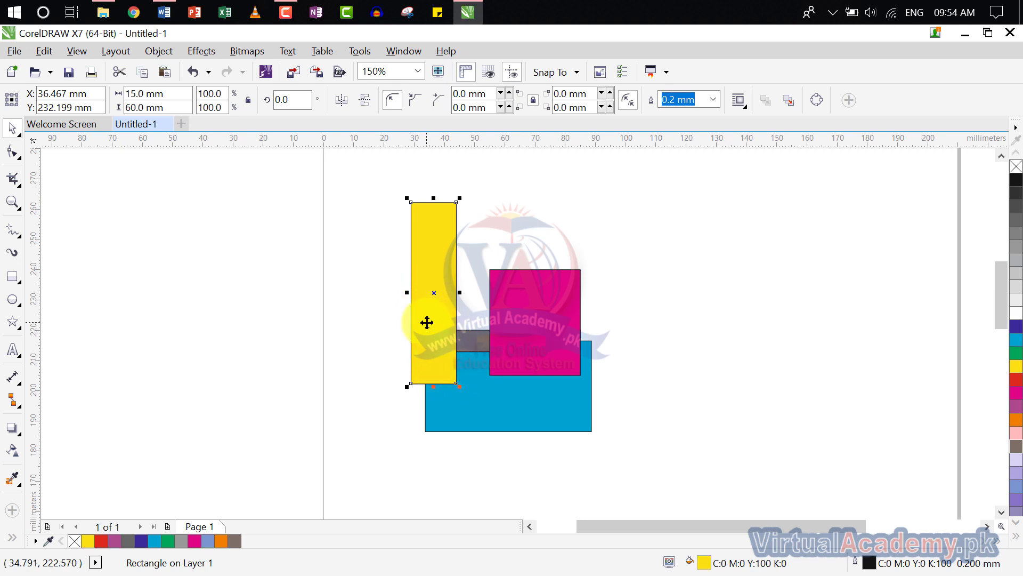
drag(426, 322, 479, 321)
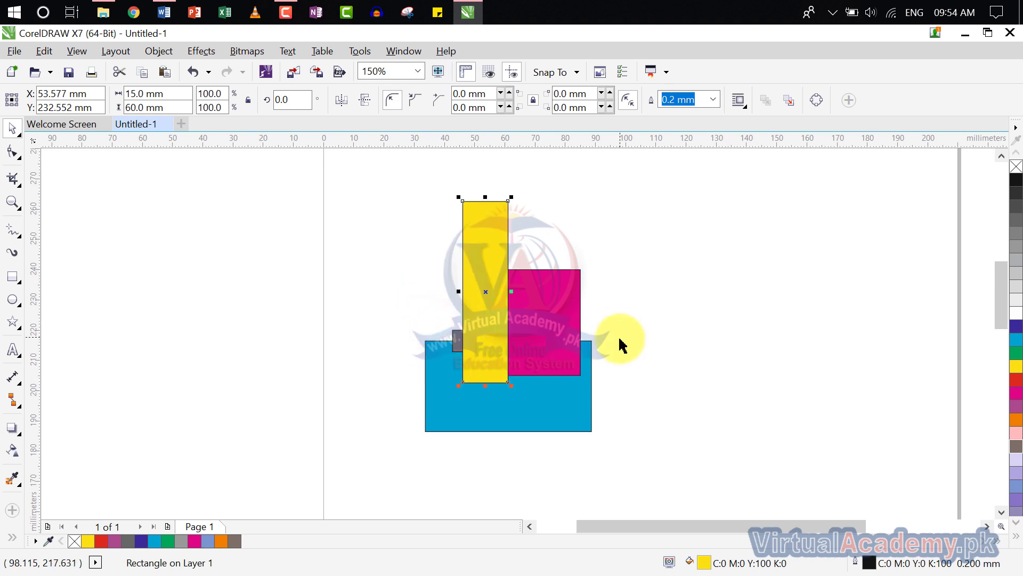
key(ctrl+z)
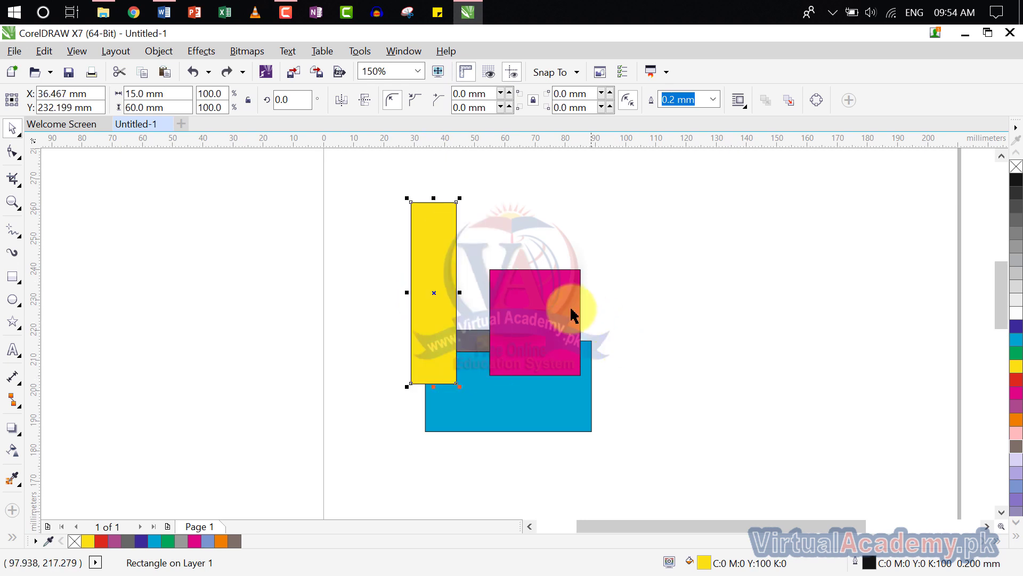
Send the yellow rectangle to the back of the layer.
click(133, 51)
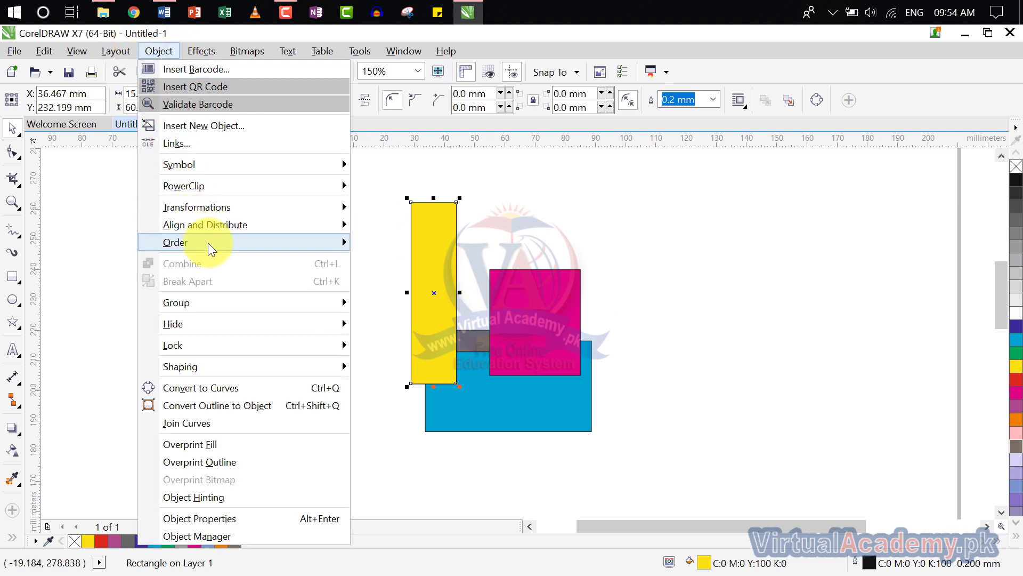
mouse_move(208, 241)
click(412, 299)
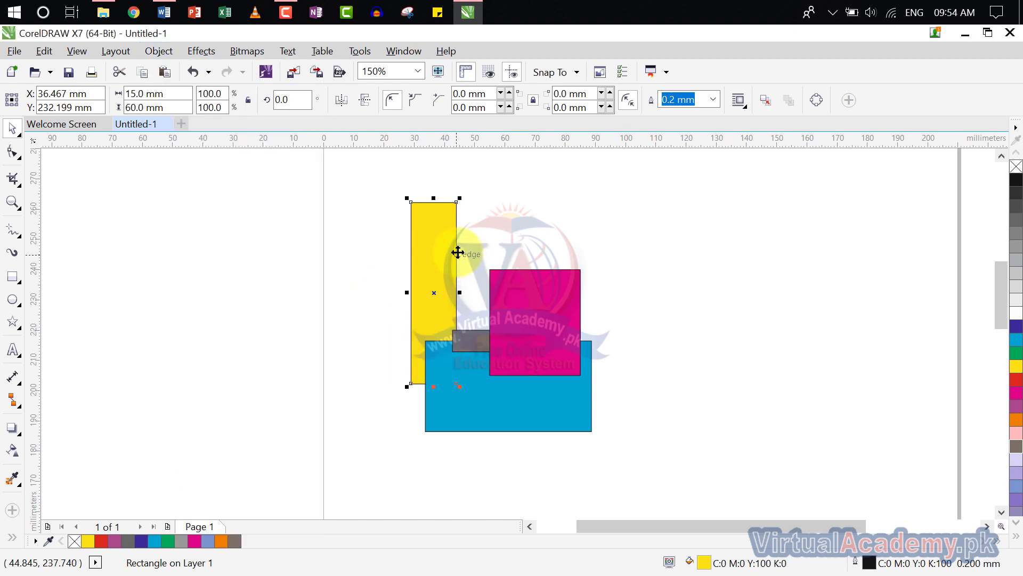
Move the yellow rectangle forward one level, above the cyan one, and shift it slightly to the right.
click(161, 55)
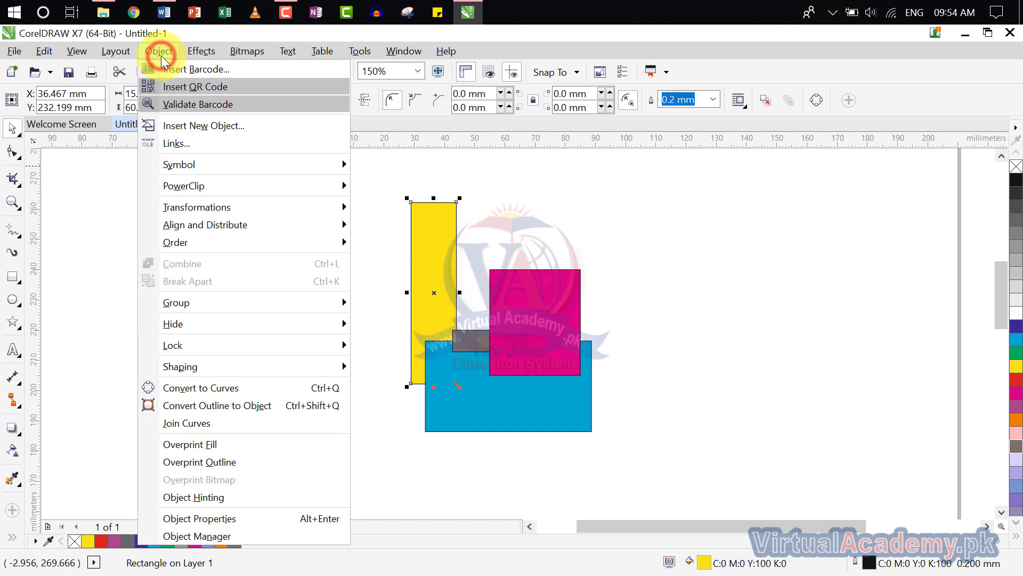
mouse_move(220, 240)
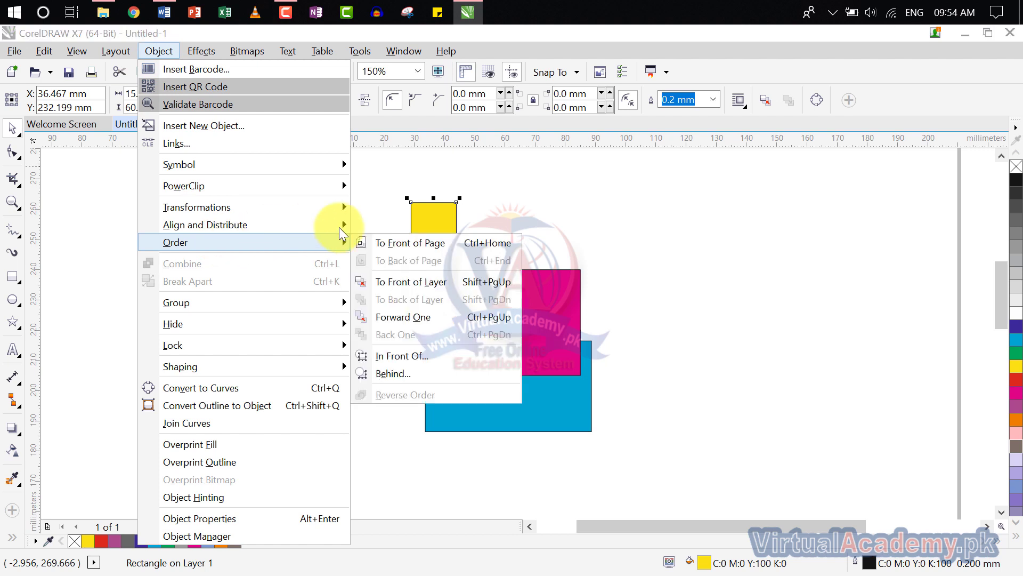
click(442, 317)
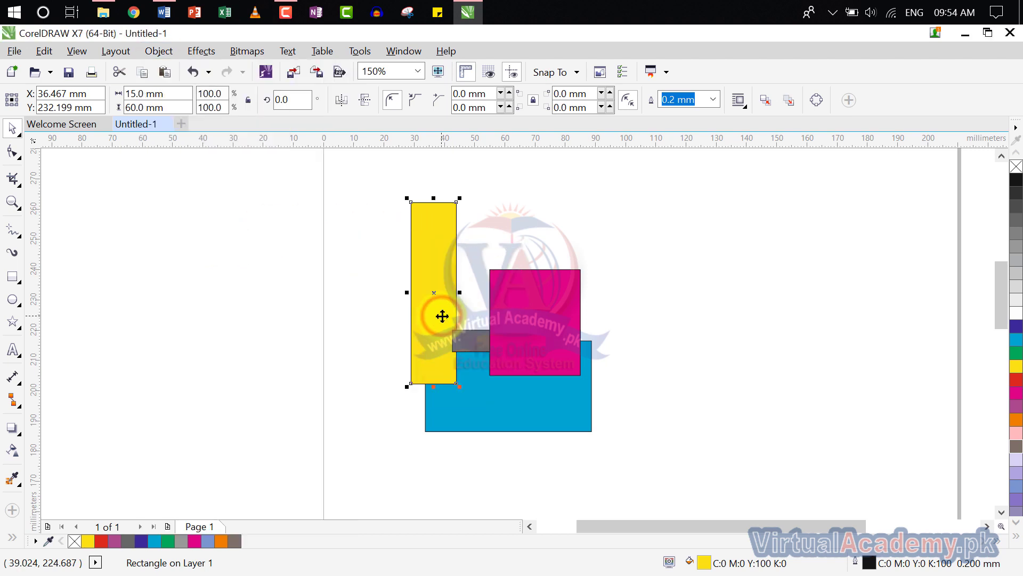
drag(439, 321, 443, 320)
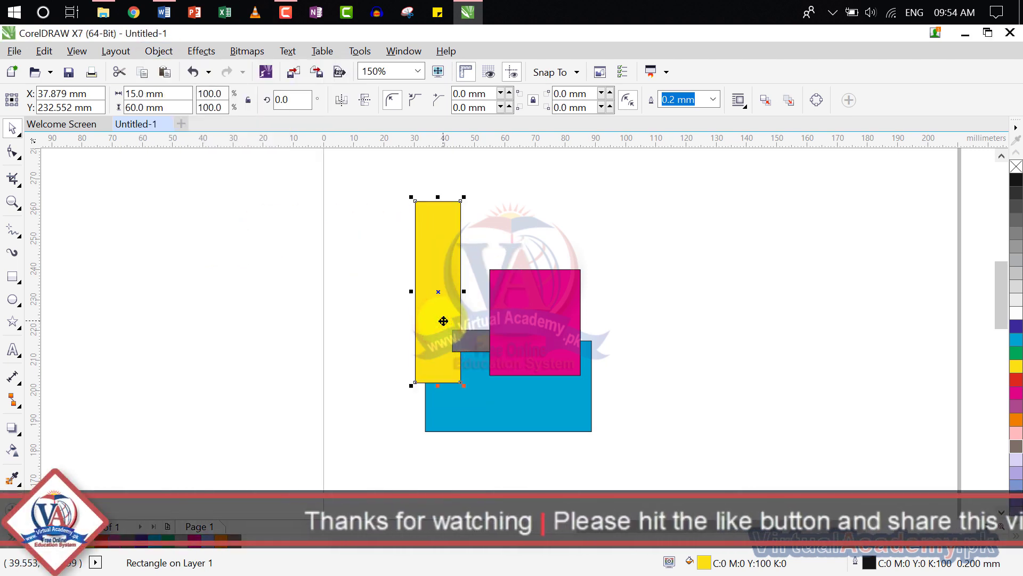
Move the yellow rectangle forward one more level, above the brown one, and shift it slightly right and down.
click(132, 51)
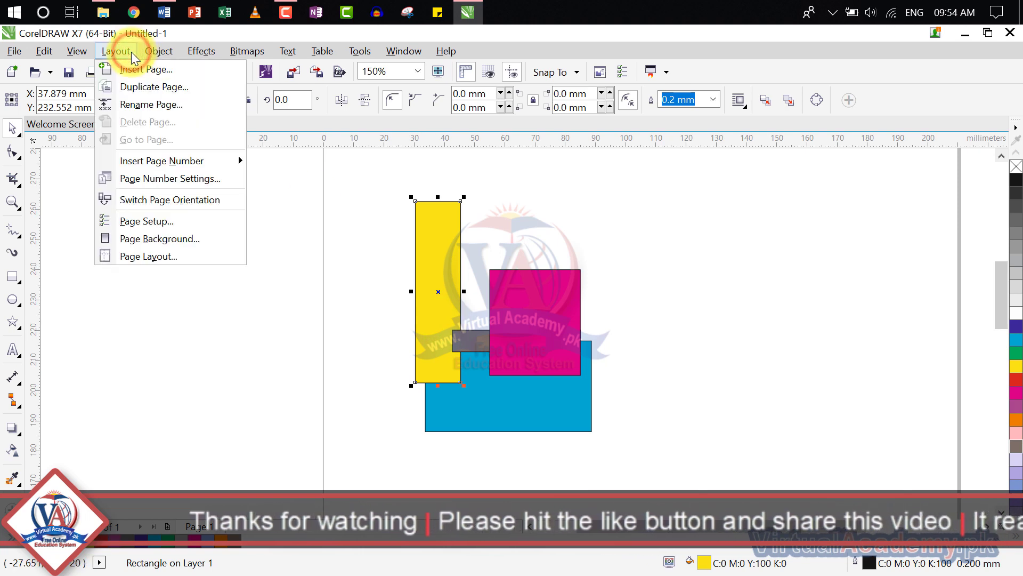
mouse_move(145, 53)
mouse_move(214, 238)
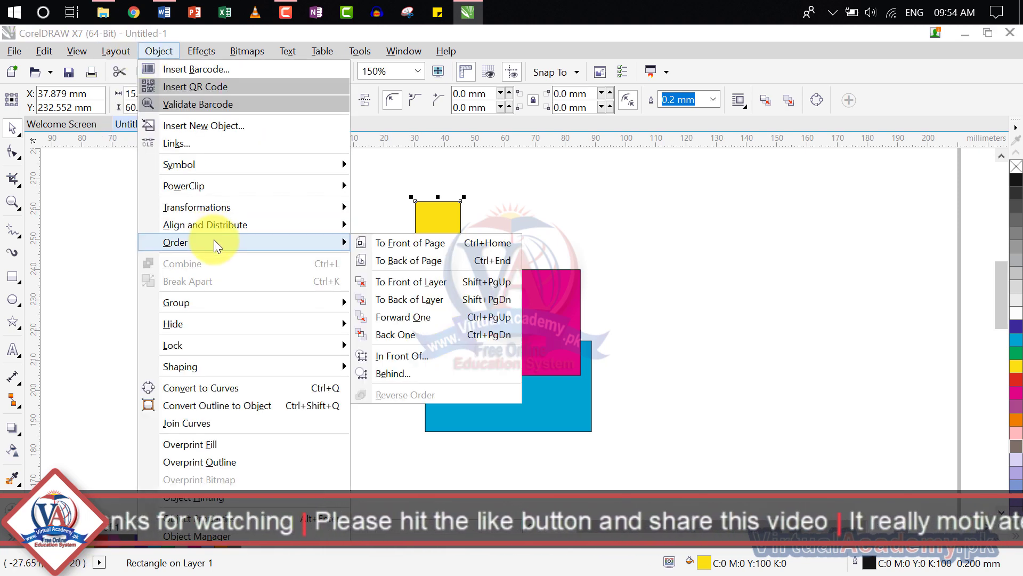
click(461, 318)
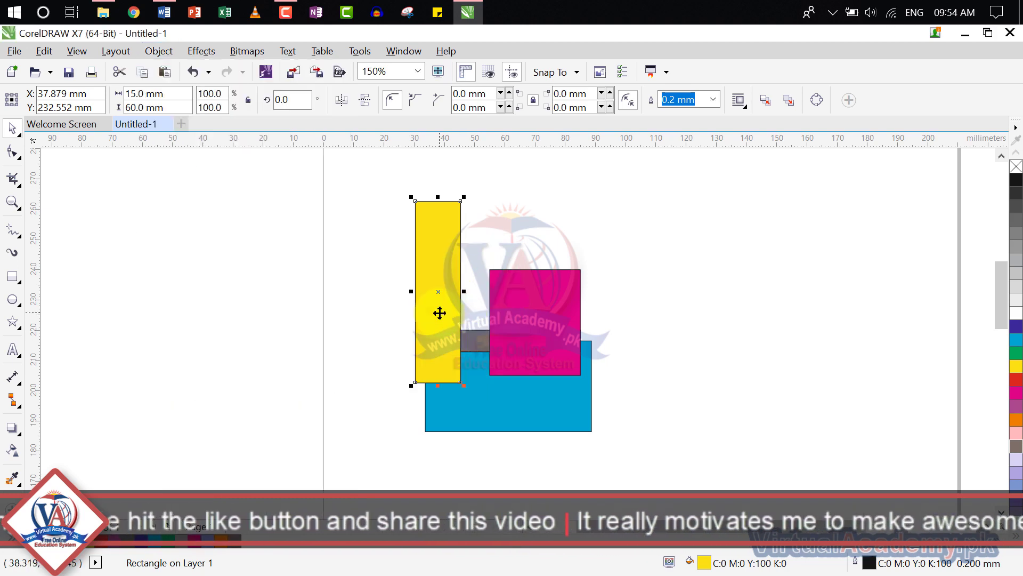
drag(440, 313, 464, 363)
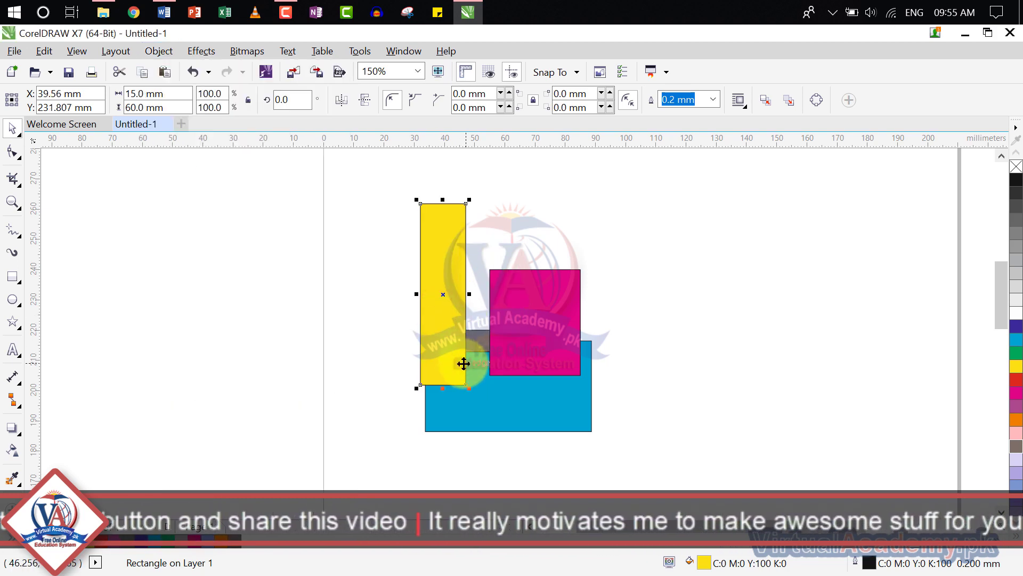
Move the yellow rectangle back one level, behind the brown one.
click(155, 52)
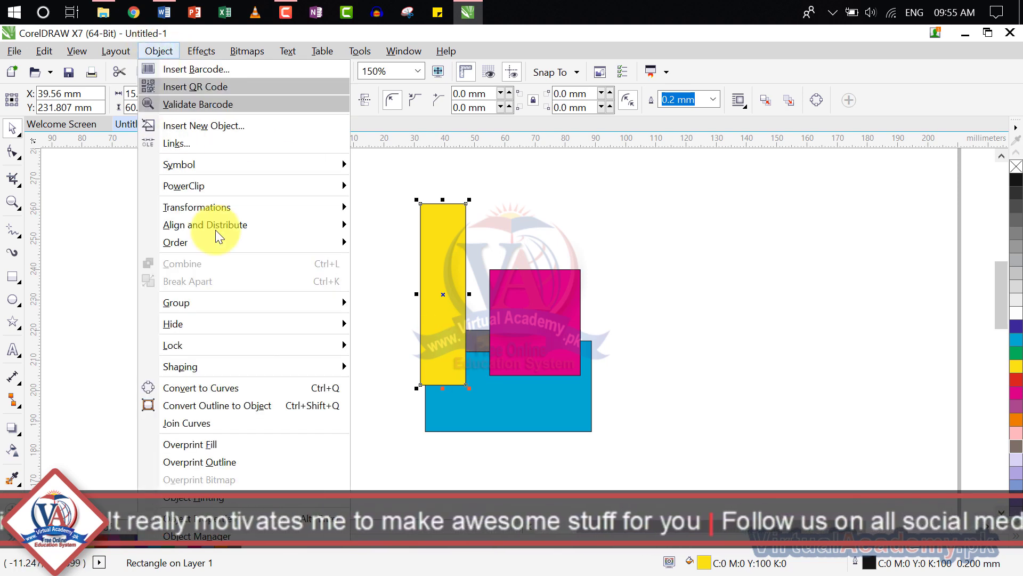
mouse_move(238, 247)
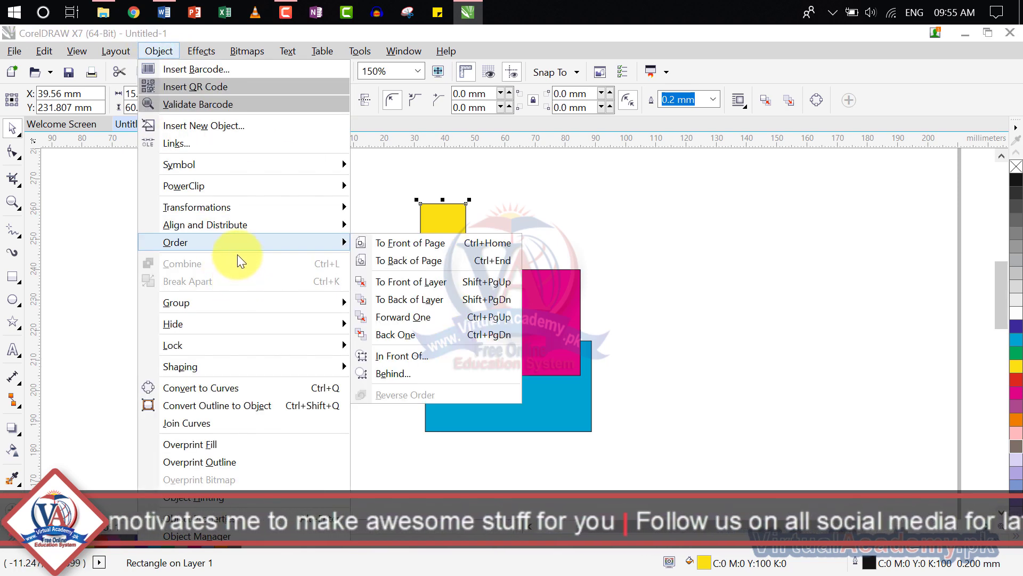
click(432, 336)
Move the yellow rectangle back another level, behind the cyan one.
click(108, 51)
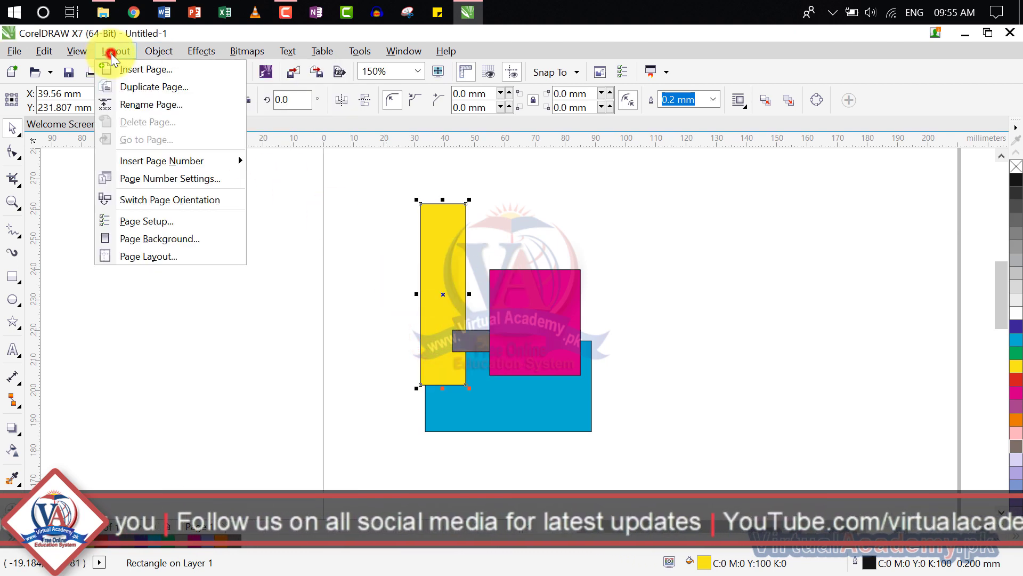
mouse_move(146, 58)
mouse_move(184, 244)
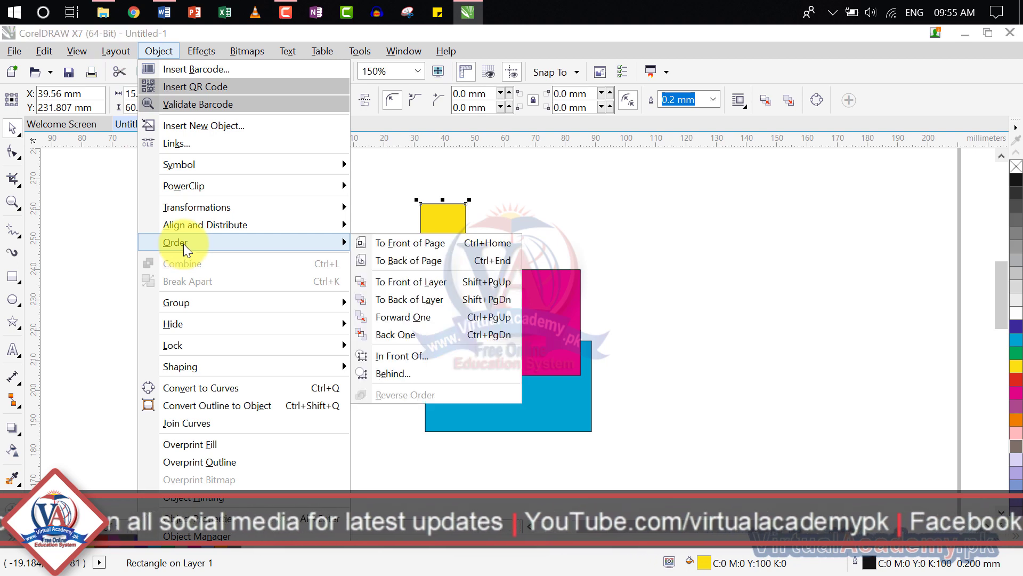
click(395, 334)
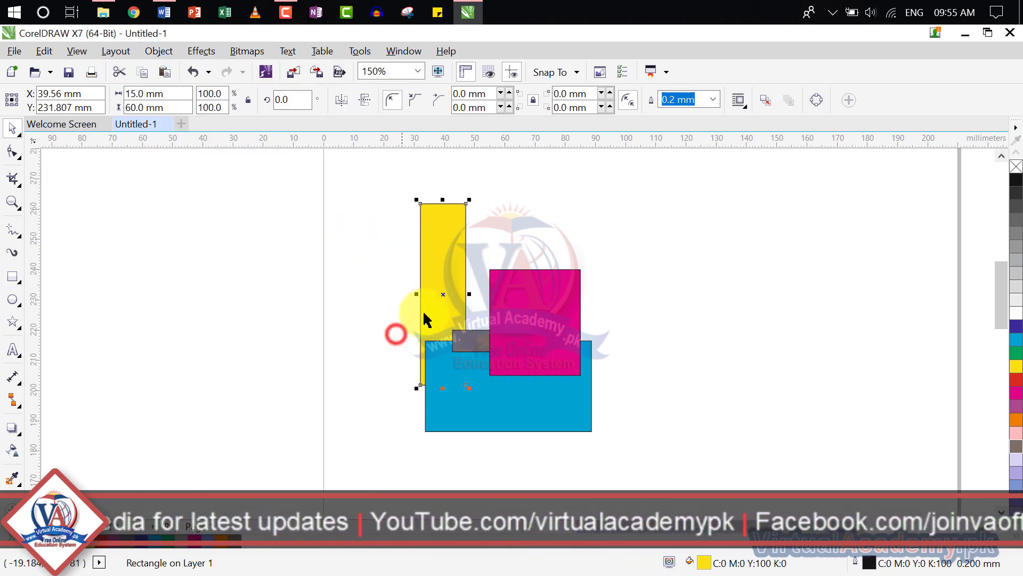
Move the magenta rectangle straight right to X 90 mm, Y 222.5 mm, leaving it over the right ends of the others.
click(643, 249)
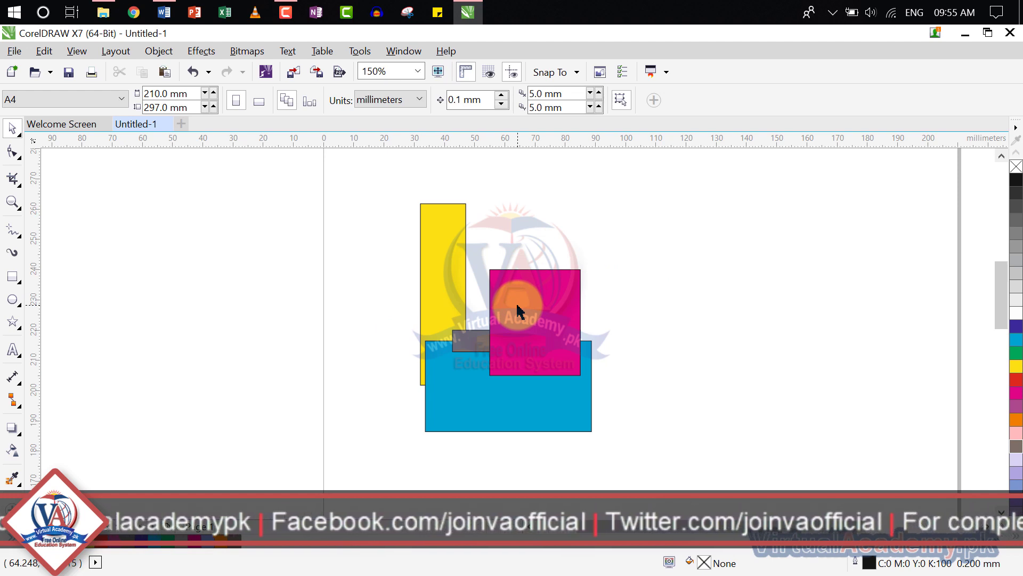
drag(529, 314, 593, 312)
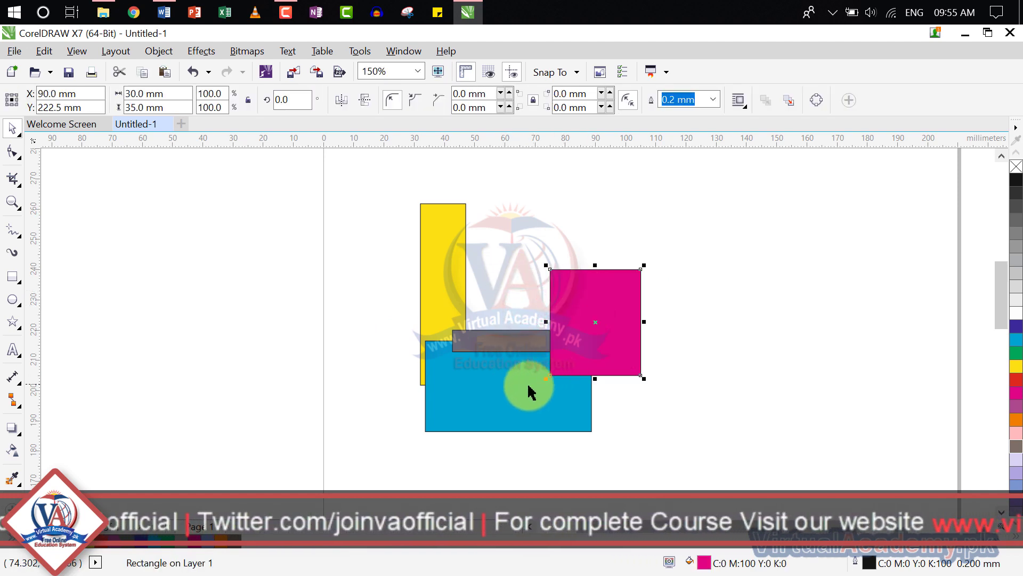
click(469, 387)
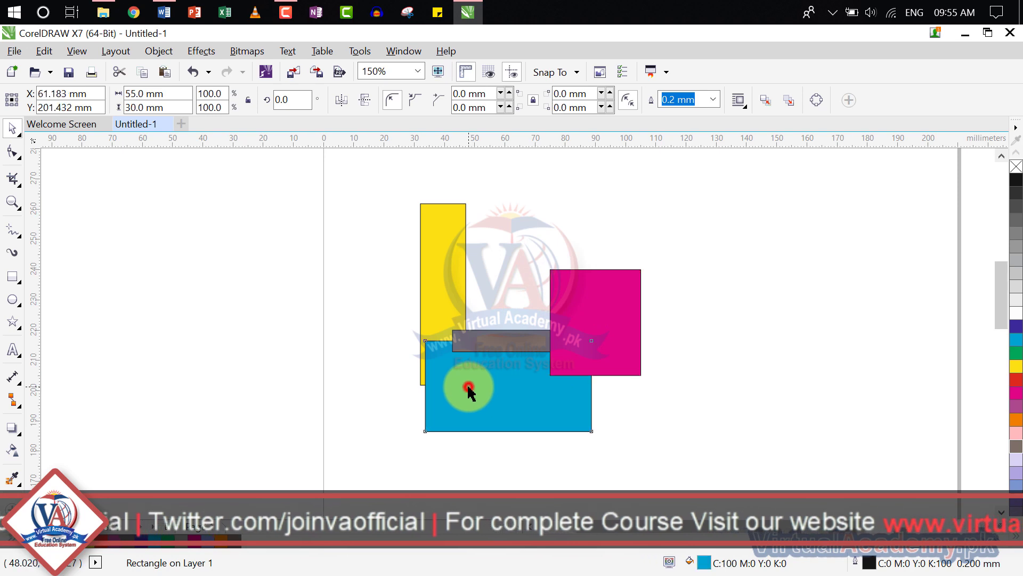
click(488, 344)
click(422, 286)
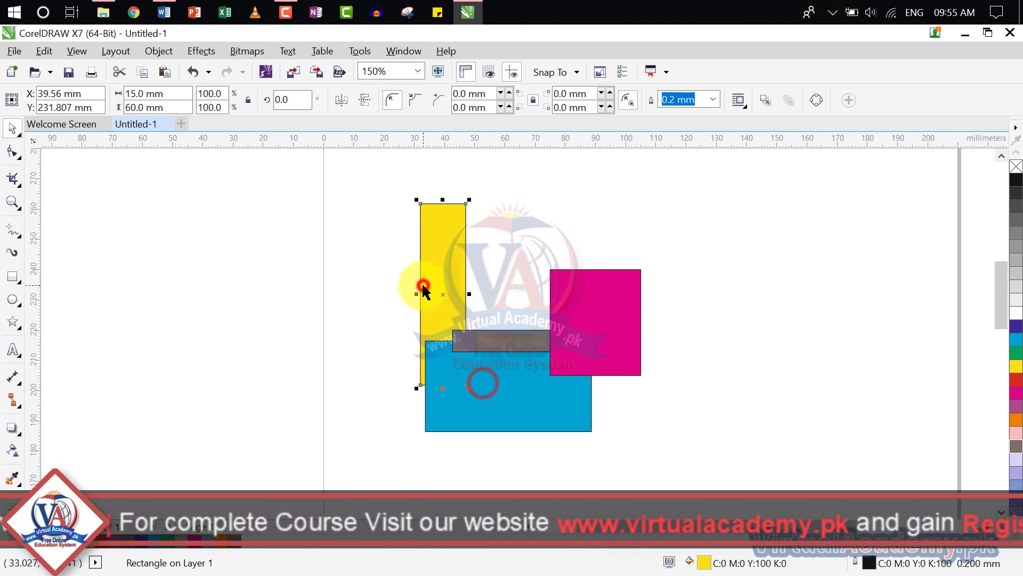
click(491, 342)
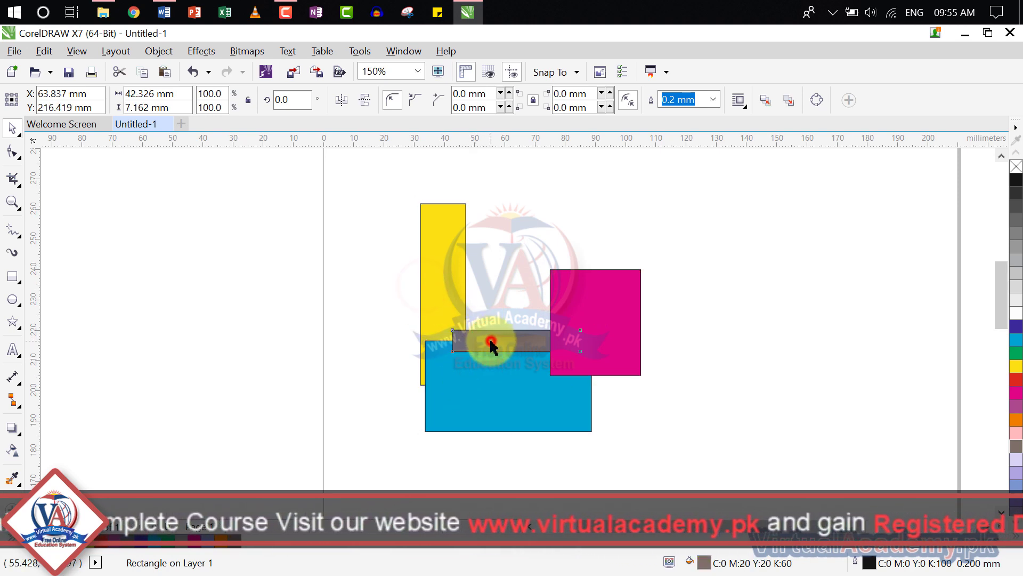
Place the yellow rectangle directly in front of the brown one using the In Front Of order option.
click(431, 246)
click(168, 45)
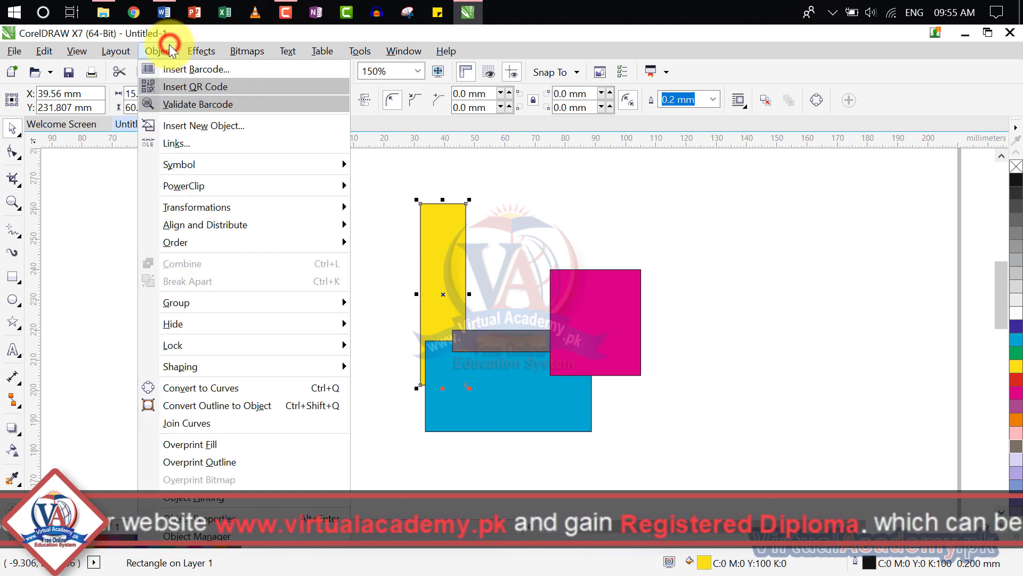
mouse_move(229, 238)
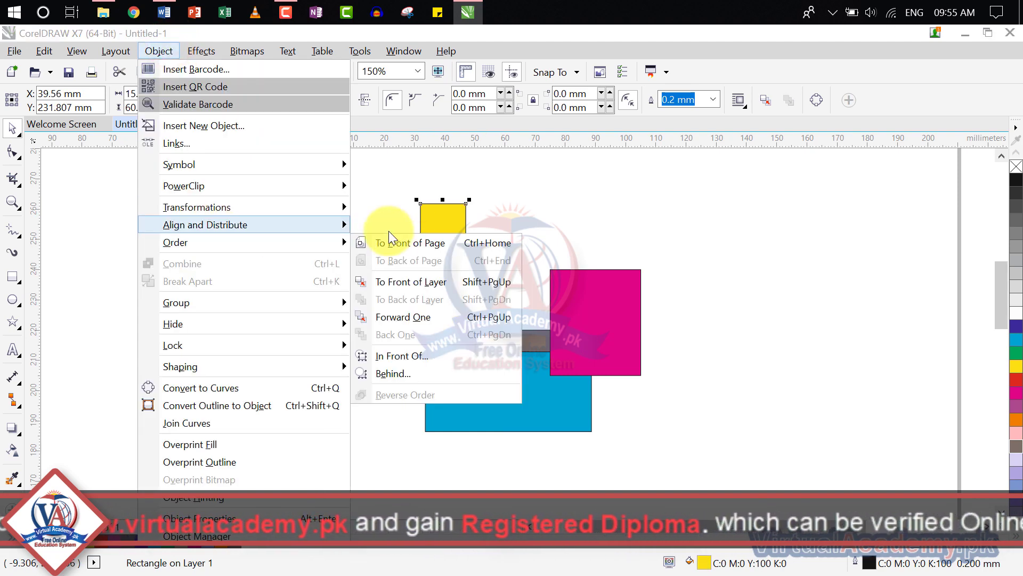
click(430, 353)
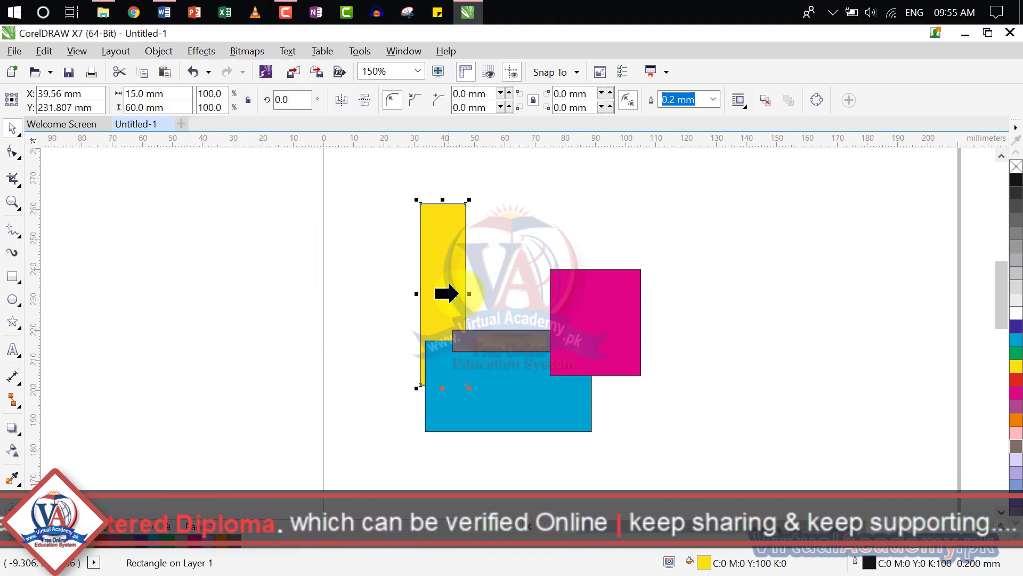
click(468, 341)
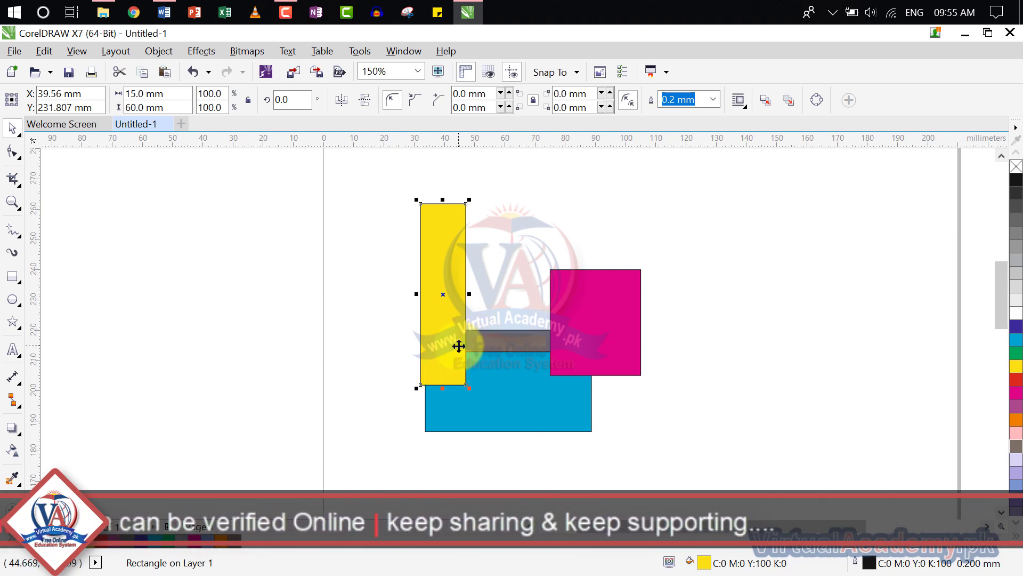
Place the yellow rectangle directly behind the cyan one using the Behind order option.
click(160, 50)
mouse_move(232, 248)
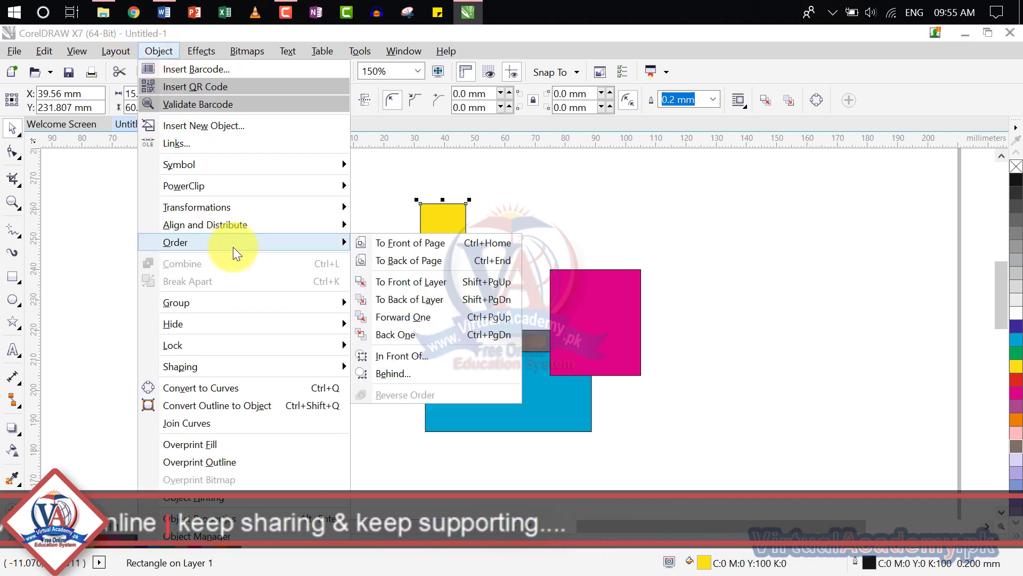
click(409, 367)
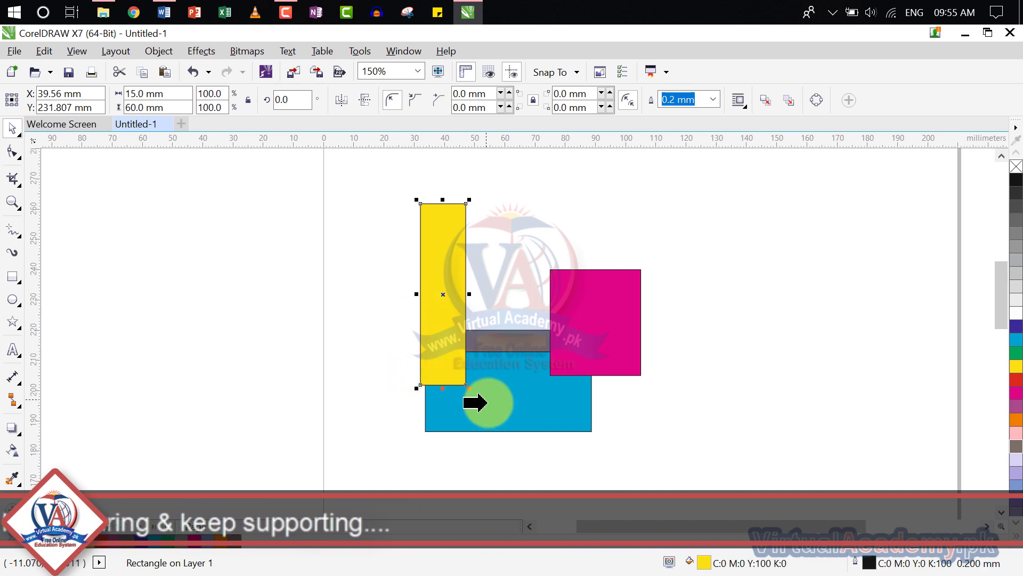
click(480, 403)
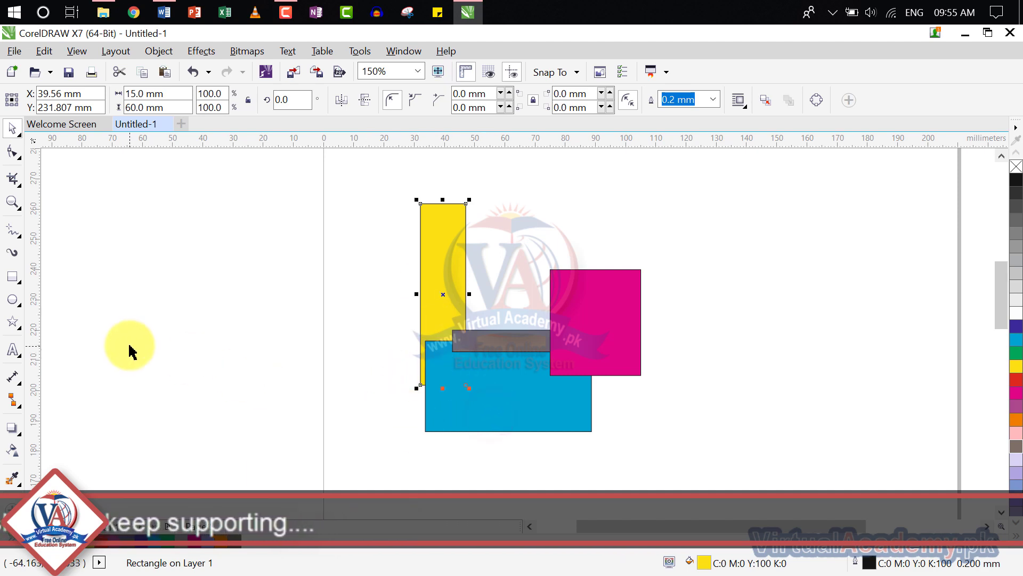
click(176, 47)
mouse_move(246, 311)
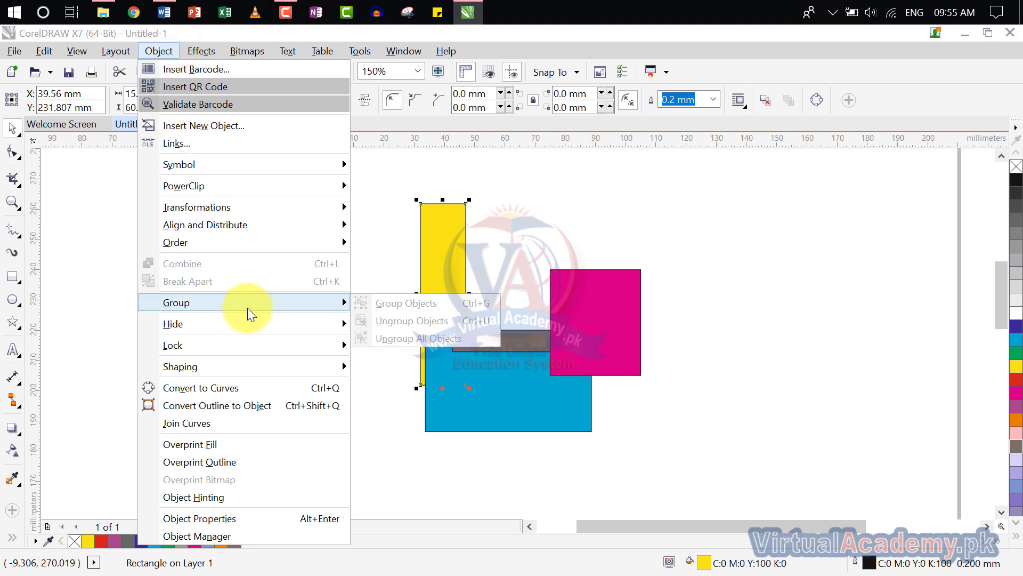
mouse_move(264, 244)
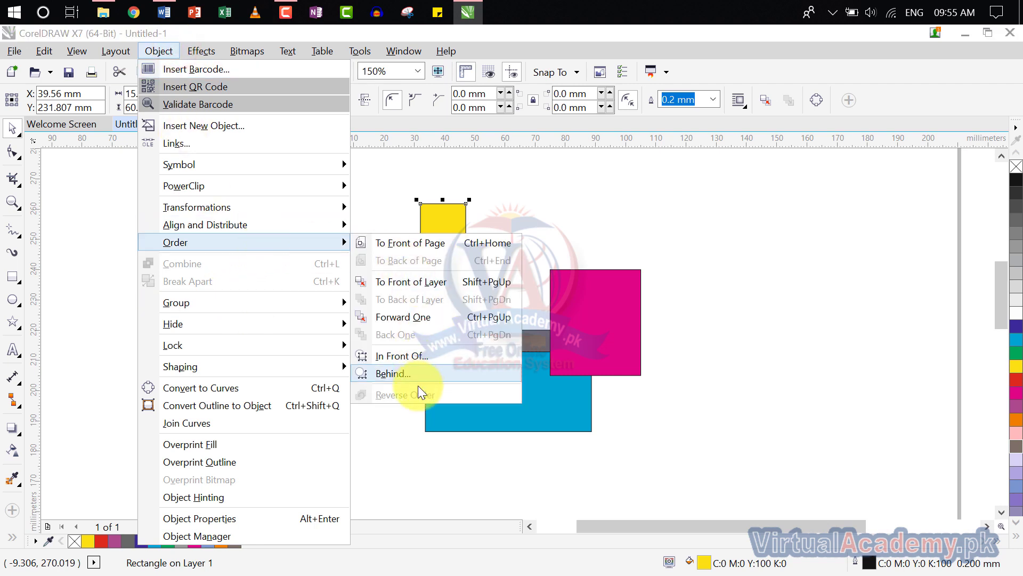
click(641, 416)
Select all four overlapping rectangles, reverse their stacking order, and clear the selection.
drag(774, 196, 365, 433)
click(158, 50)
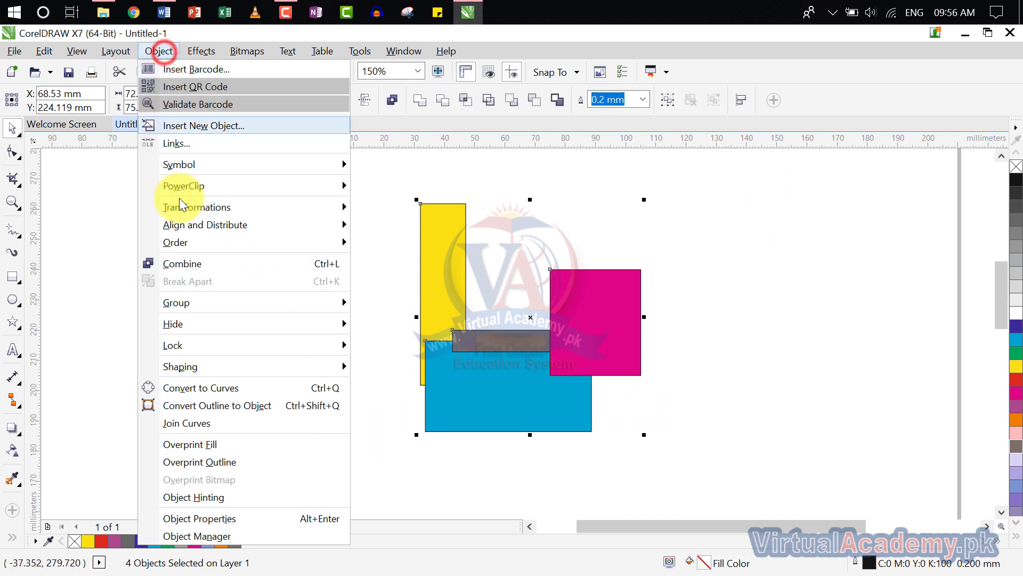
mouse_move(211, 247)
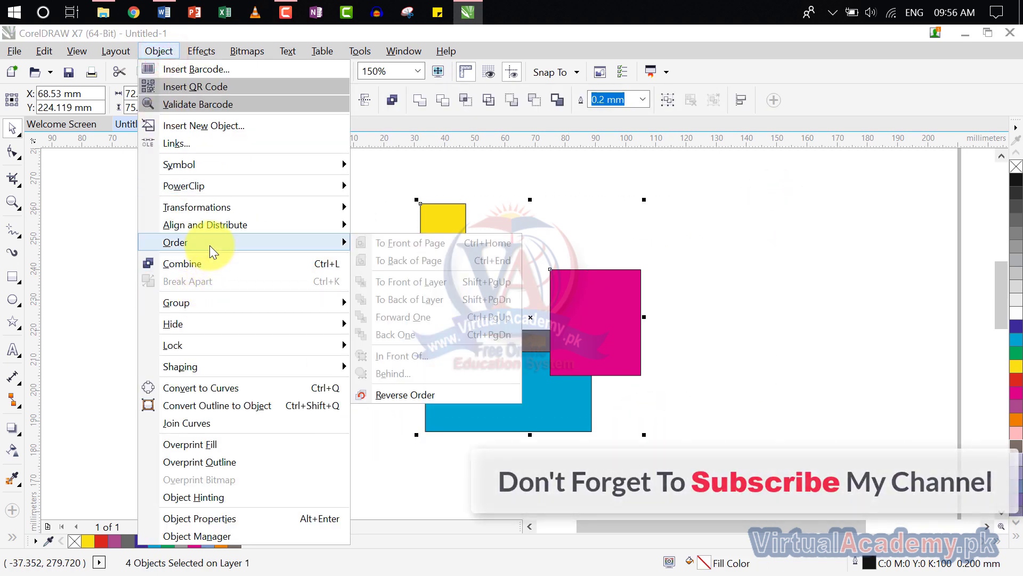
click(433, 392)
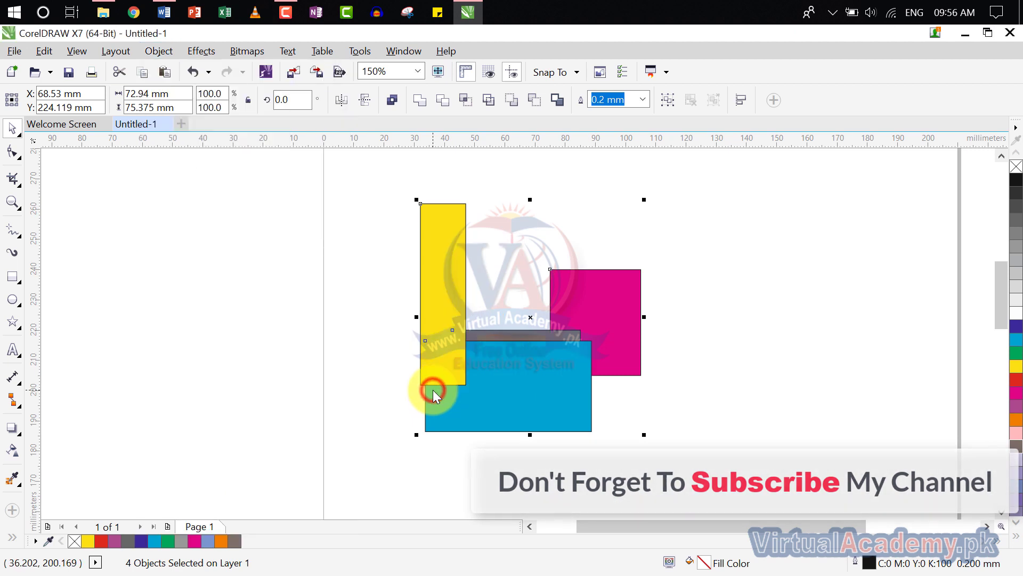
click(729, 300)
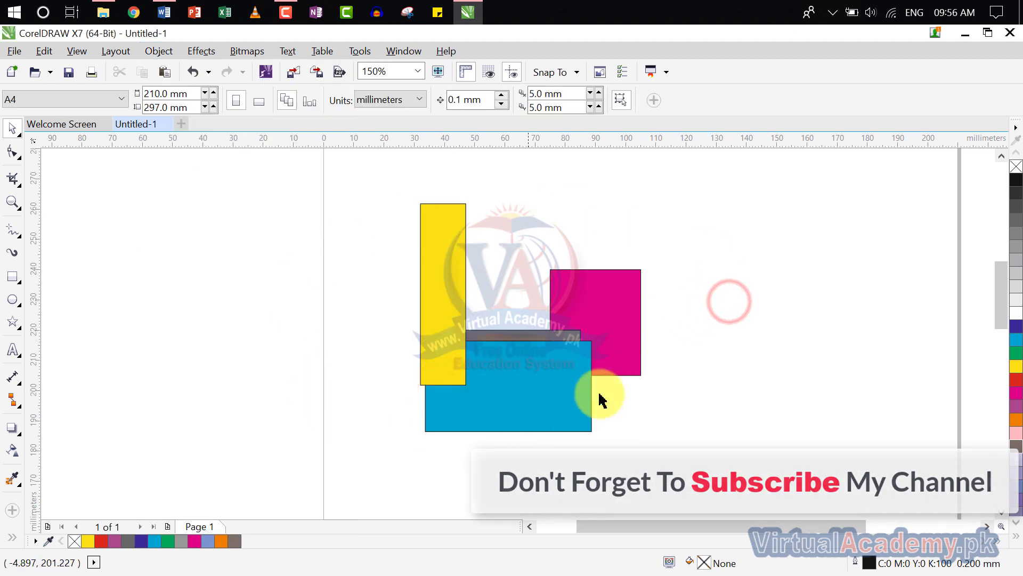
click(150, 51)
mouse_move(184, 240)
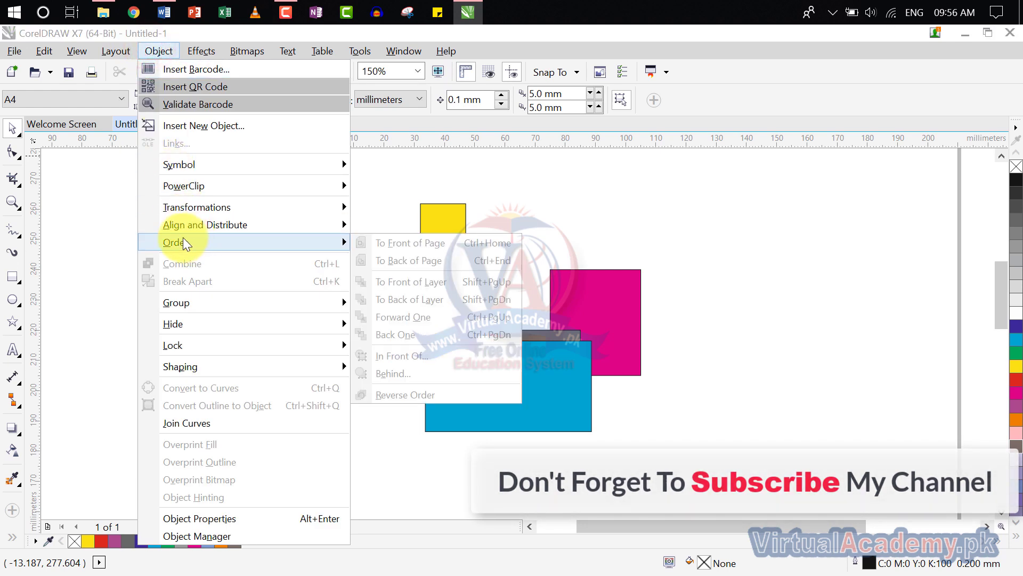